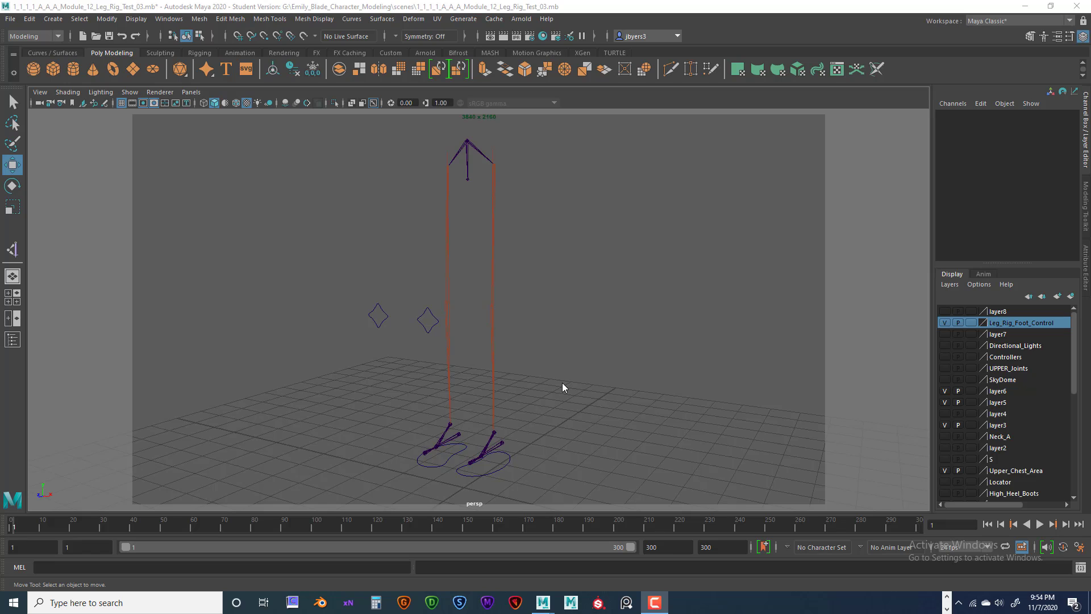
Select the left foot control curve and open the Playblast options beside the rig.
{"action": "left_click", "coordinate": [430, 319]}
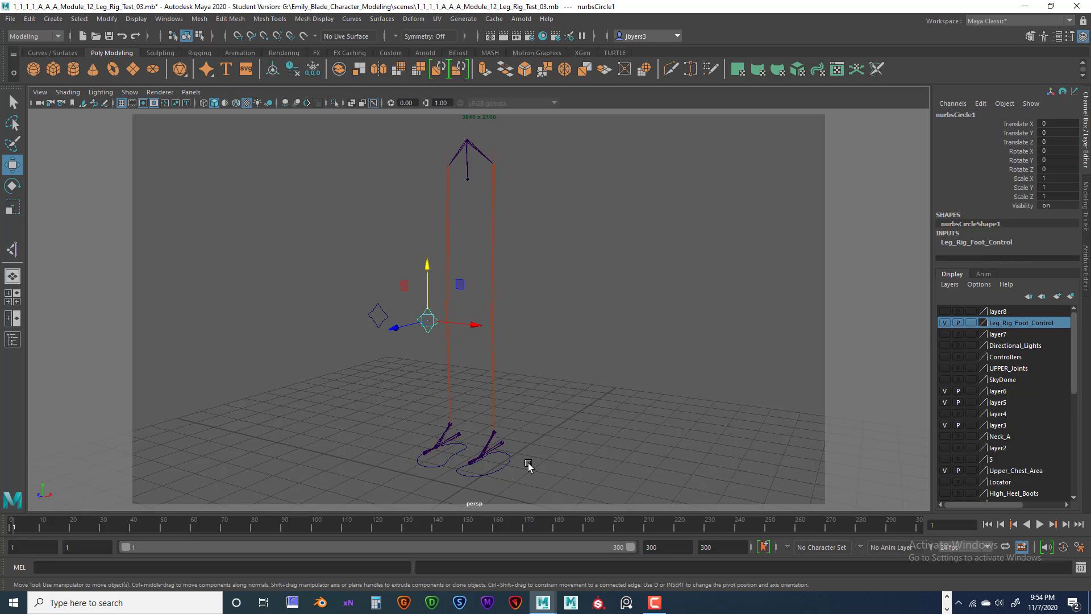
{"action": "left_click", "coordinate": [509, 463]}
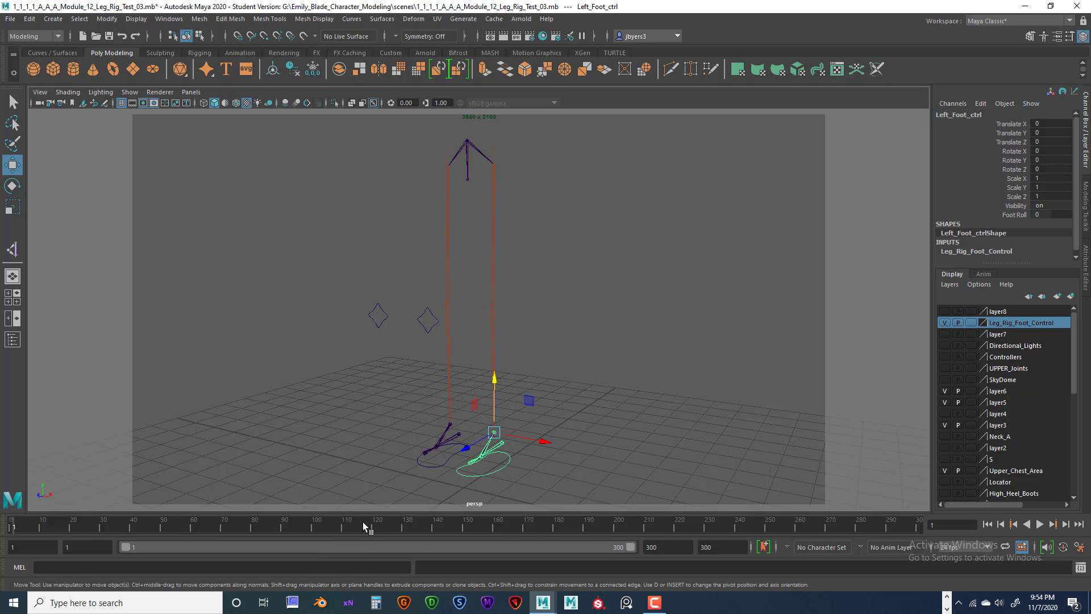
{"action": "right_click", "coordinate": [216, 524]}
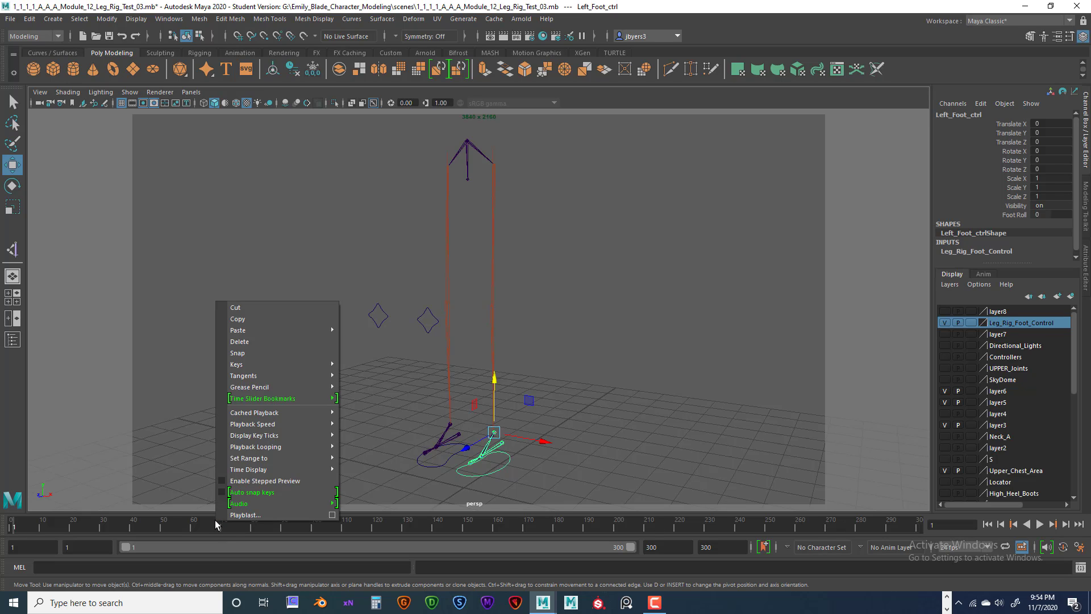
{"action": "left_click", "coordinate": [333, 515]}
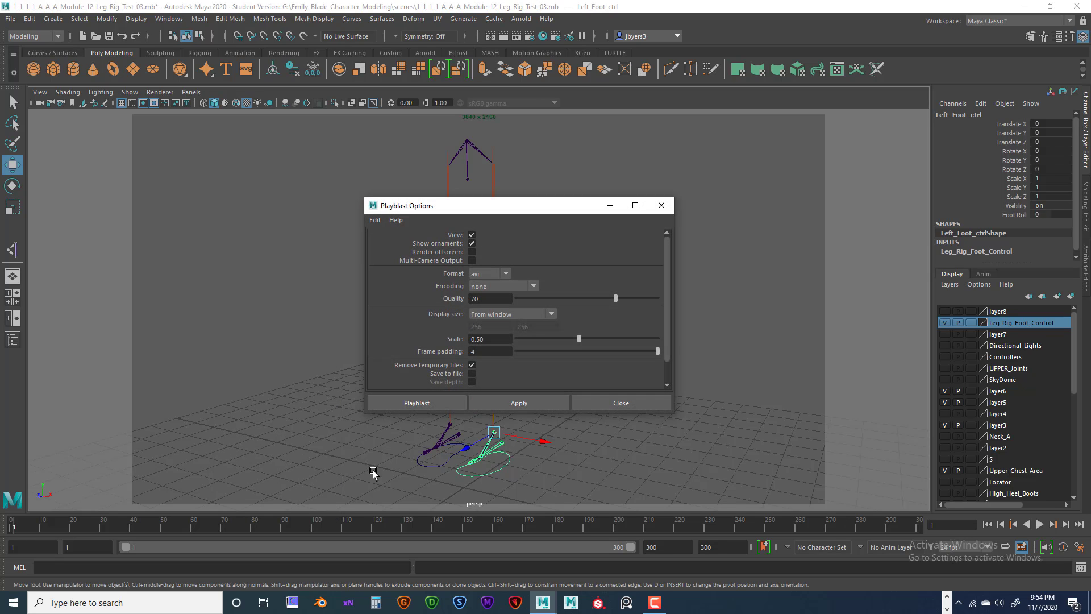
{"action": "left_click_drag", "start_coordinate": [496, 214], "coordinate": [263, 169]}
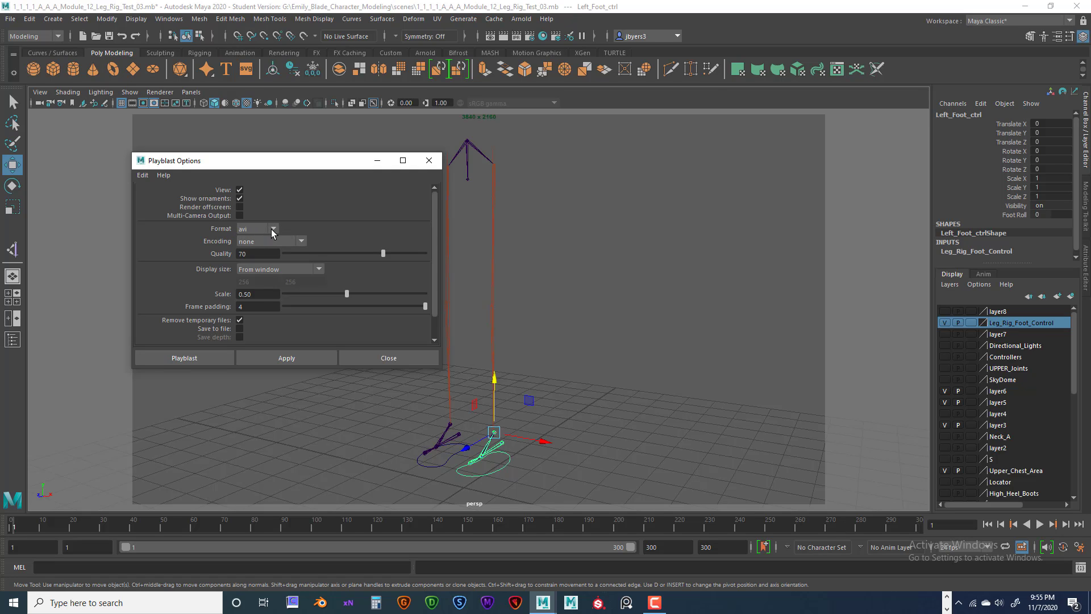
Try the playblast settings with avi format, ornaments hidden and quality 100, and review the available encodings.
{"action": "left_click", "coordinate": [272, 228]}
{"action": "left_click", "coordinate": [251, 237]}
{"action": "left_click", "coordinate": [240, 199]}
{"action": "left_click_drag", "start_coordinate": [383, 254], "coordinate": [465, 257]}
{"action": "left_click", "coordinate": [301, 241]}
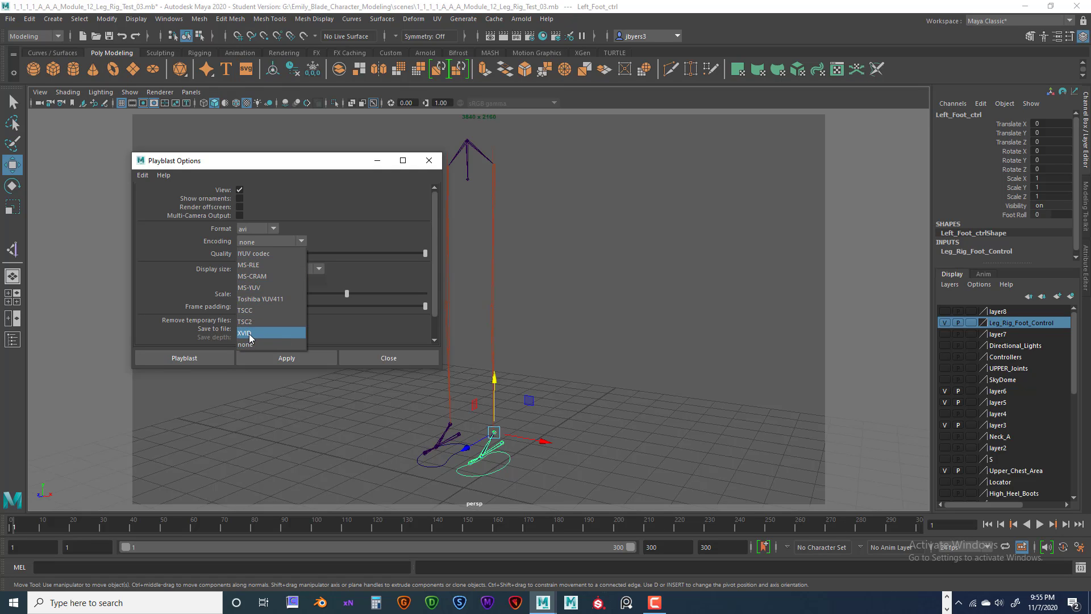
{"action": "left_click", "coordinate": [355, 324]}
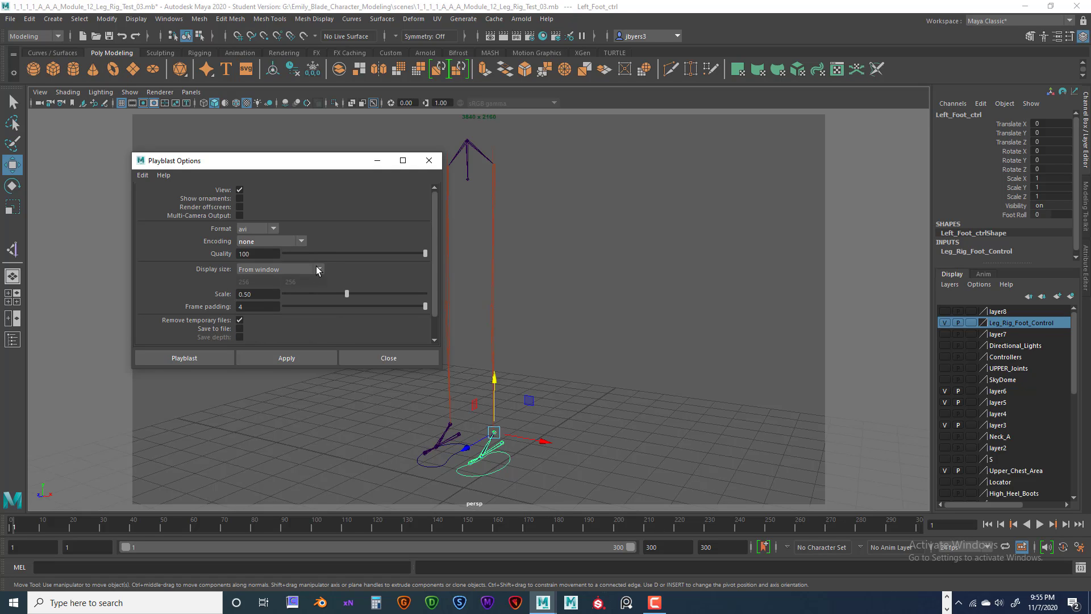
{"action": "left_click", "coordinate": [302, 241]}
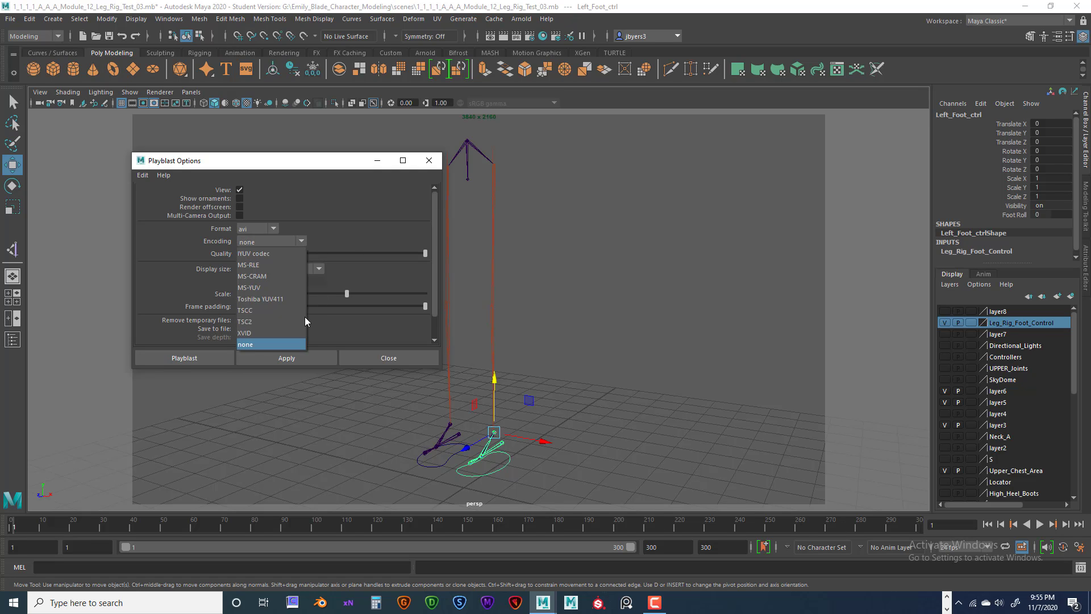
{"action": "left_click", "coordinate": [361, 196]}
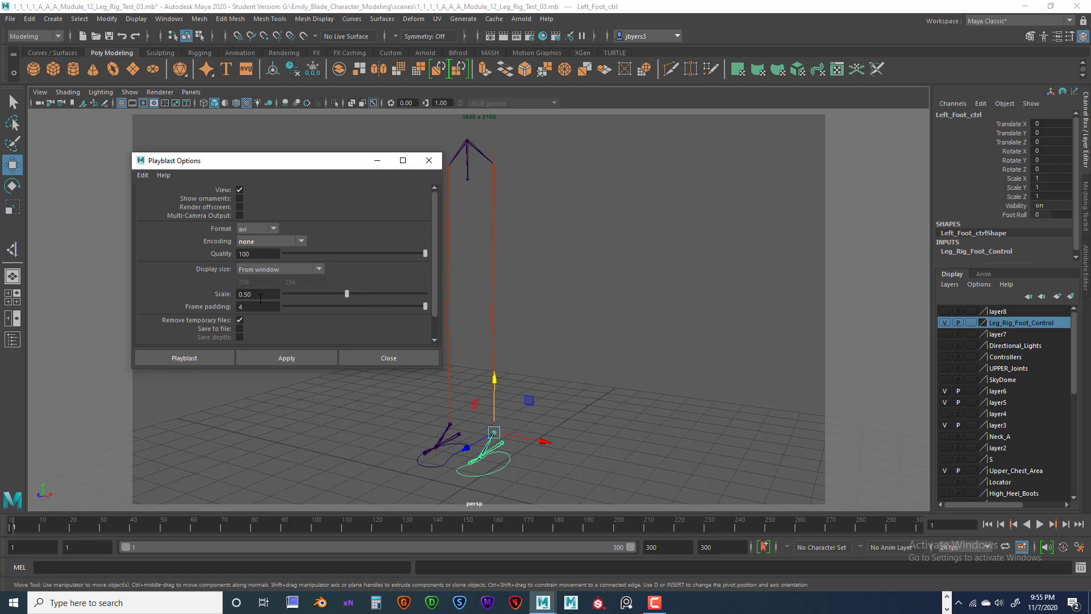
Try raising the playblast scale to its maximum with saving to file enabled, and close the options without applying.
{"action": "left_click_drag", "start_coordinate": [345, 293], "coordinate": [463, 293]}
{"action": "left_click", "coordinate": [241, 328]}
{"action": "left_click", "coordinate": [388, 359]}
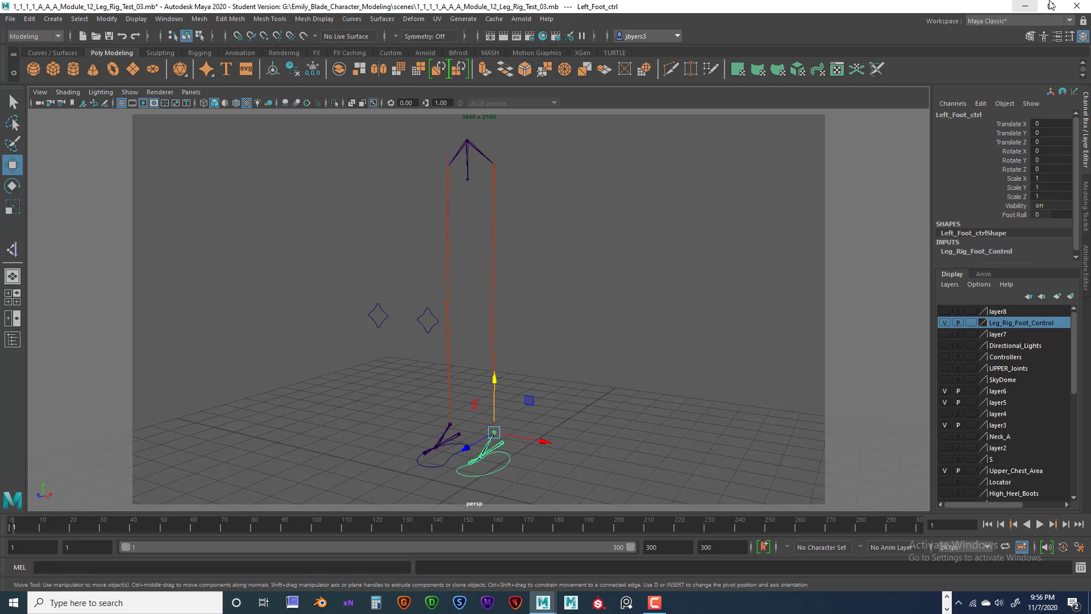
Switch to the Chrome browser and open the official Xvid website from the search results.
{"action": "left_click", "coordinate": [1025, 6]}
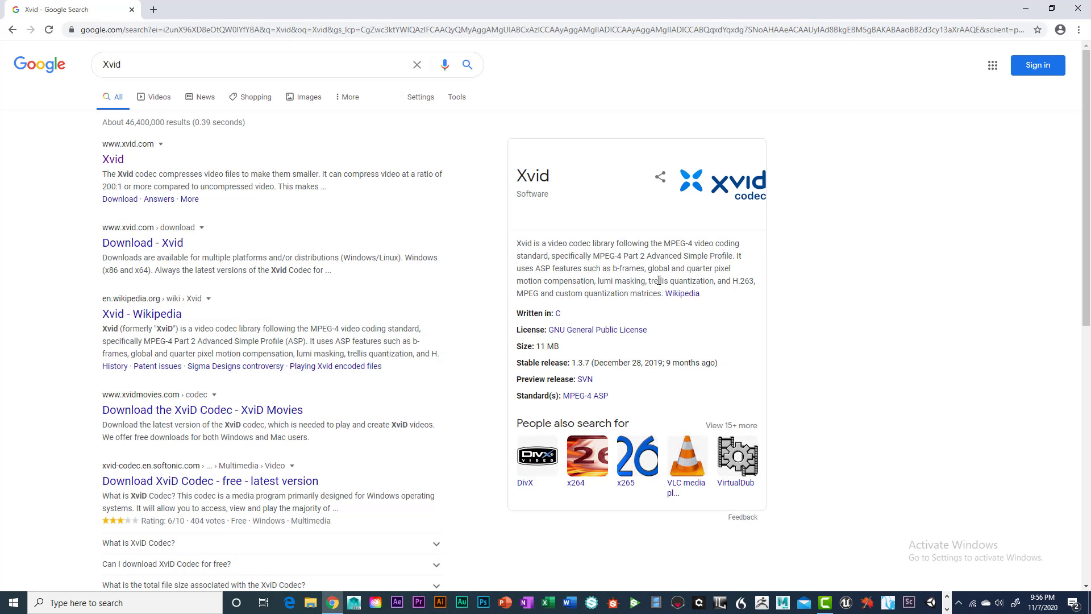
{"action": "left_click_drag", "start_coordinate": [127, 65], "coordinate": [85, 67]}
{"action": "left_click", "coordinate": [113, 161]}
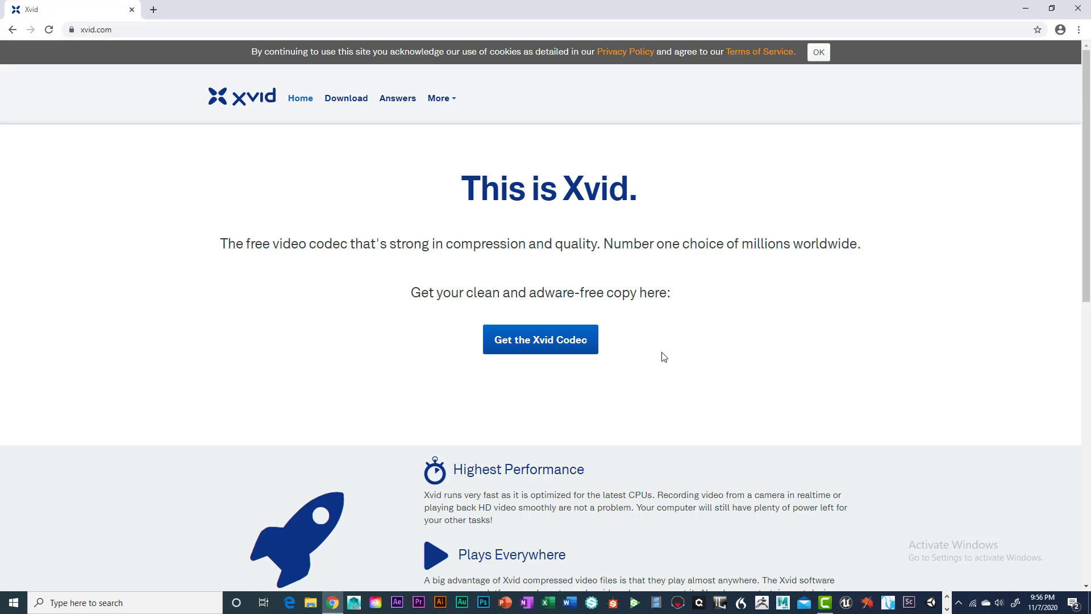
Read through the Xvid home page's codec features and download options.
{"action": "scroll", "coordinate": [660, 356], "scroll_direction": "down", "scroll_amount": 2}
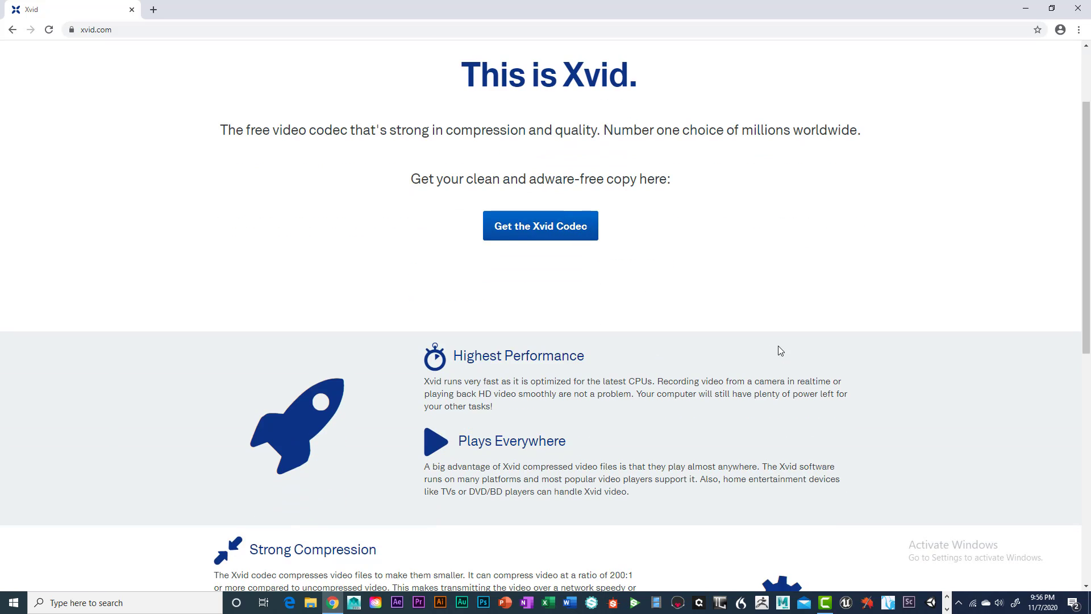
{"action": "scroll", "coordinate": [776, 347], "scroll_direction": "down", "scroll_amount": 2}
{"action": "scroll", "coordinate": [774, 346], "scroll_direction": "down", "scroll_amount": 6}
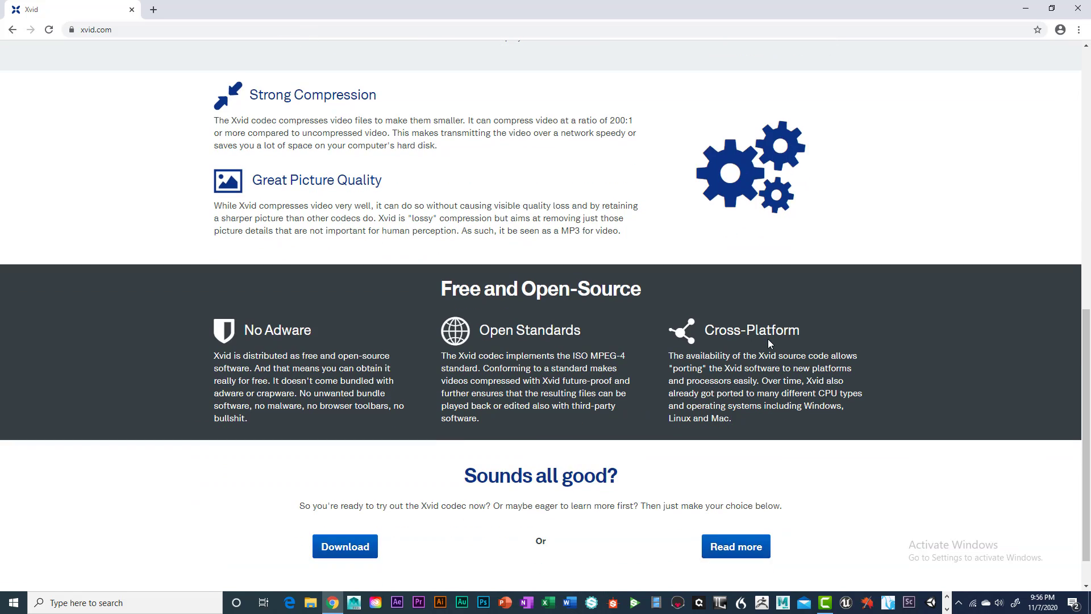
{"action": "scroll", "coordinate": [769, 339], "scroll_direction": "down", "scroll_amount": 1}
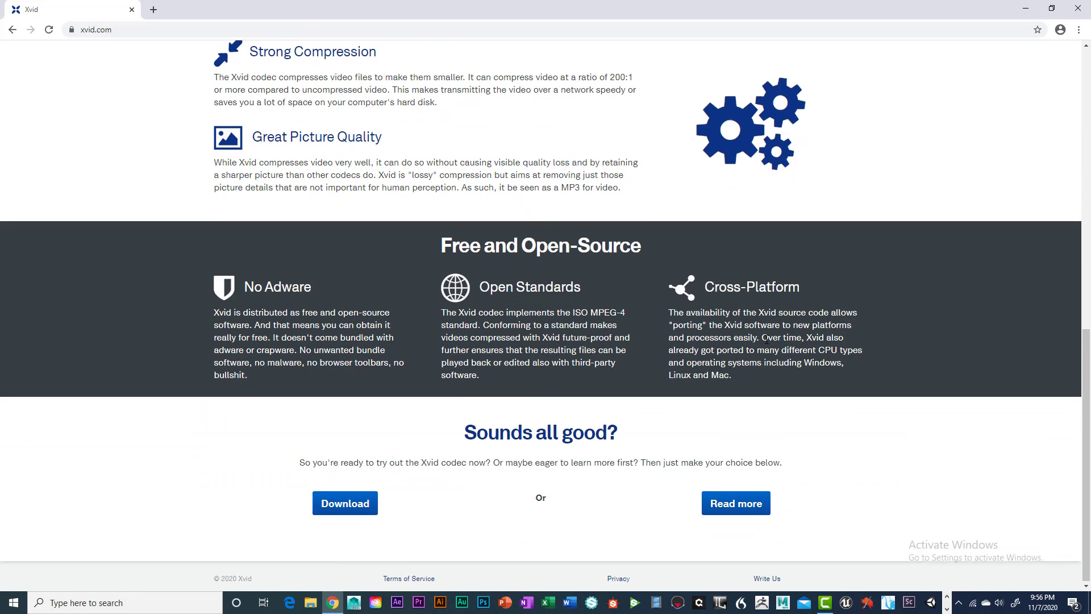
{"action": "scroll", "coordinate": [765, 339], "scroll_direction": "up", "scroll_amount": 9}
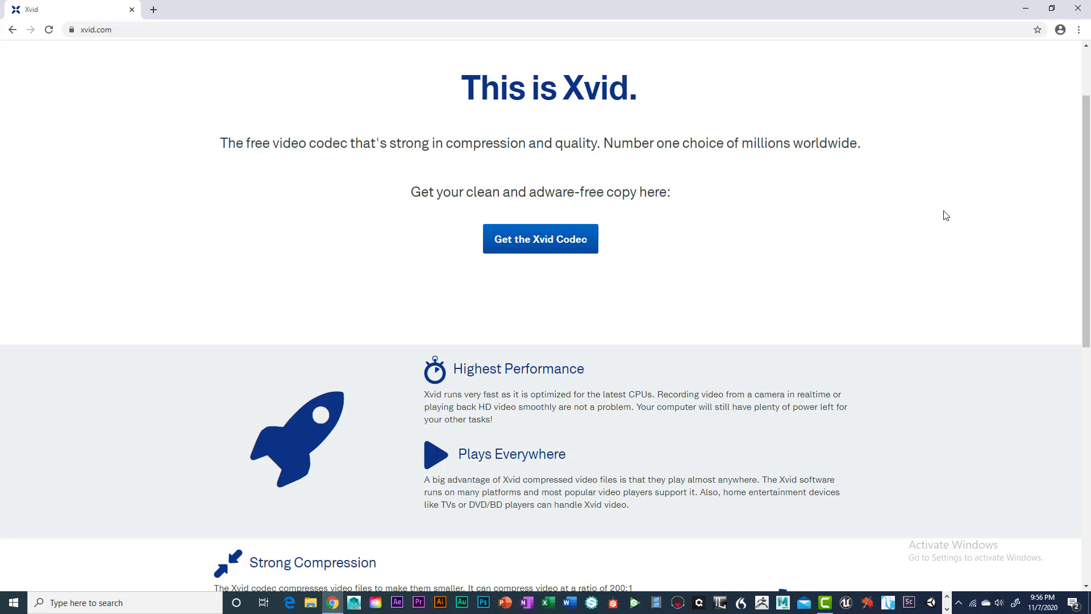
Minimize the browser, return to the leg rig scene in Maya and open the Playblast options.
{"action": "left_click", "coordinate": [1026, 9]}
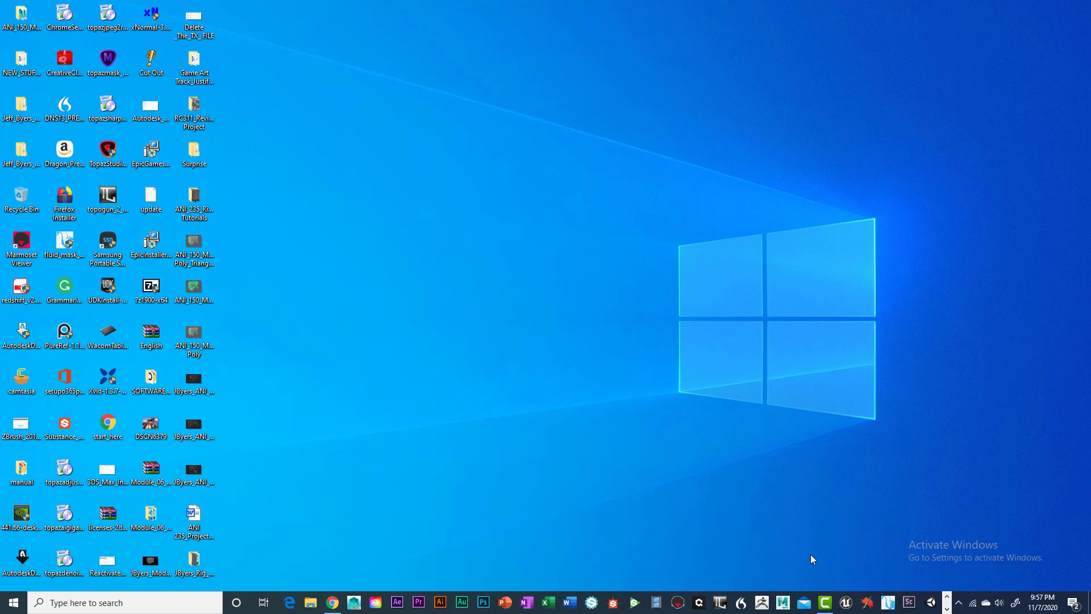
{"action": "left_click", "coordinate": [946, 608]}
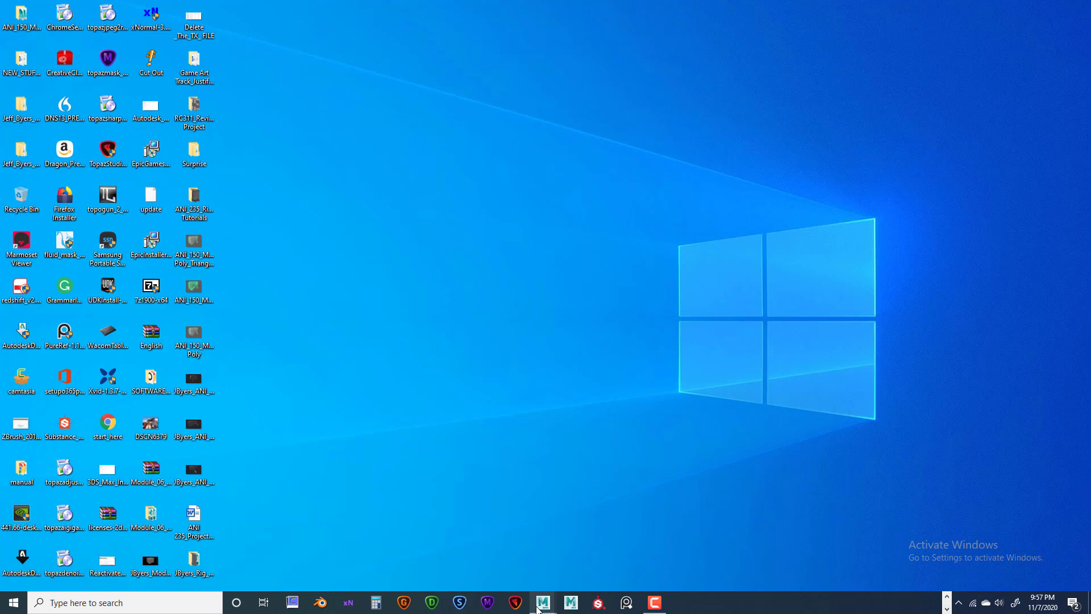
{"action": "mouse_move", "coordinate": [549, 607]}
{"action": "left_click", "coordinate": [581, 557]}
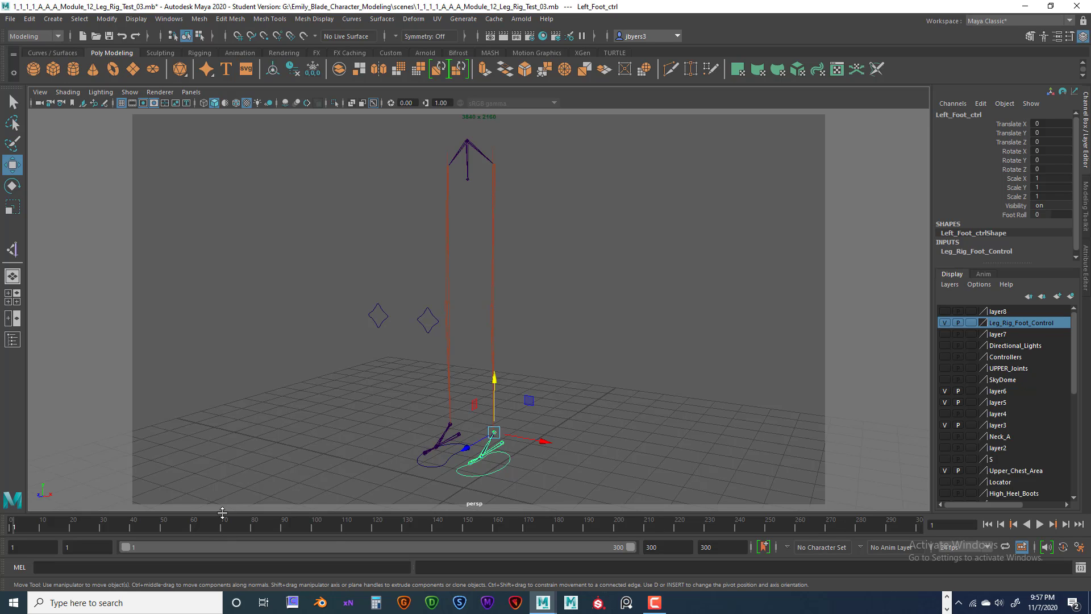
{"action": "right_click", "coordinate": [202, 527]}
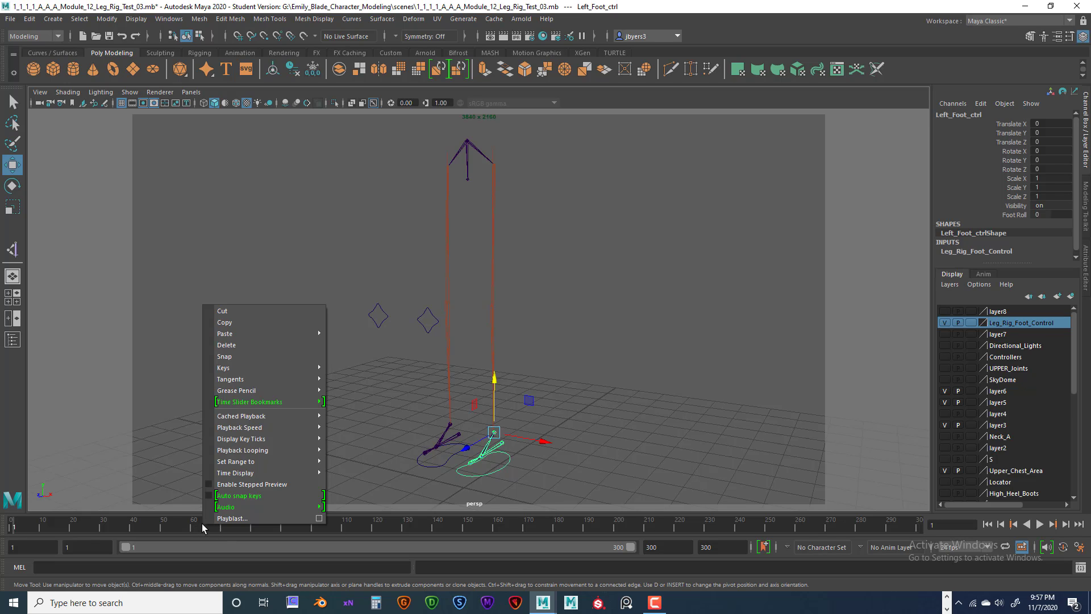
{"action": "left_click", "coordinate": [318, 518]}
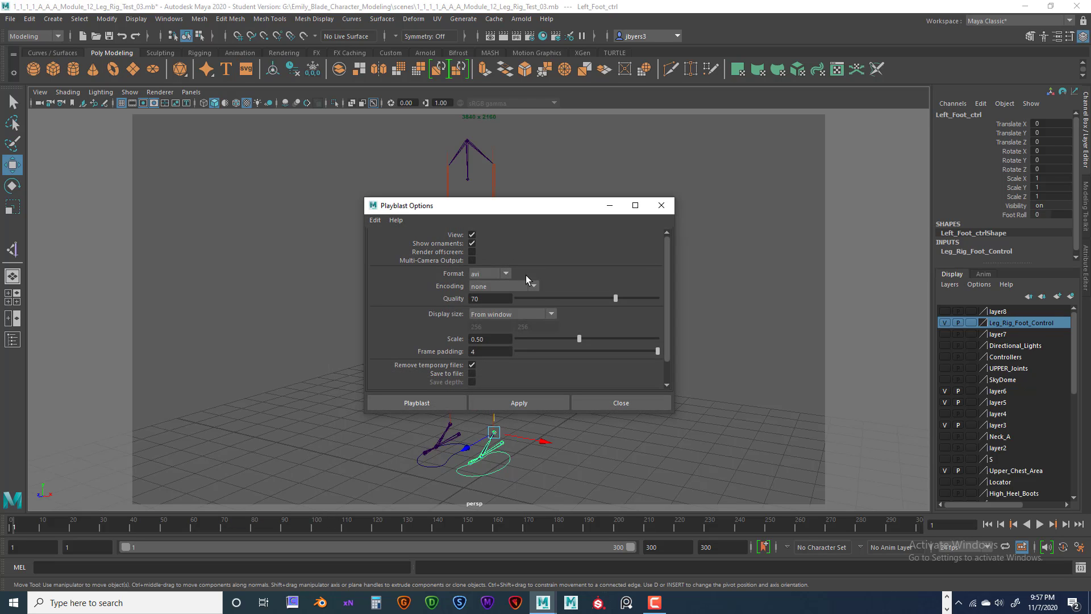
Try the playblast settings with quality 100, scale 1.00, saving to file and XVID encoding, and close the options without applying.
{"action": "left_click", "coordinate": [532, 286]}
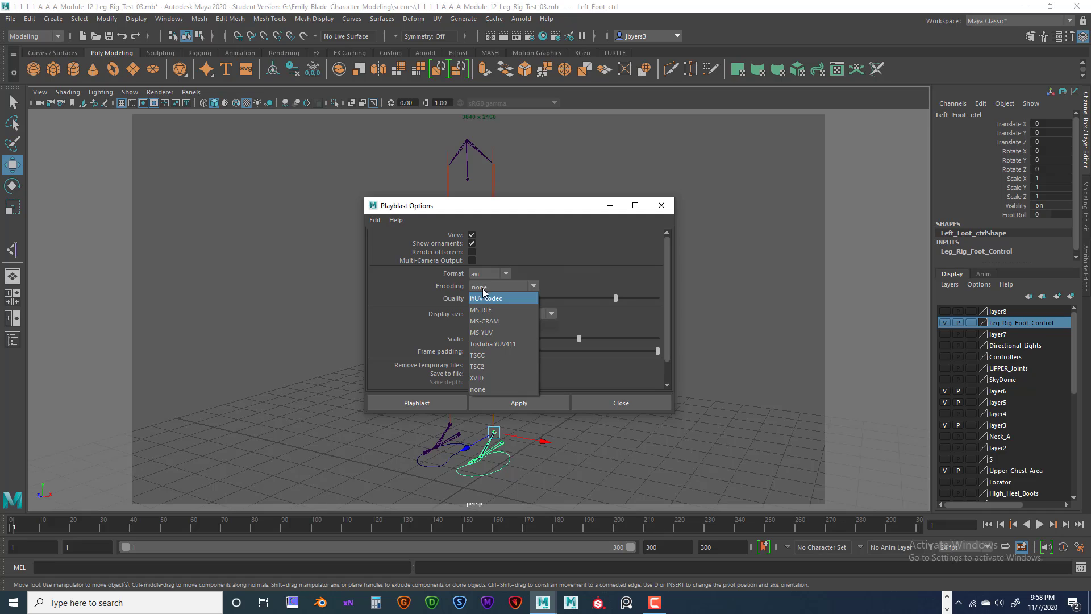
{"action": "left_click", "coordinate": [607, 251]}
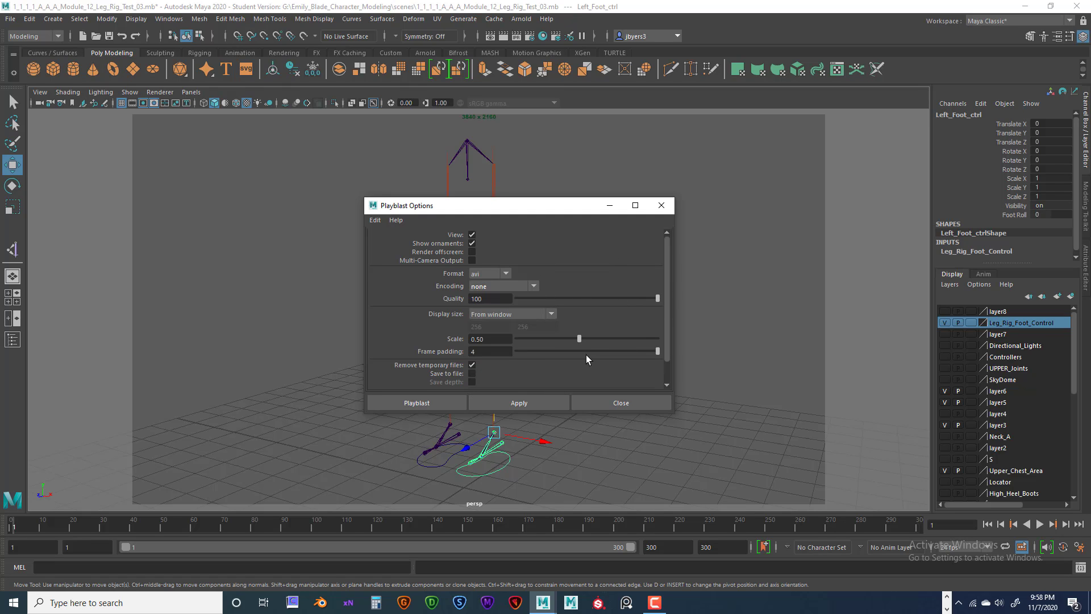
{"action": "left_click_drag", "start_coordinate": [579, 339], "coordinate": [659, 340]}
{"action": "left_click", "coordinate": [472, 373]}
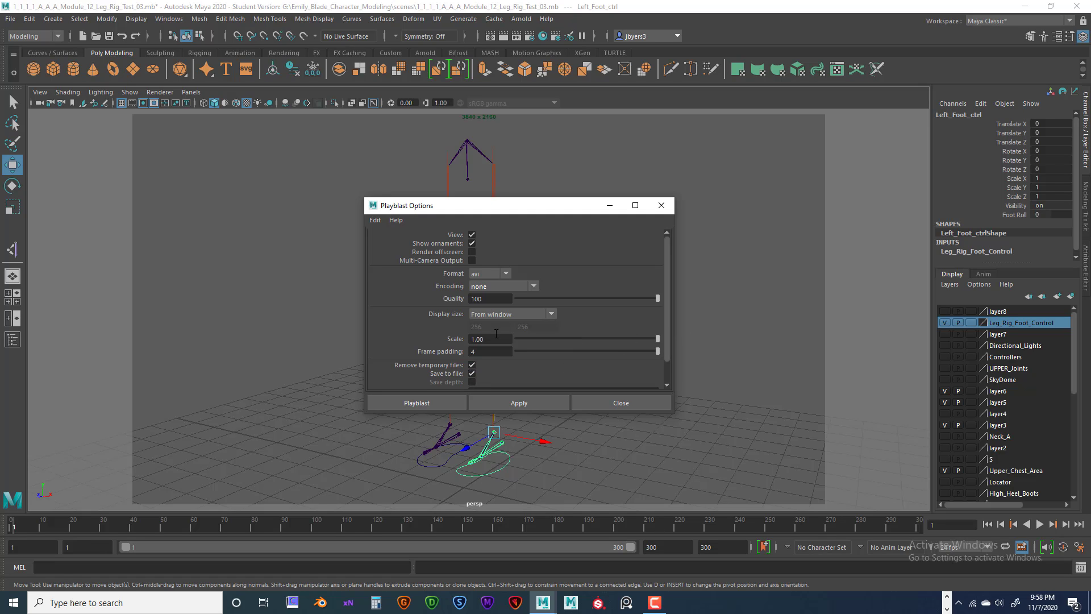
{"action": "left_click", "coordinate": [488, 285]}
{"action": "left_click", "coordinate": [494, 377]}
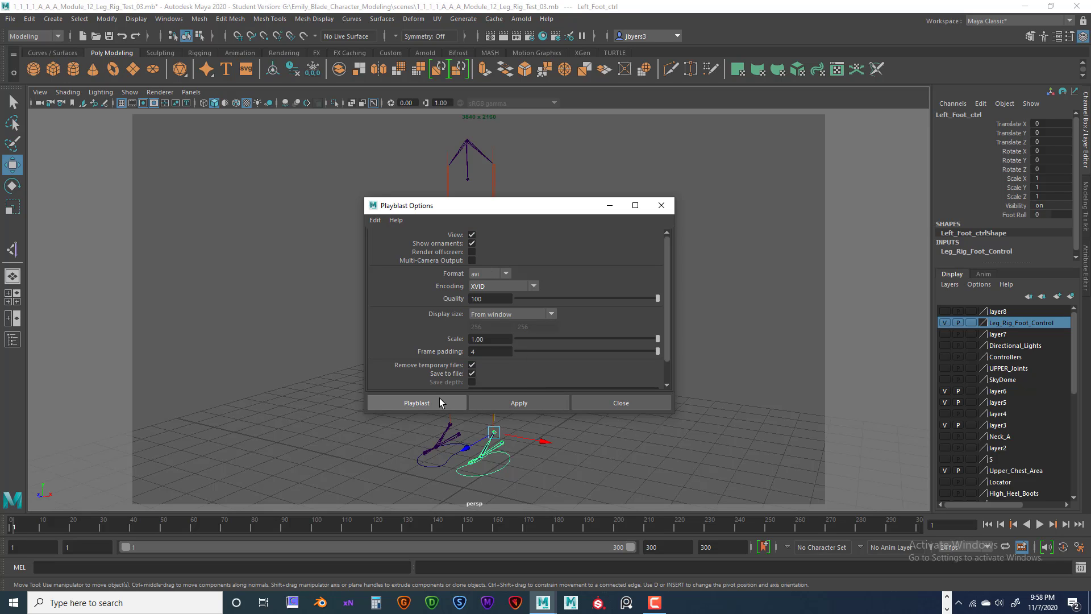
{"action": "left_click", "coordinate": [661, 205]}
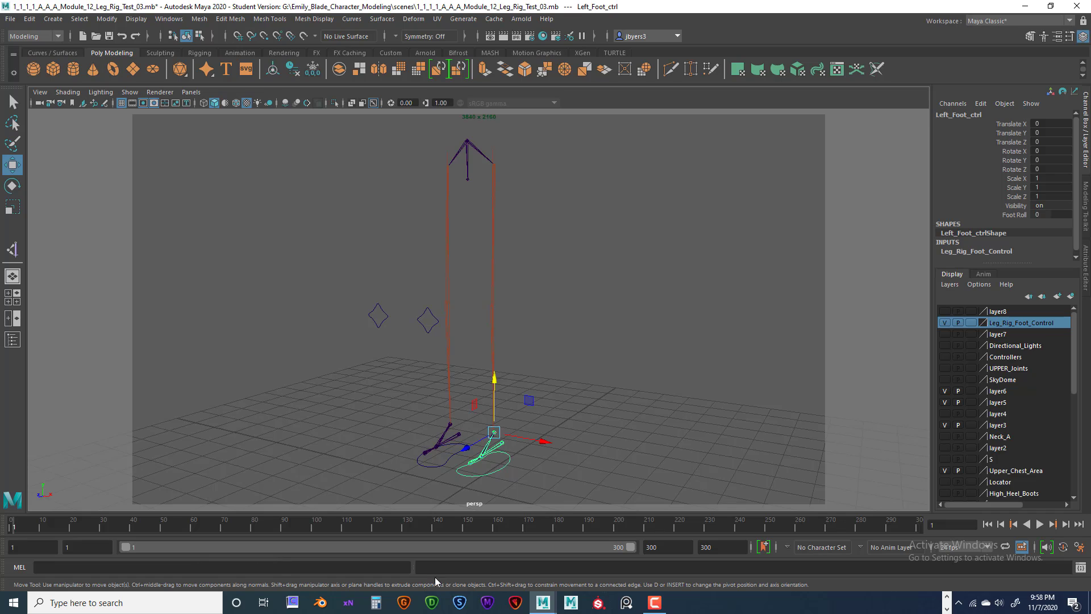
{"action": "left_click", "coordinate": [667, 549]}
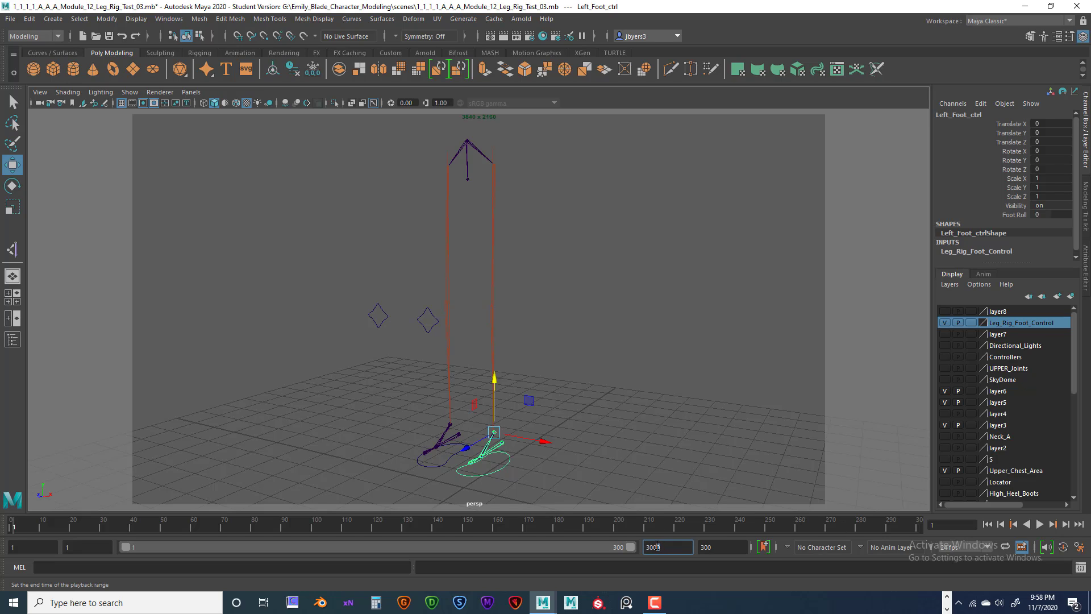
{"action": "key", "text": "Return"}
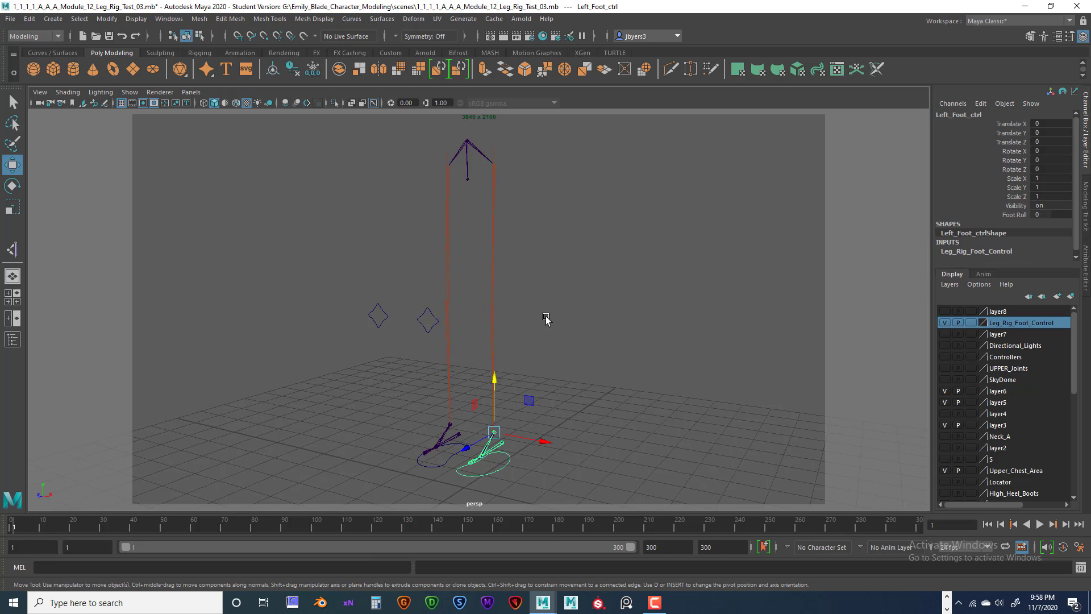
Set the Time Slider playback speed to 24 fps x 1 in the Preferences and save them.
{"action": "left_click", "coordinate": [169, 19]}
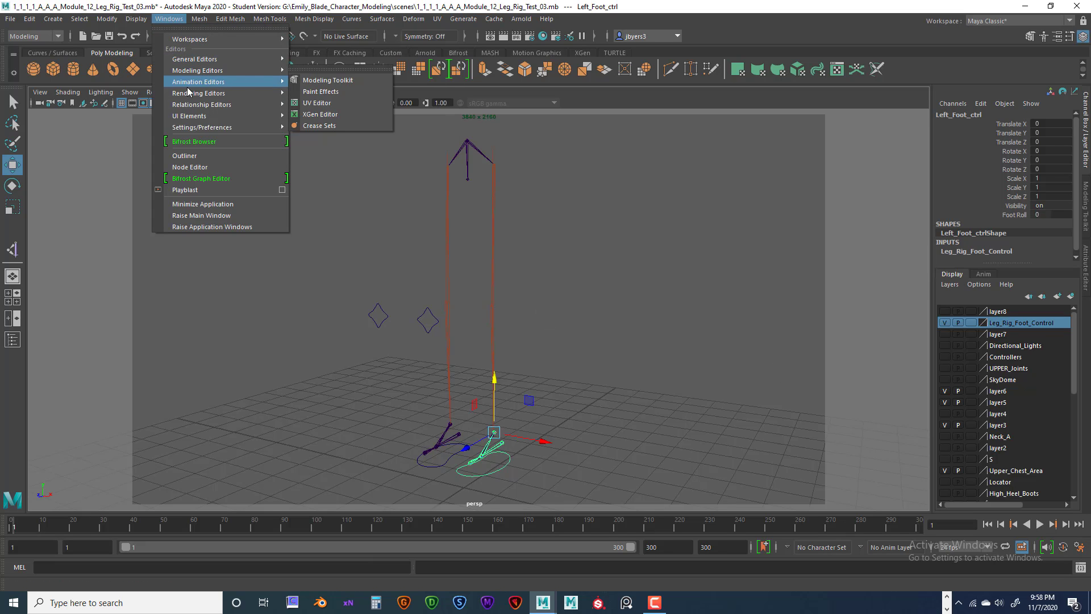
{"action": "mouse_move", "coordinate": [227, 127]}
{"action": "left_click", "coordinate": [343, 127]}
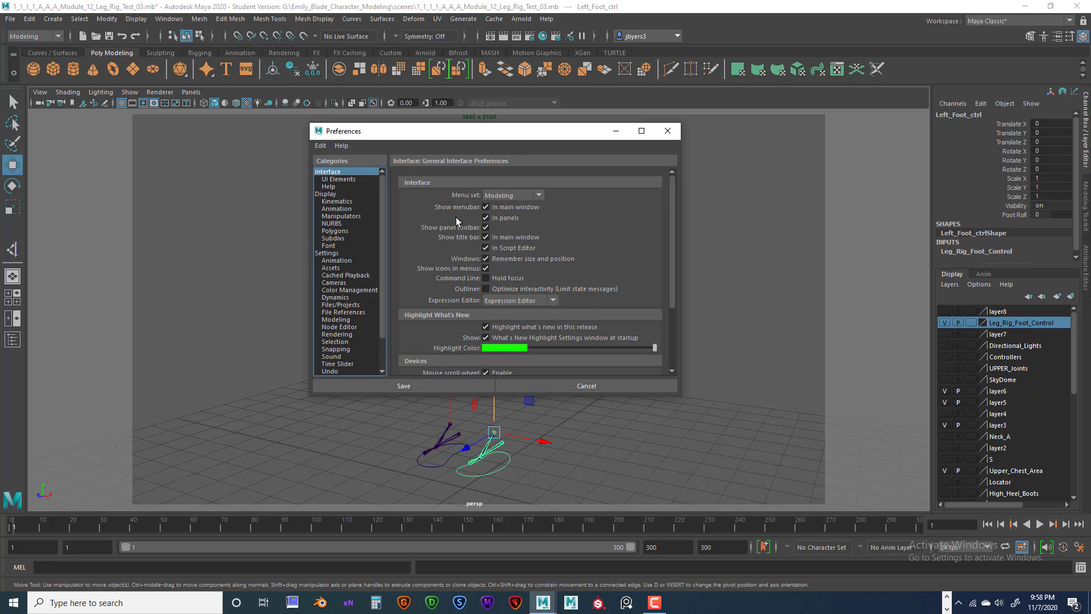
{"action": "left_click", "coordinate": [331, 254]}
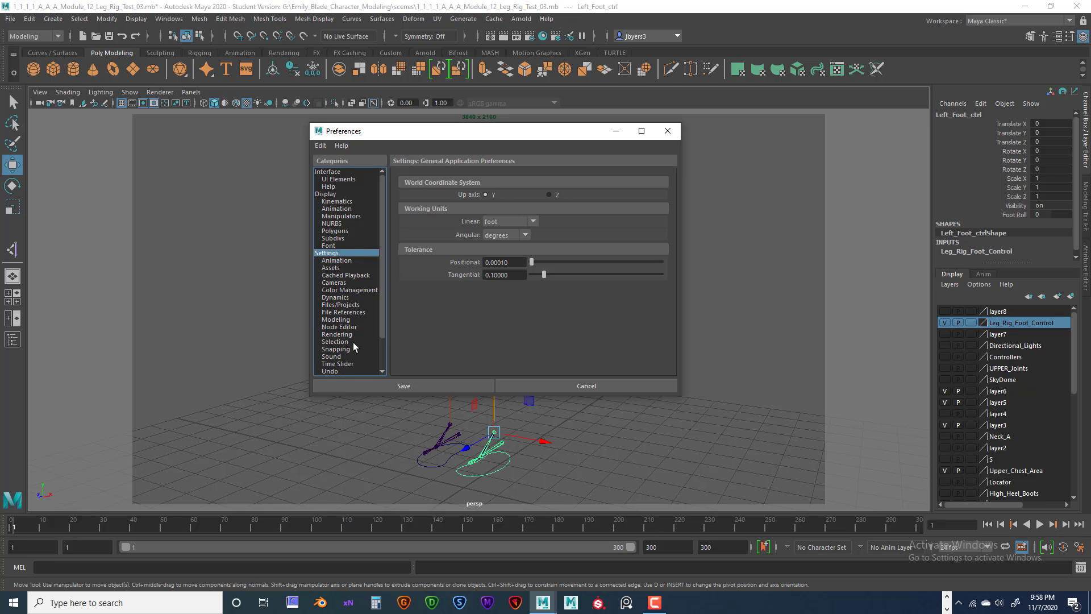
{"action": "scroll", "coordinate": [353, 342], "scroll_direction": "down", "scroll_amount": 2}
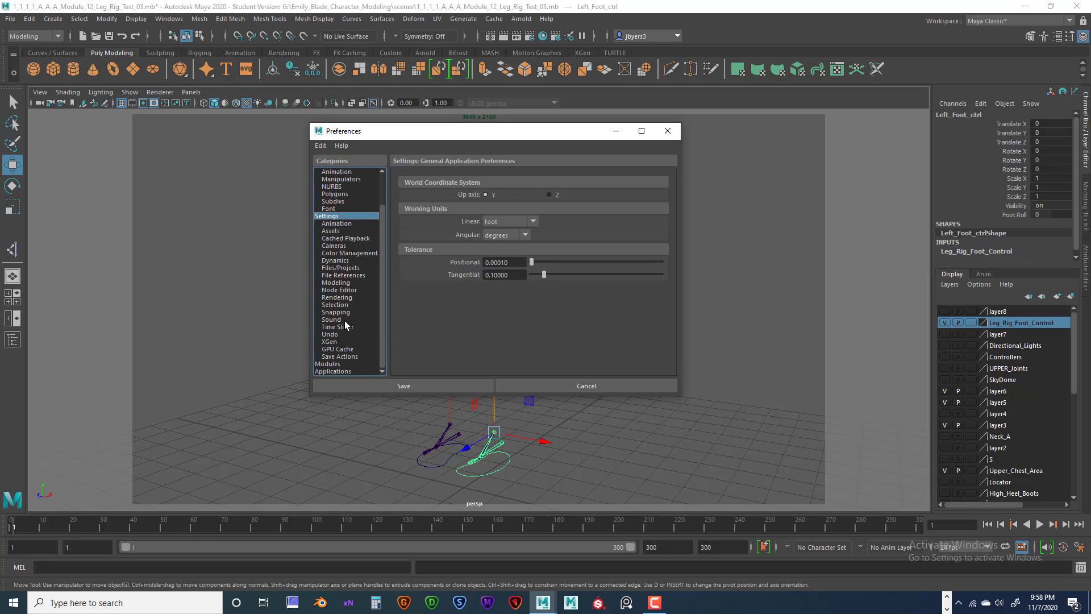
{"action": "left_click", "coordinate": [345, 325]}
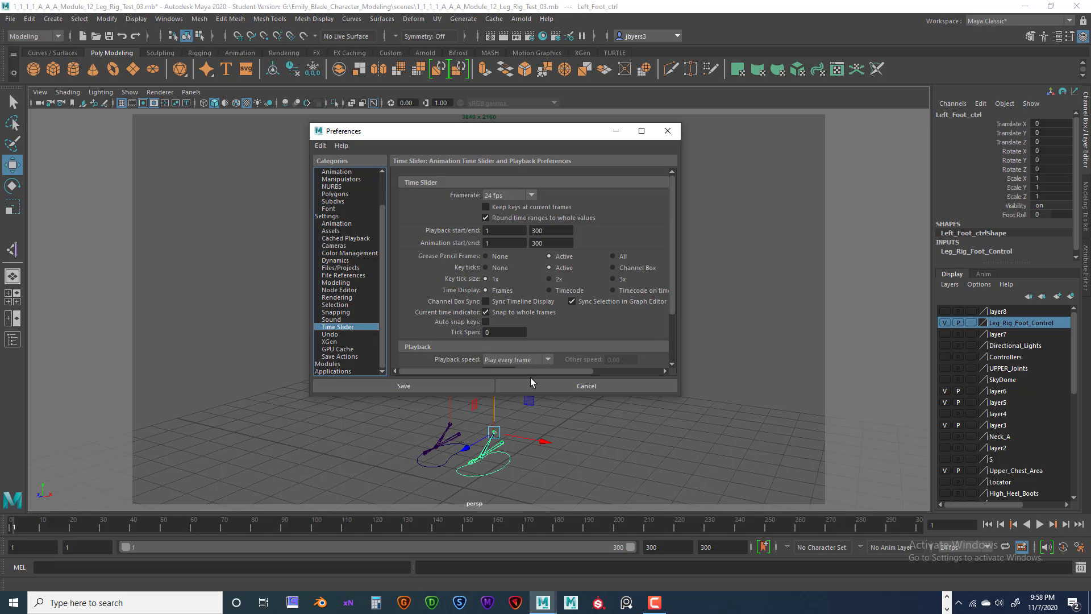
{"action": "scroll", "coordinate": [533, 339], "scroll_direction": "down", "scroll_amount": 3}
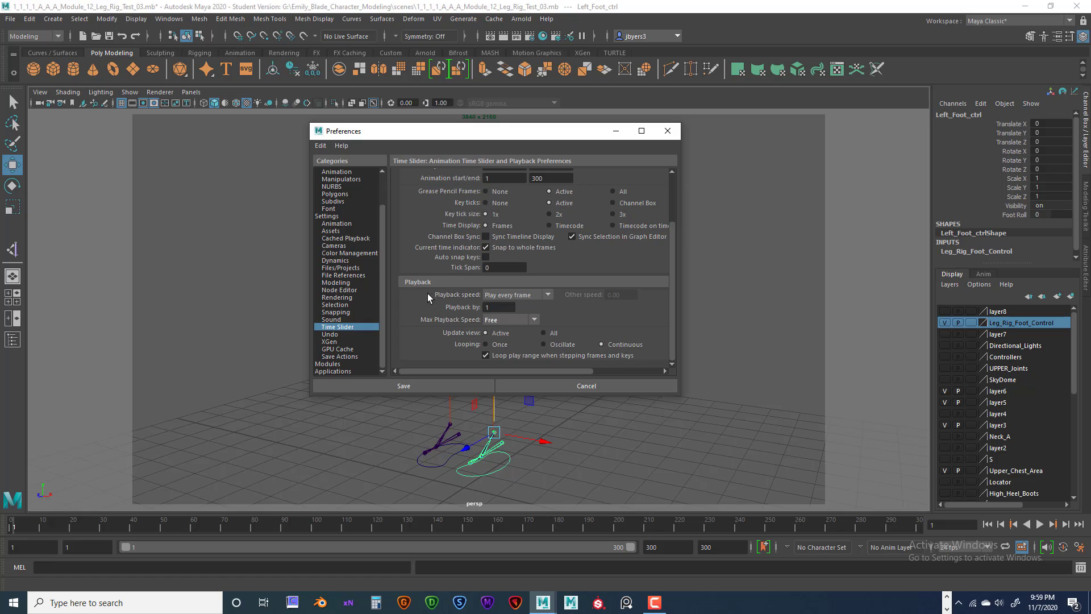
{"action": "left_click", "coordinate": [547, 295]}
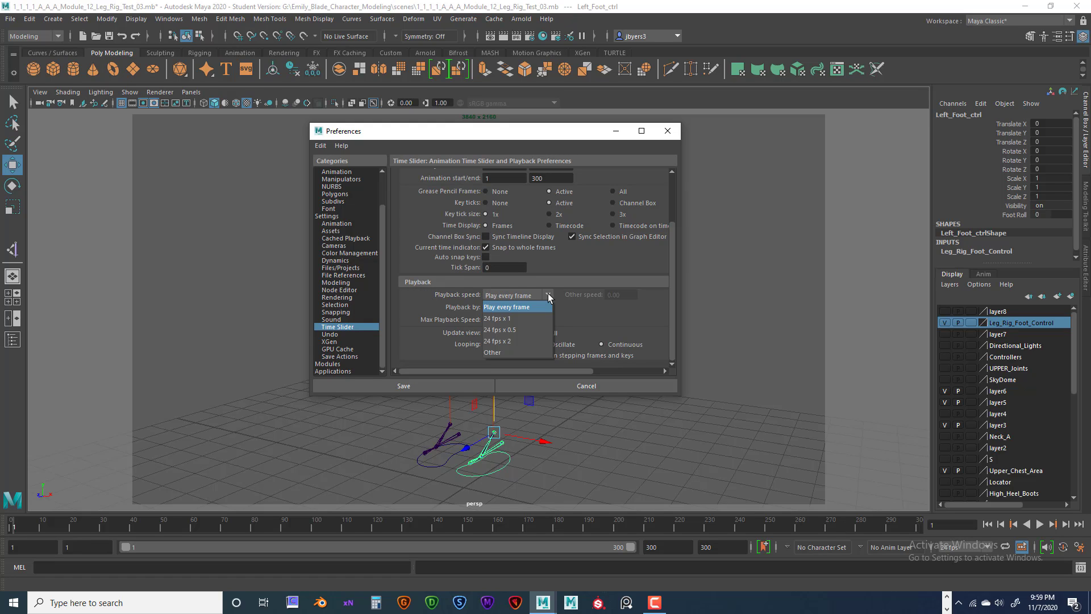
{"action": "left_click", "coordinate": [504, 319]}
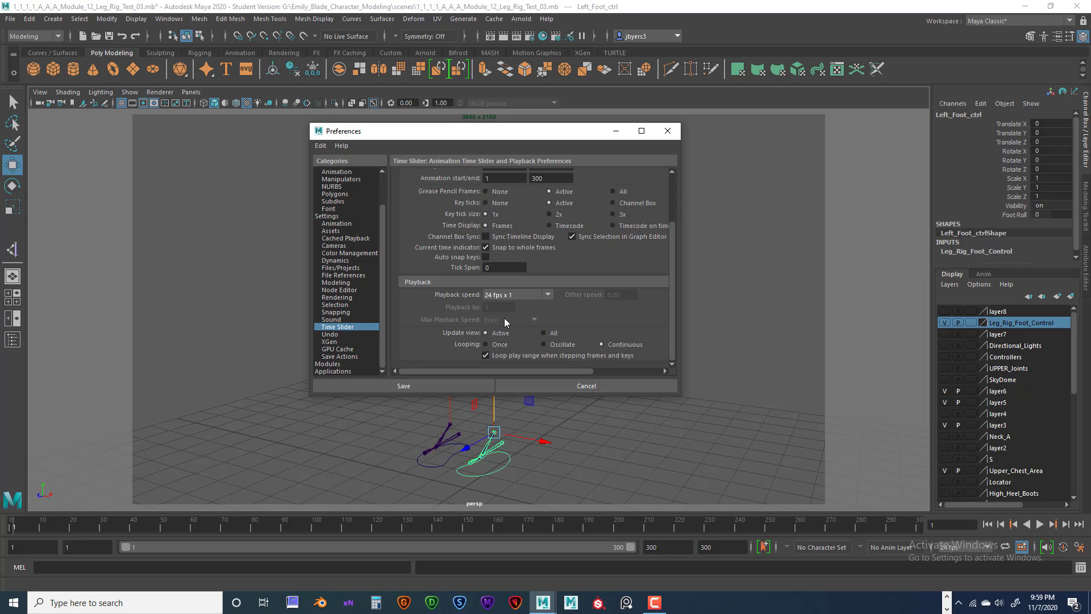
{"action": "left_click", "coordinate": [441, 386]}
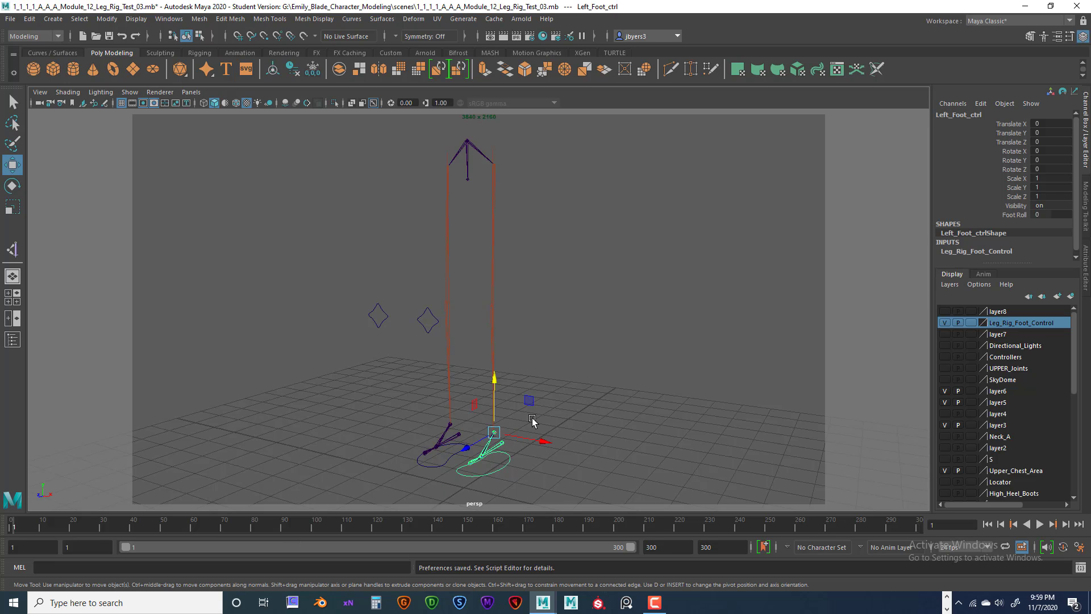
Select the left foot control and set a starting key on all its channels at frame 1.
{"action": "left_click", "coordinate": [514, 465]}
{"action": "left_click", "coordinate": [509, 462]}
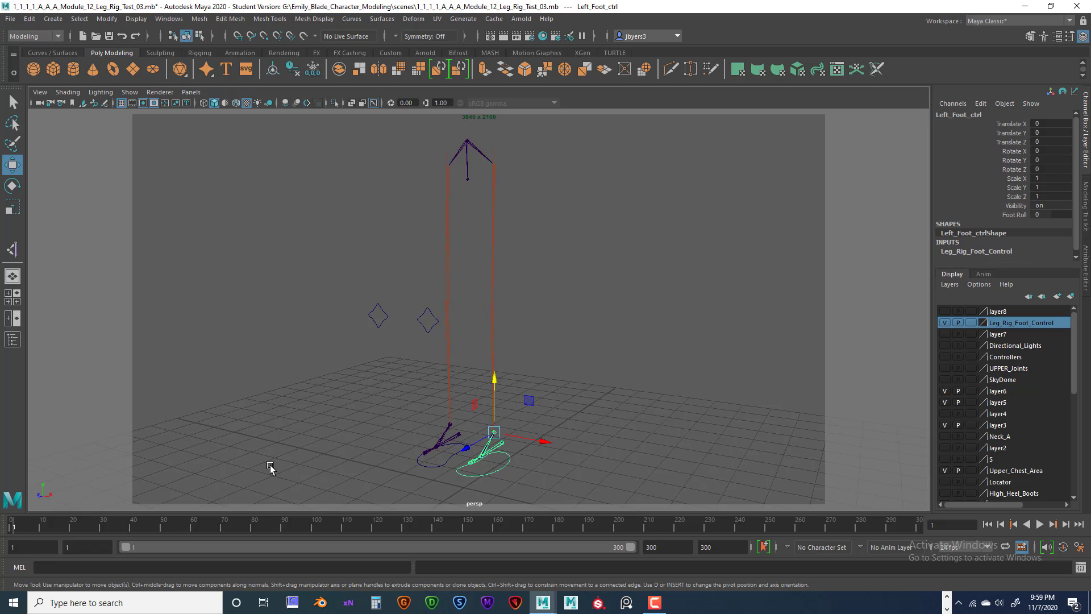
{"action": "left_click", "coordinate": [532, 454]}
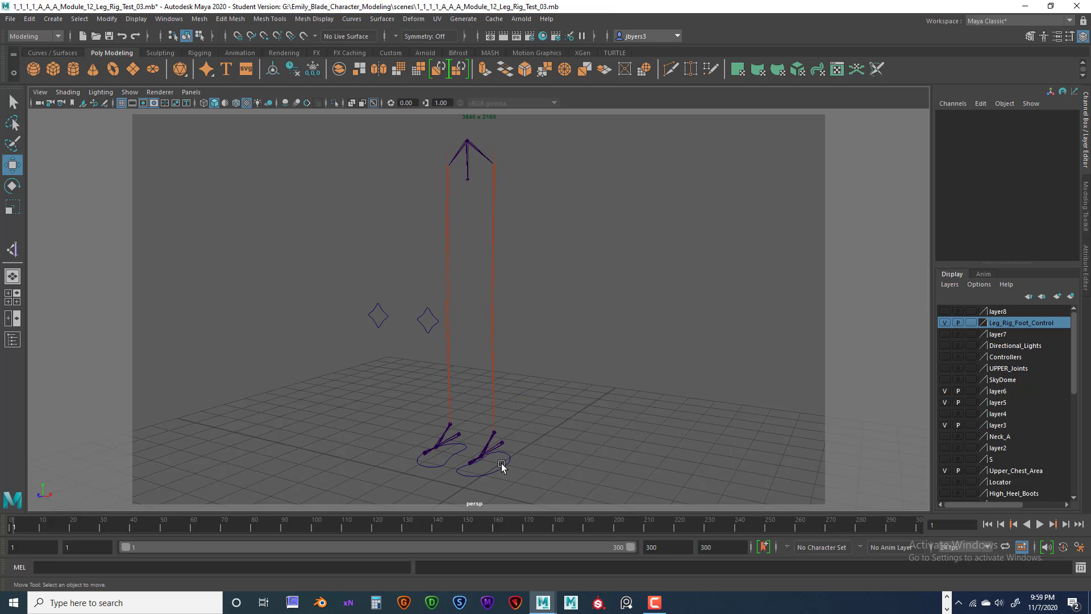
{"action": "left_click", "coordinate": [511, 461]}
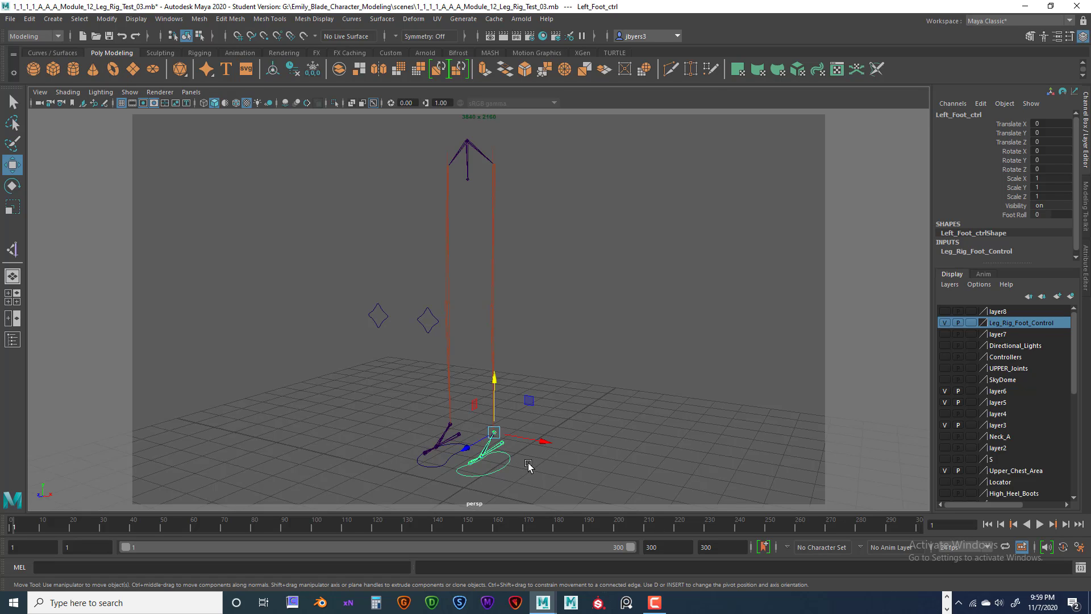
{"action": "key", "text": "s"}
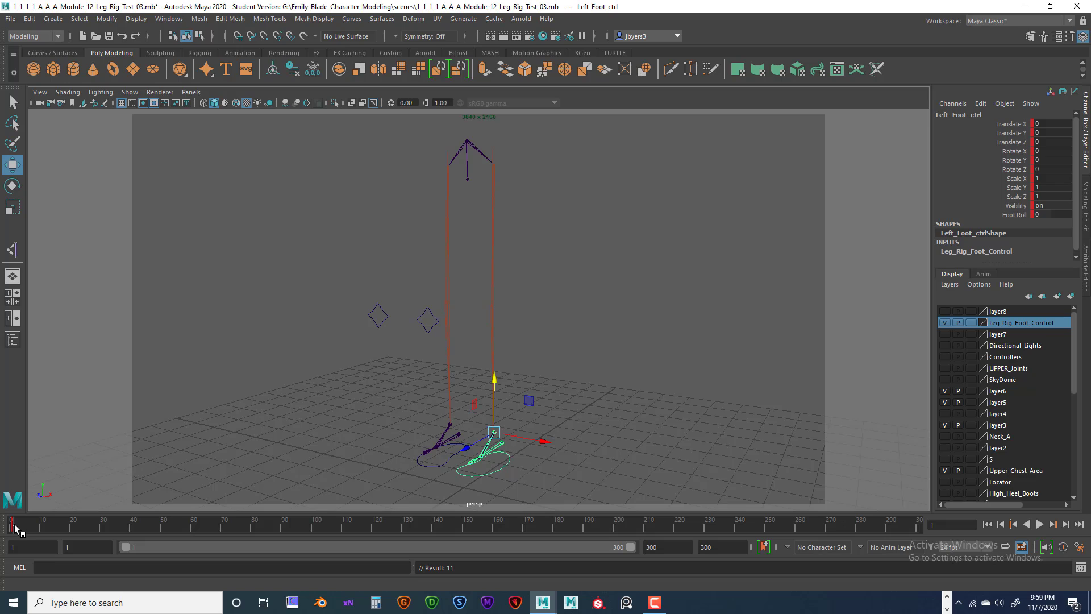
At frame 30, raise the left foot control to Translate Y 2 and set a key.
{"action": "key", "text": "alt+v"}
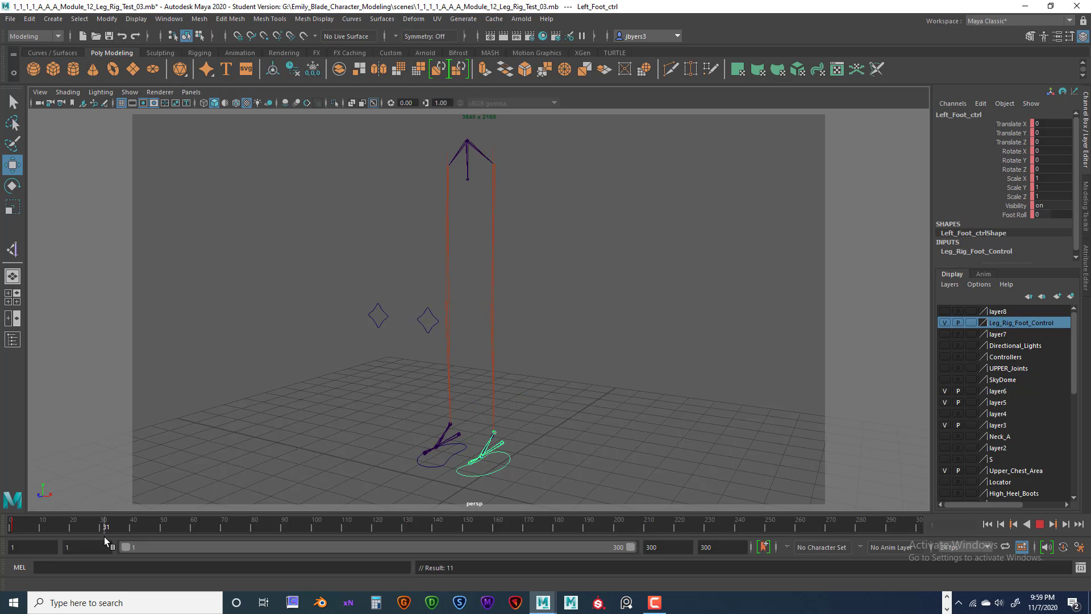
{"action": "key", "text": "alt+v"}
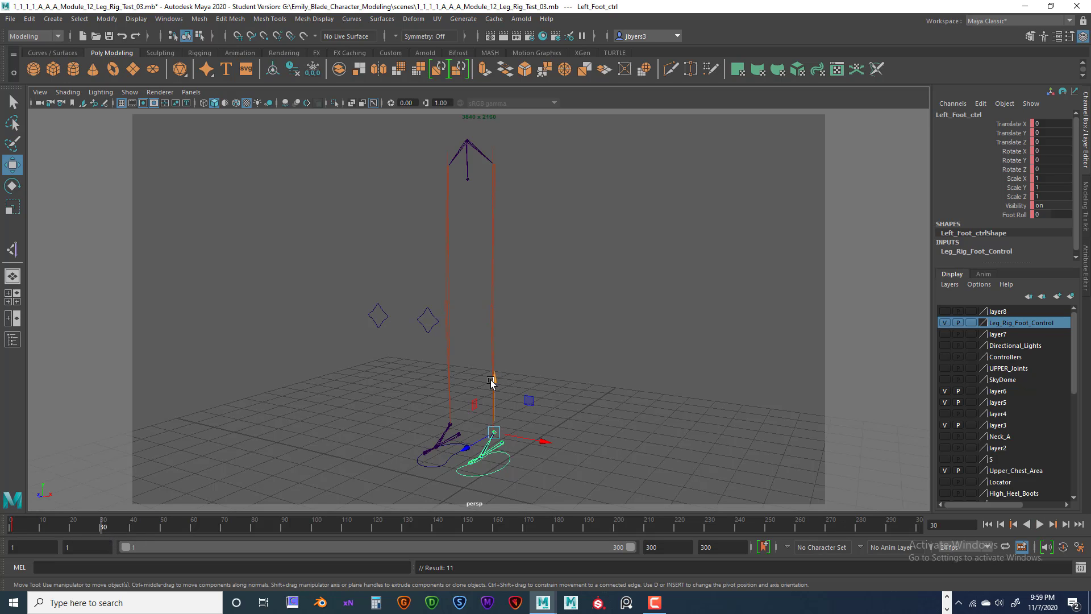
{"action": "left_click_drag", "start_coordinate": [496, 381], "coordinate": [487, 301]}
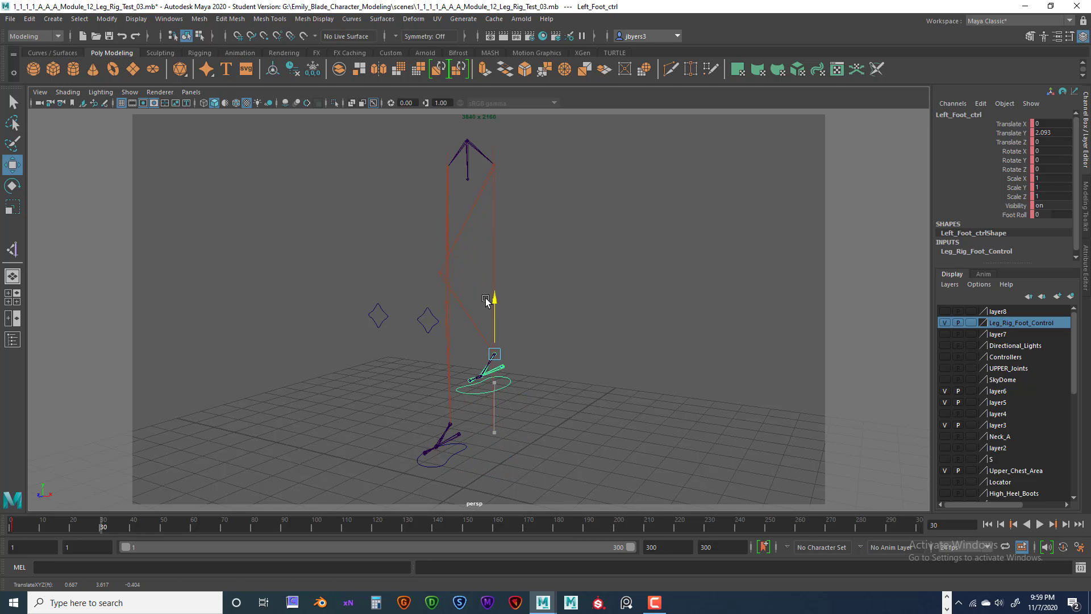
{"action": "double_click", "coordinate": [1046, 132]}
{"action": "type", "text": "2"}
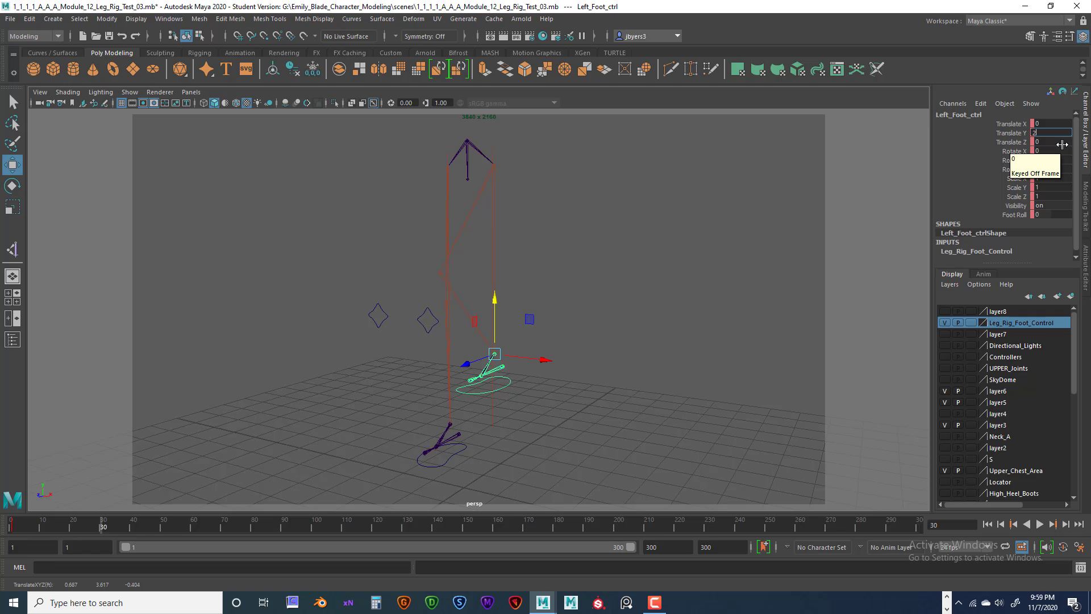
{"action": "key", "text": "Return"}
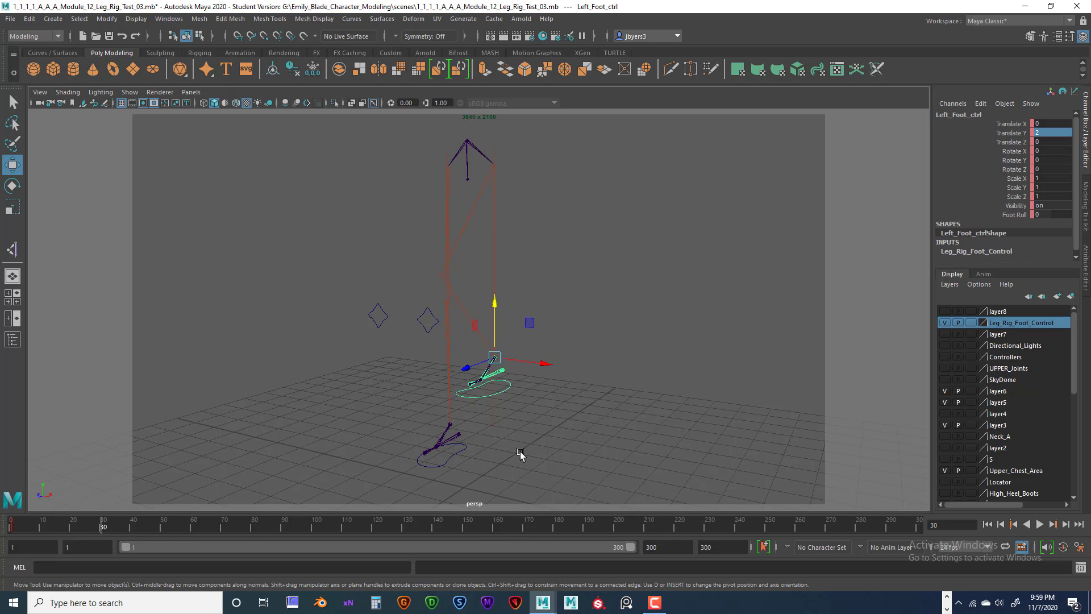
{"action": "key", "text": "s"}
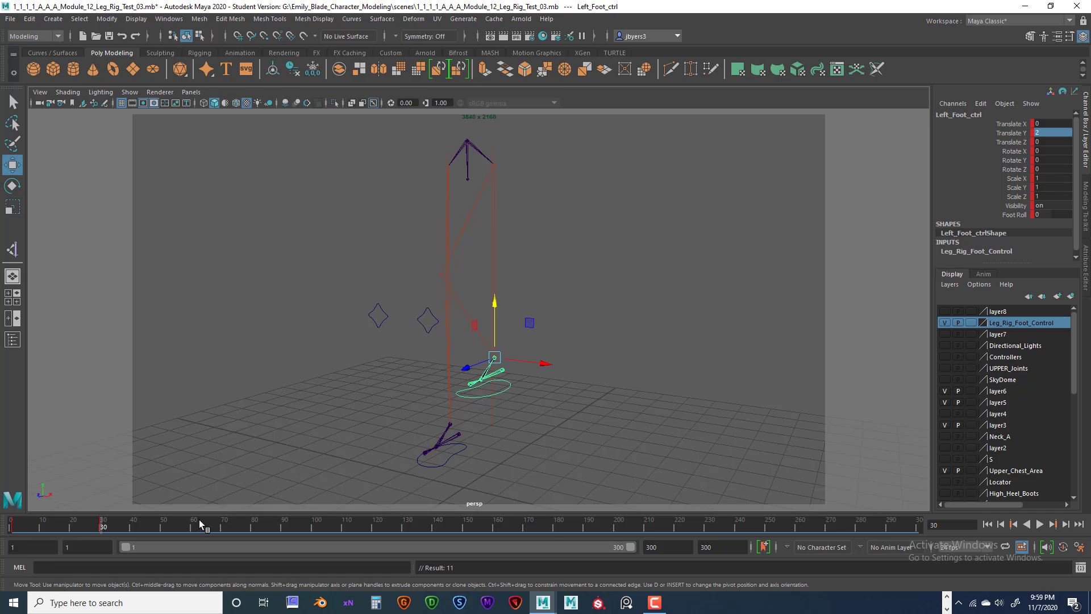
At frame 60, lower the left foot control back to Translate Y 0 and set a key.
{"action": "key", "text": "alt+v"}
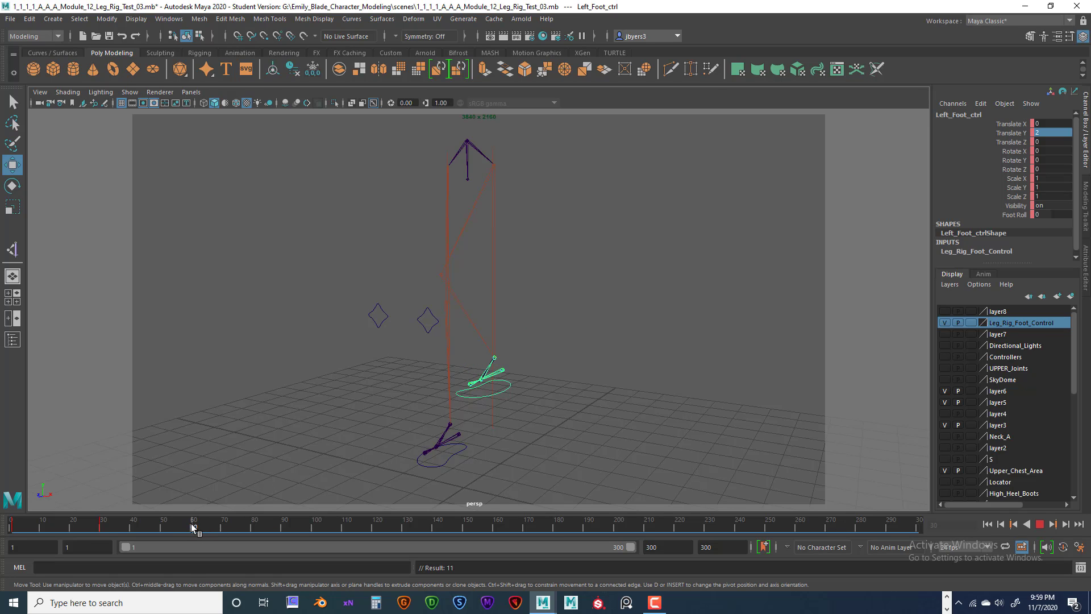
{"action": "left_click", "coordinate": [194, 523]}
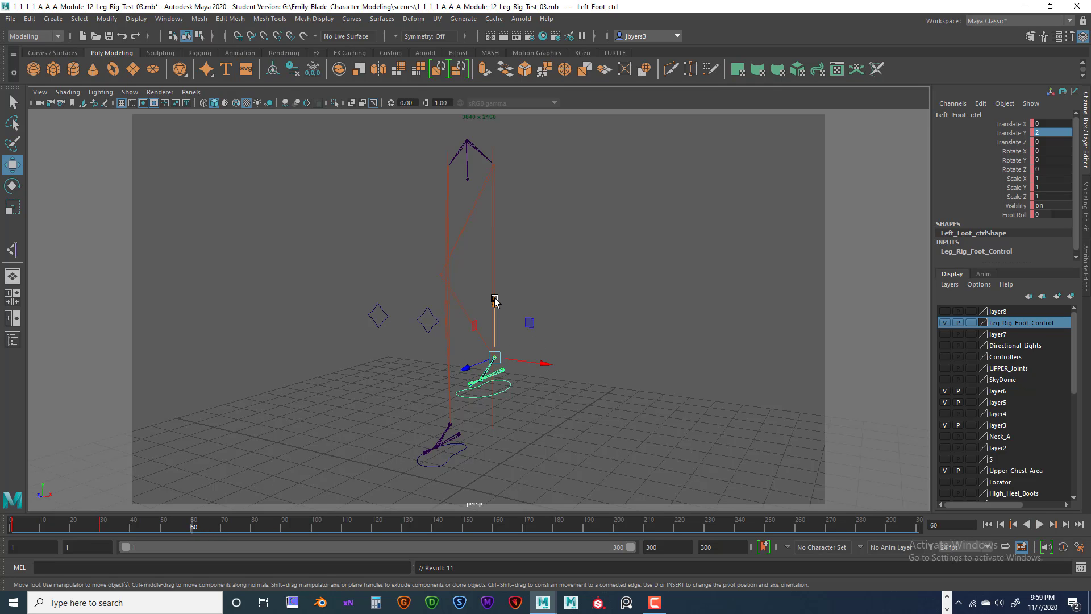
{"action": "left_click_drag", "start_coordinate": [494, 300], "coordinate": [487, 379]}
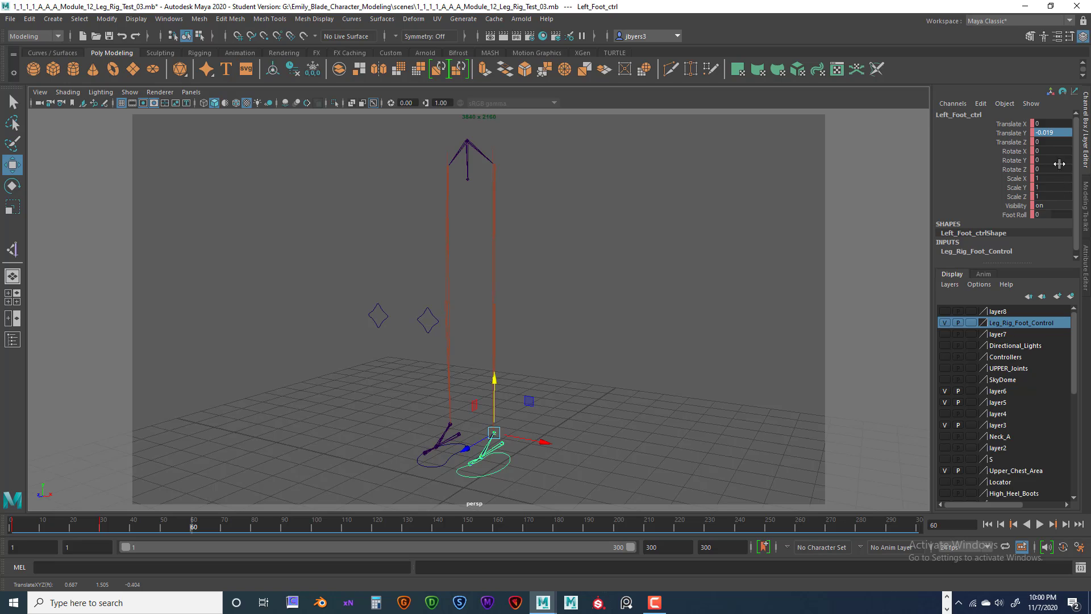
{"action": "double_click", "coordinate": [1061, 132]}
{"action": "type", "text": "0"}
{"action": "key", "text": "Return"}
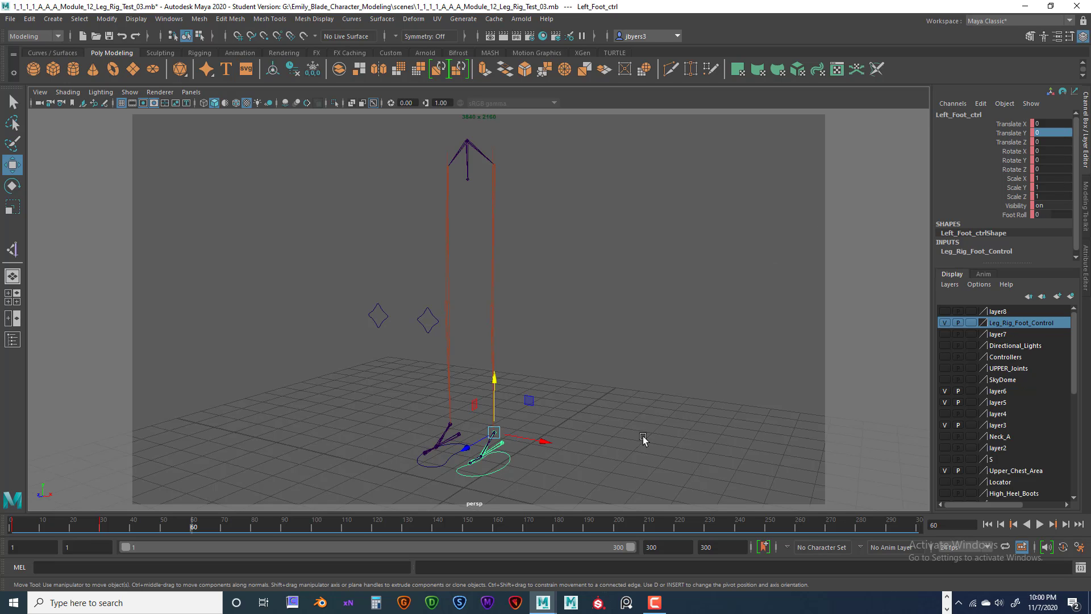
{"action": "key", "text": "s"}
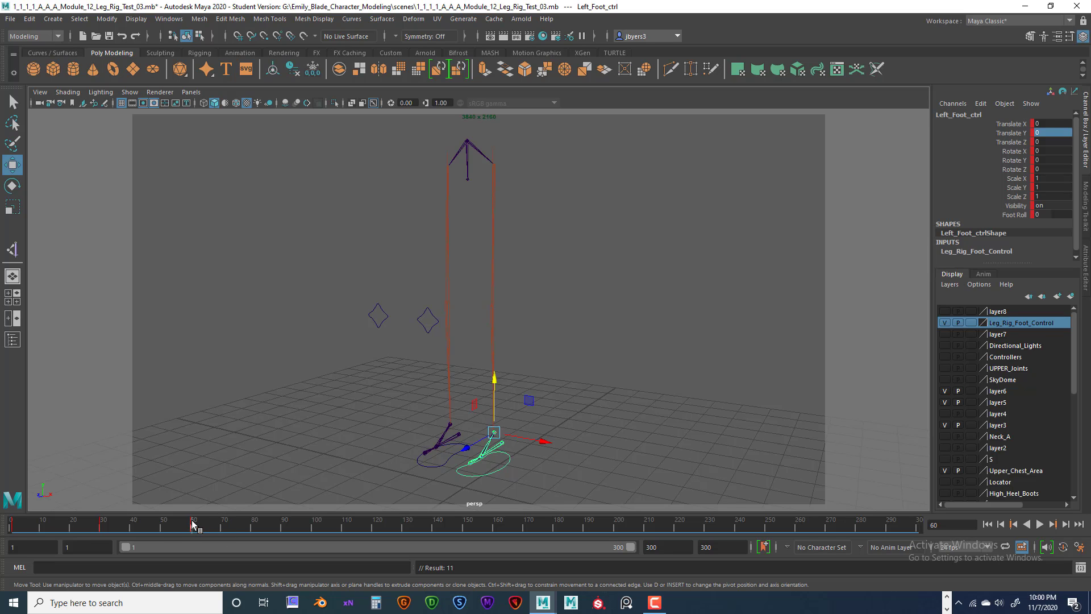
Select the right foot control and set a starting key on all its channels at frame 60.
{"action": "mouse_move", "coordinate": [192, 522]}
{"action": "left_mouse_down"}
{"action": "mouse_move", "coordinate": [4, 527]}
{"action": "mouse_move", "coordinate": [241, 530]}
{"action": "mouse_move", "coordinate": [192, 527]}
{"action": "left_mouse_up"}
{"action": "left_click", "coordinate": [450, 463]}
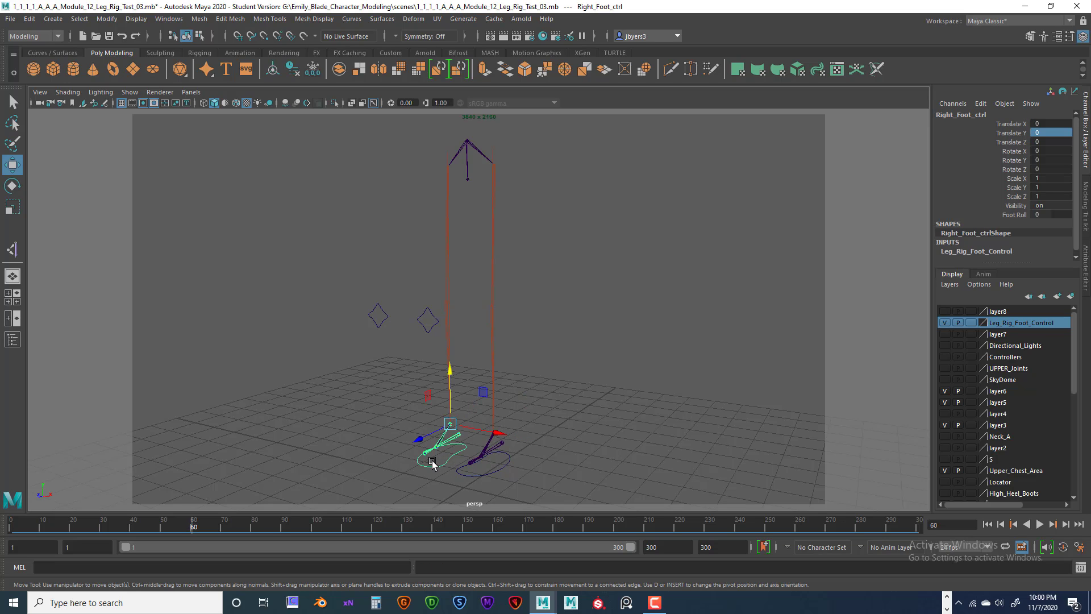
{"action": "key", "text": "s"}
At frame 90, raise the right foot control to Translate Y 2 and set a key.
{"action": "key", "text": "alt+v"}
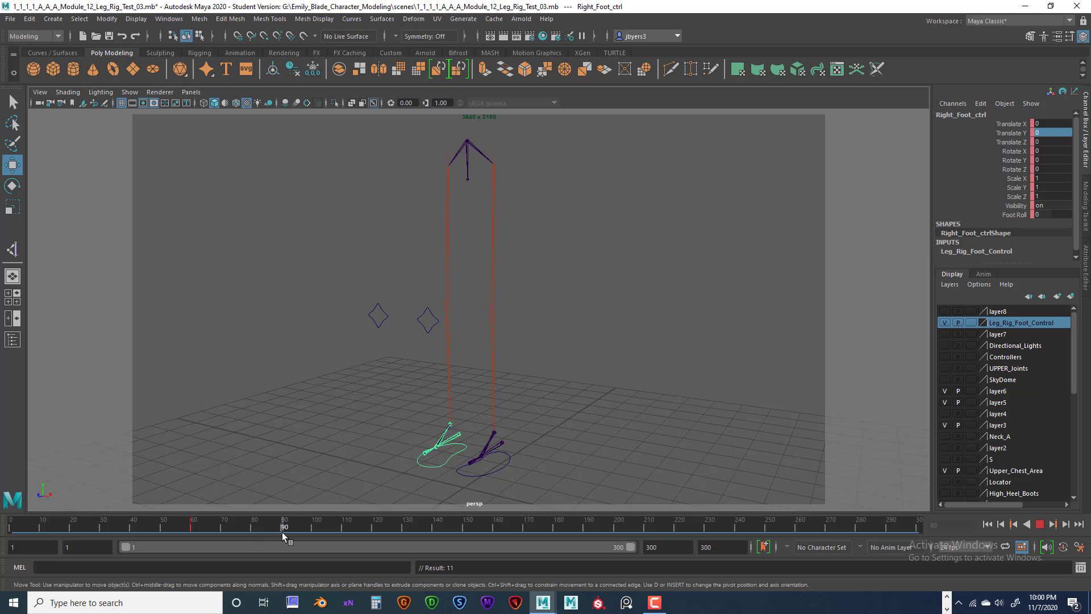
{"action": "left_click", "coordinate": [283, 532]}
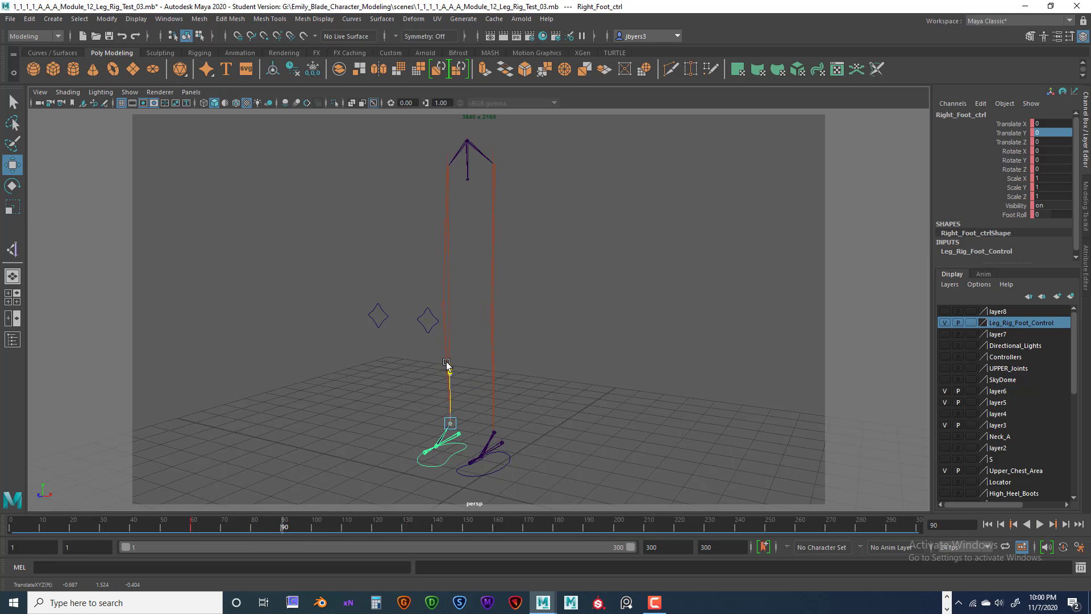
{"action": "left_click_drag", "start_coordinate": [447, 364], "coordinate": [448, 281]}
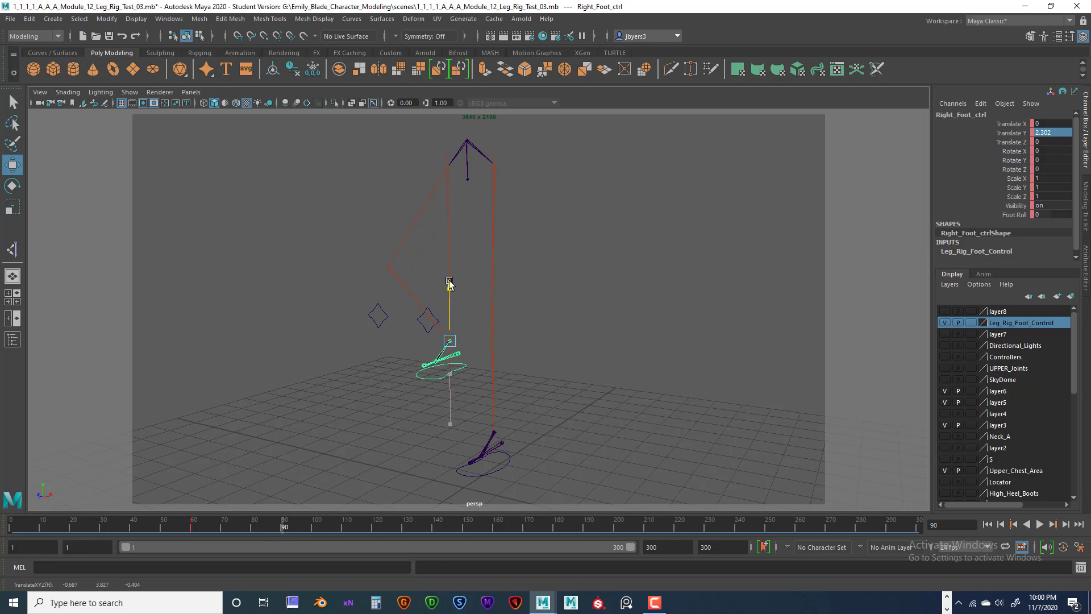
{"action": "double_click", "coordinate": [1056, 132]}
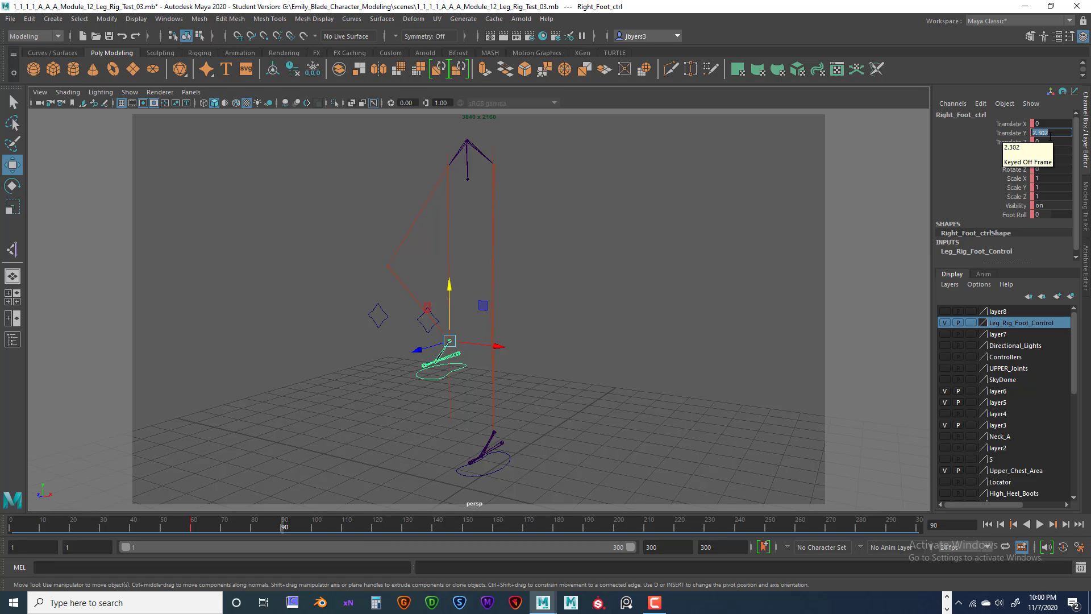
{"action": "type", "text": "2"}
{"action": "key", "text": "Return"}
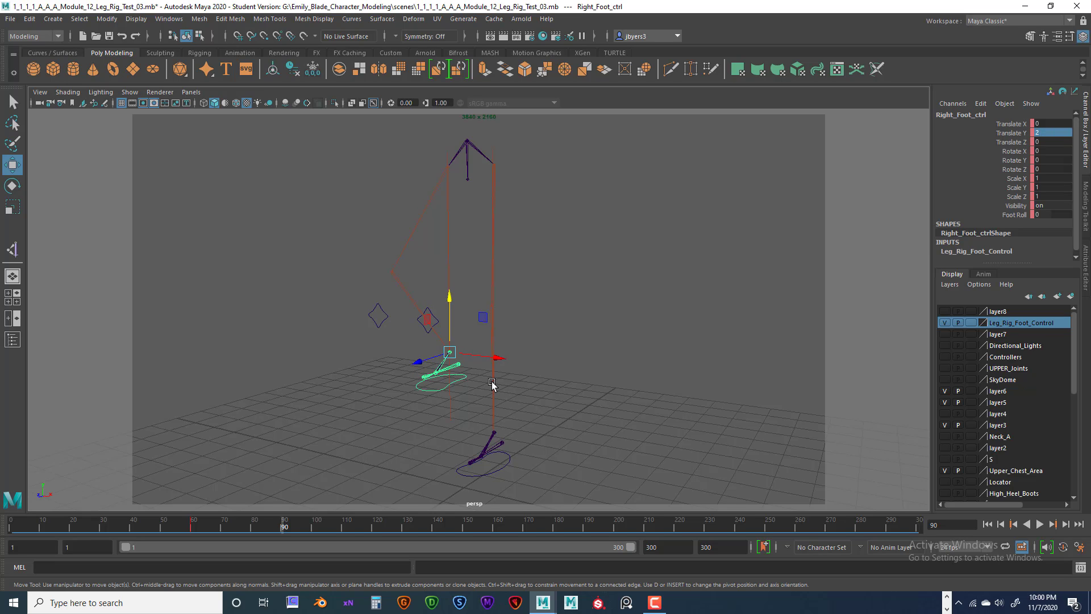
{"action": "key", "text": "s"}
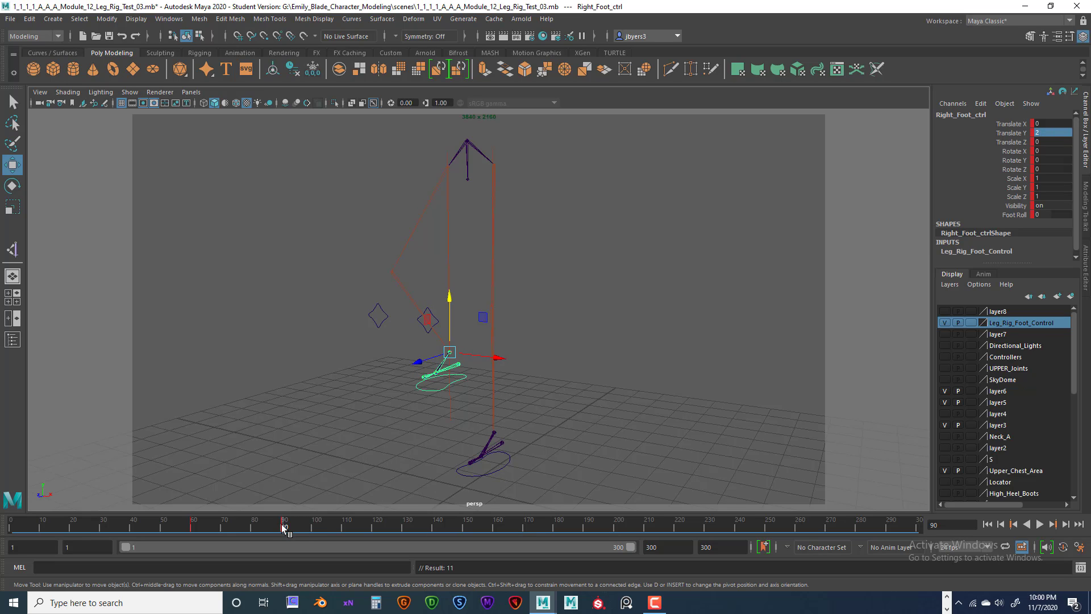
At frame 120, lower the right foot control back to Translate Y 0 and set a key.
{"action": "left_click_drag", "start_coordinate": [283, 526], "coordinate": [373, 524]}
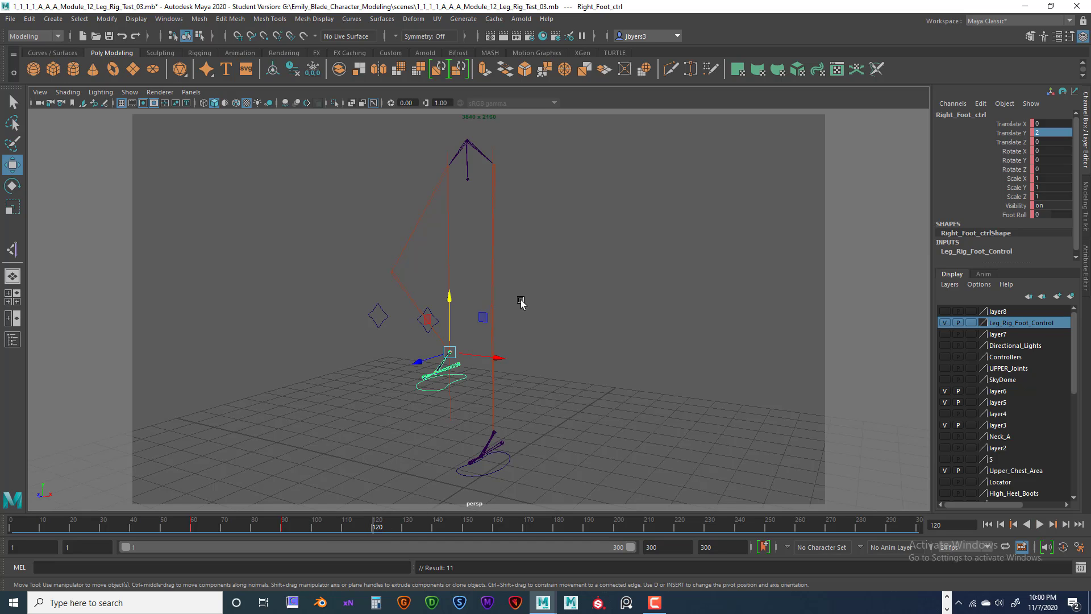
{"action": "left_click_drag", "start_coordinate": [448, 306], "coordinate": [449, 366]}
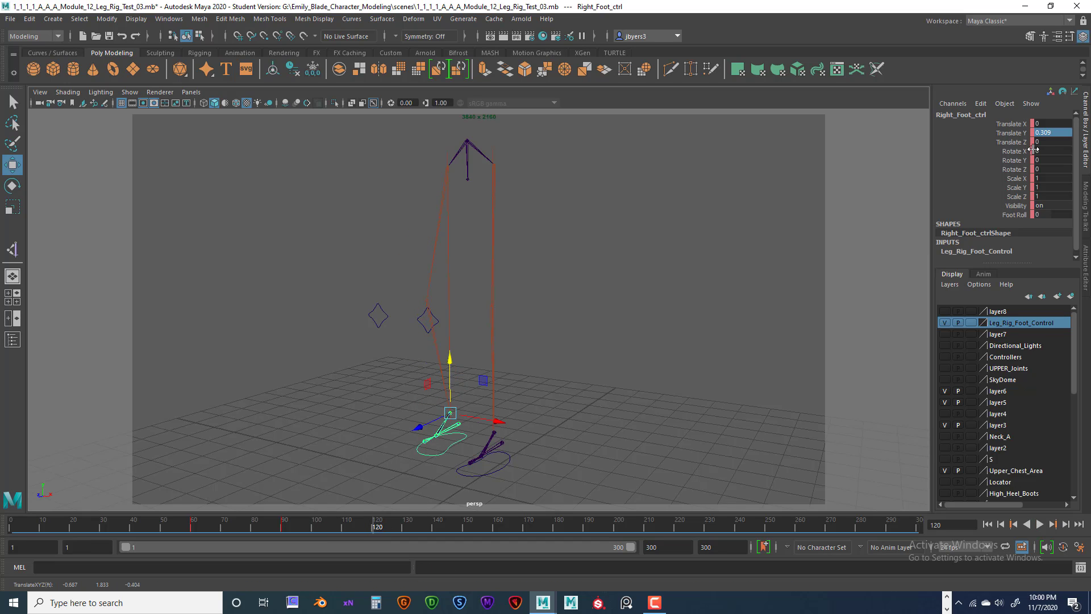
{"action": "left_click", "coordinate": [1052, 132]}
{"action": "type", "text": "0"}
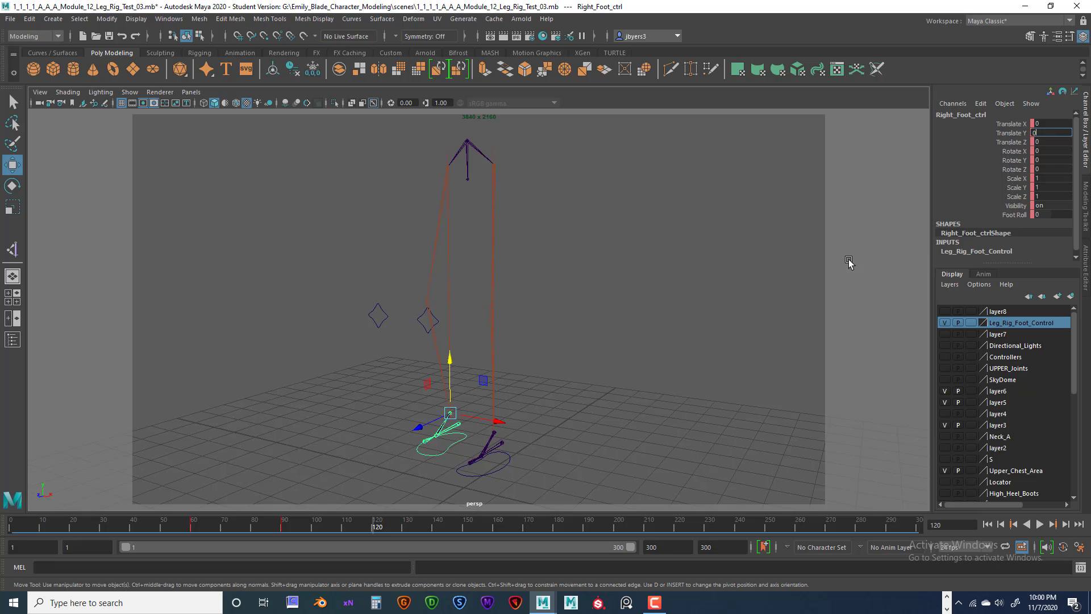
{"action": "key", "text": "Return"}
{"action": "key", "text": "alt+v"}
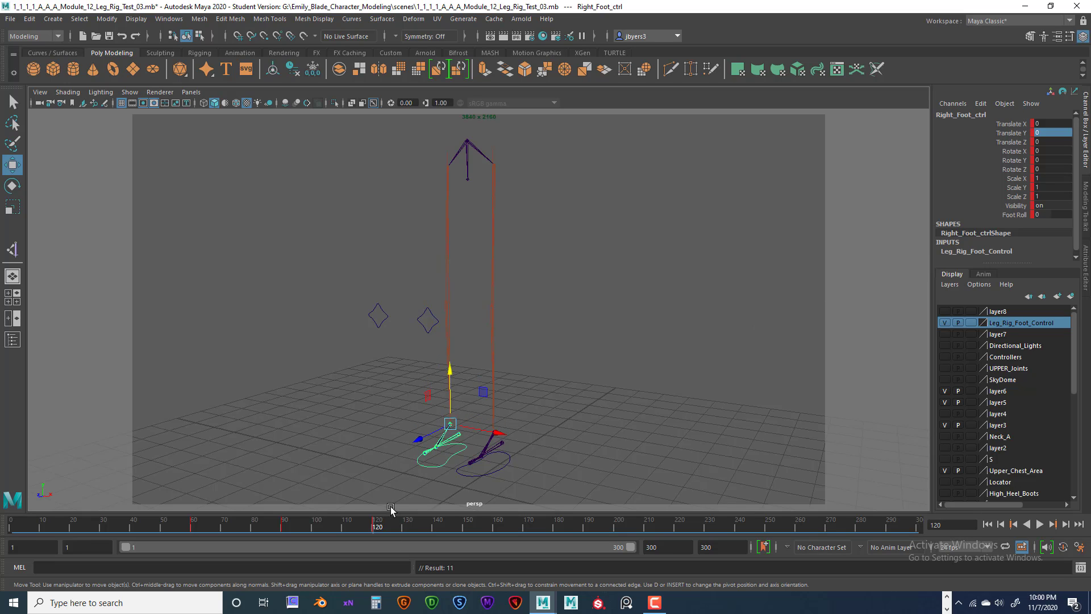
Play the foot-lift animation from frame 1 to review it, and return the timeline to frame 1.
{"action": "left_click", "coordinate": [12, 529]}
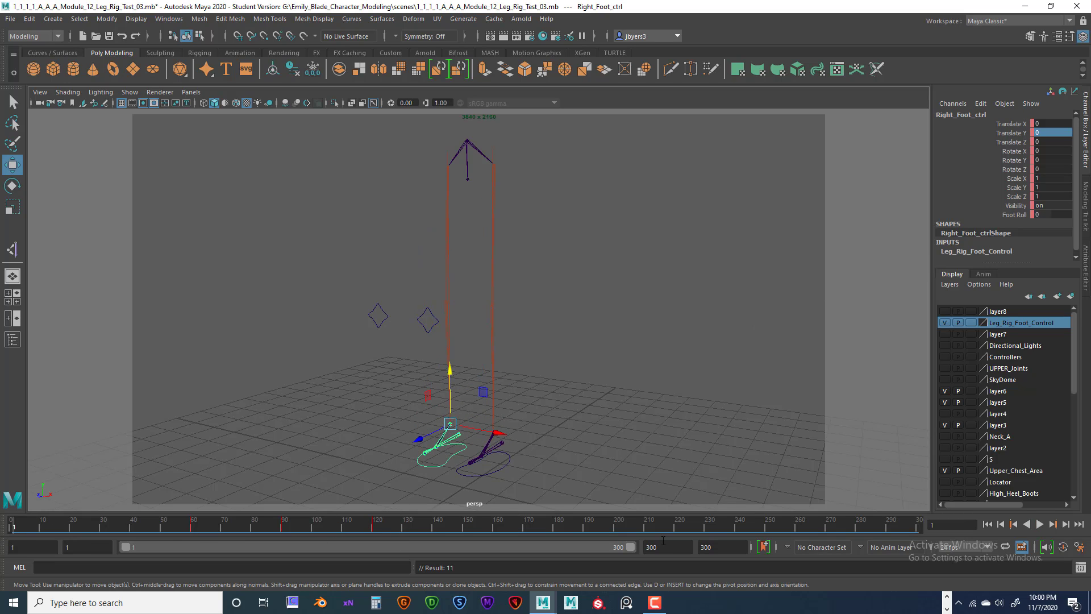
{"action": "left_click", "coordinate": [1038, 524]}
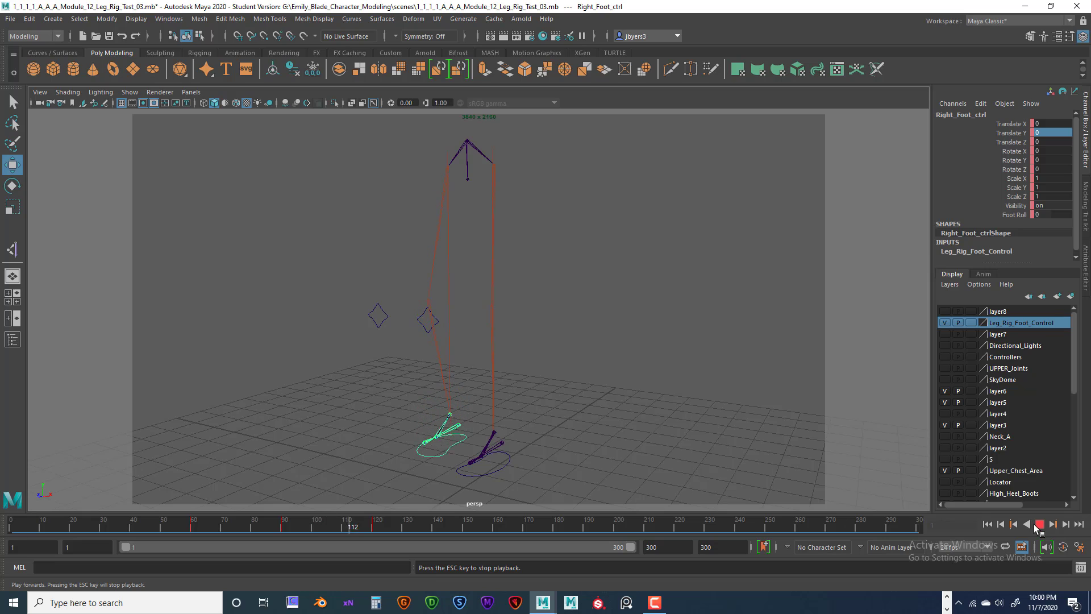
{"action": "left_click", "coordinate": [1038, 524]}
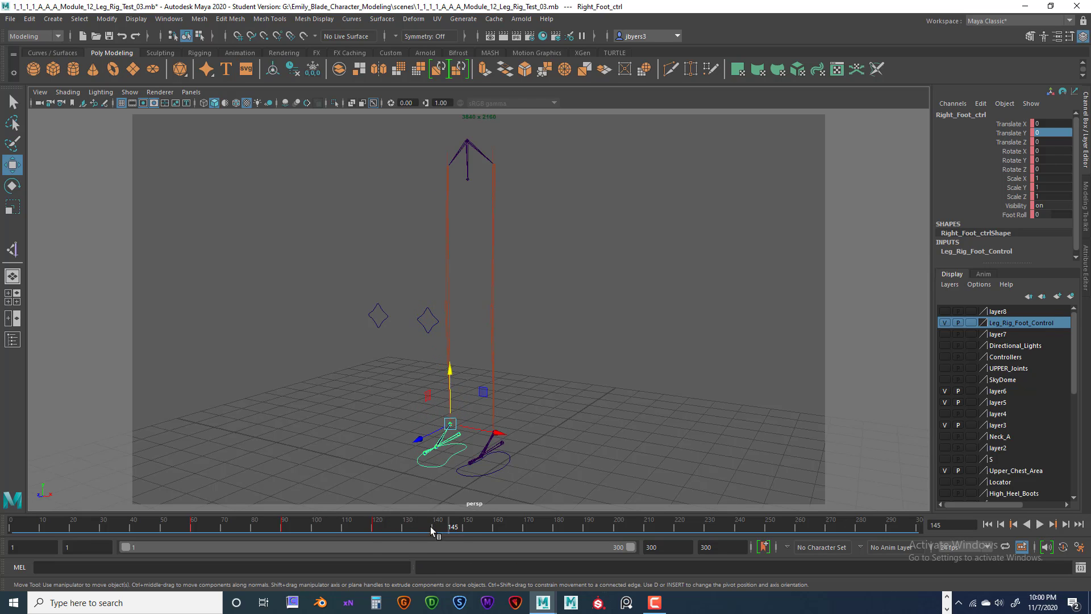
{"action": "left_click_drag", "start_coordinate": [430, 526], "coordinate": [14, 534]}
Select the left knee control and set a starting key on all its channels at frame 1.
{"action": "left_click", "coordinate": [514, 465]}
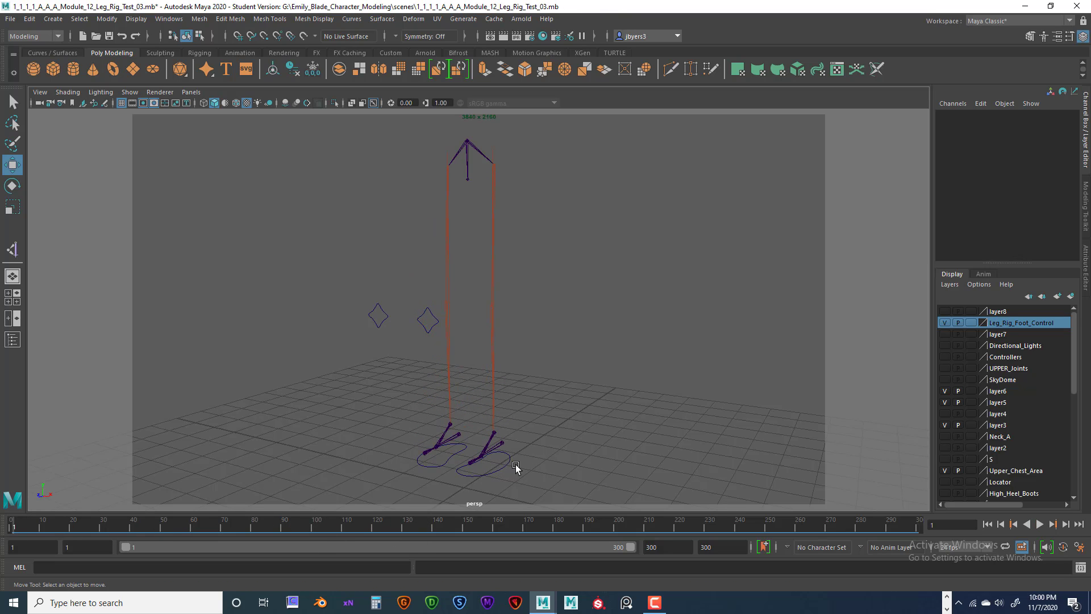
{"action": "left_click", "coordinate": [577, 441]}
{"action": "mouse_move", "coordinate": [25, 530]}
{"action": "left_mouse_down"}
{"action": "mouse_move", "coordinate": [103, 530]}
{"action": "mouse_move", "coordinate": [99, 538]}
{"action": "left_mouse_up"}
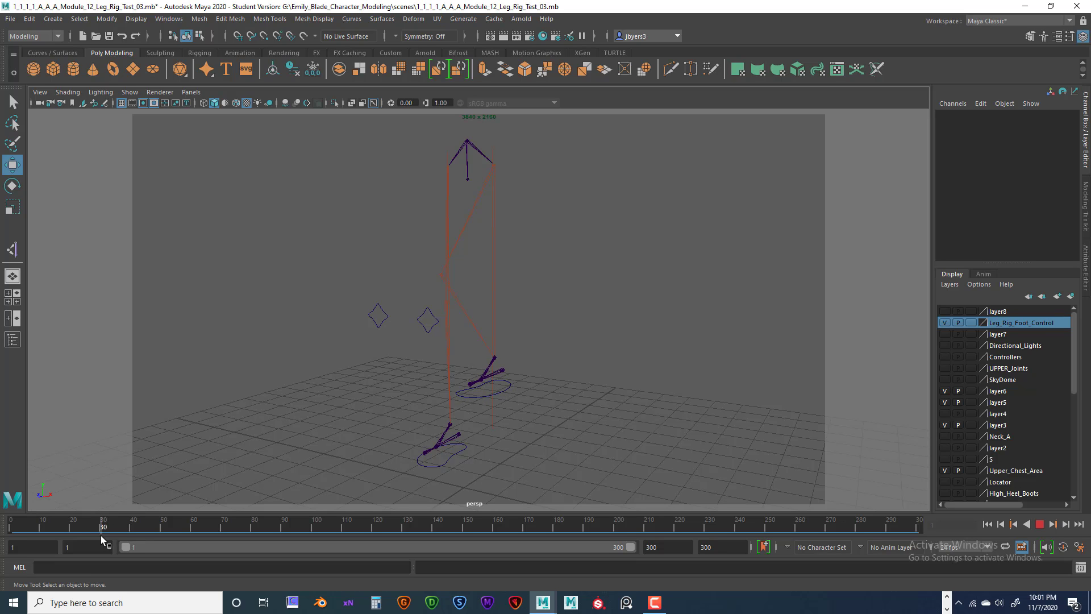
{"action": "left_click_drag", "start_coordinate": [487, 429], "coordinate": [514, 441], "text": "alt"}
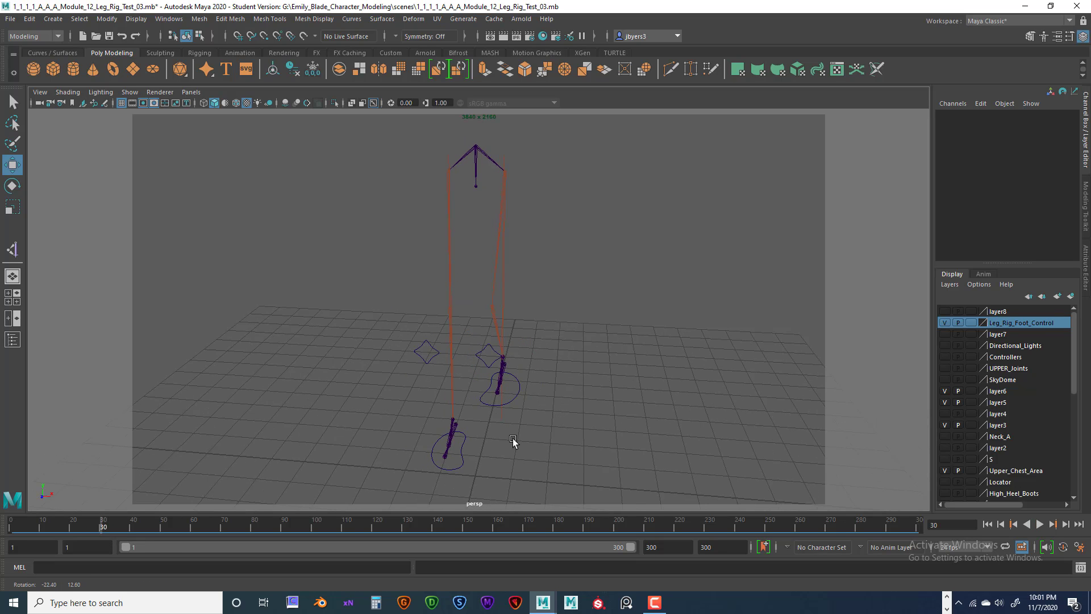
{"action": "left_click", "coordinate": [494, 351]}
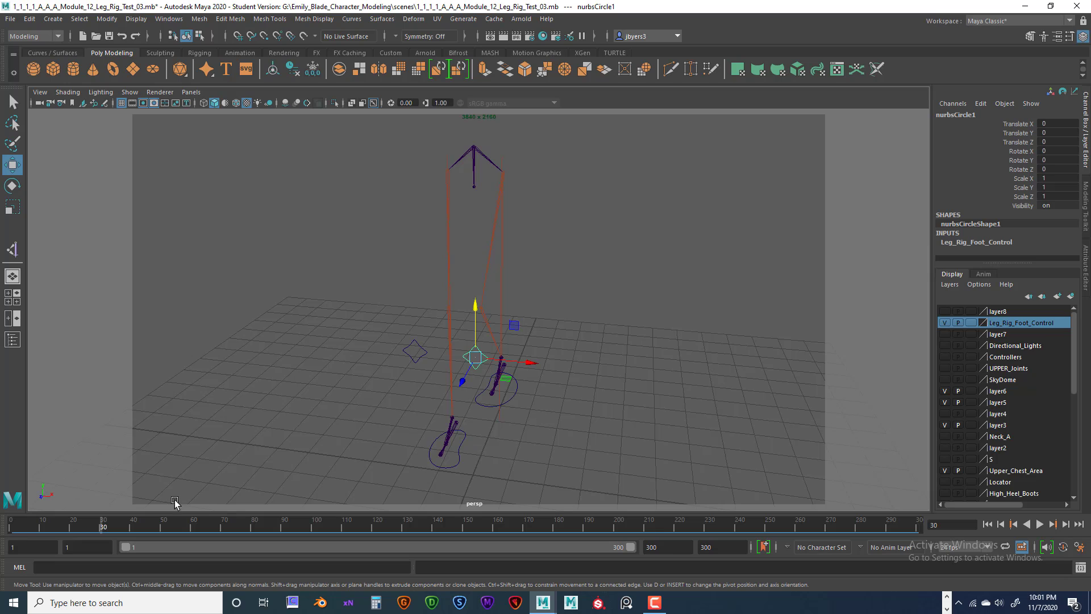
{"action": "left_click_drag", "start_coordinate": [99, 527], "coordinate": [2, 534]}
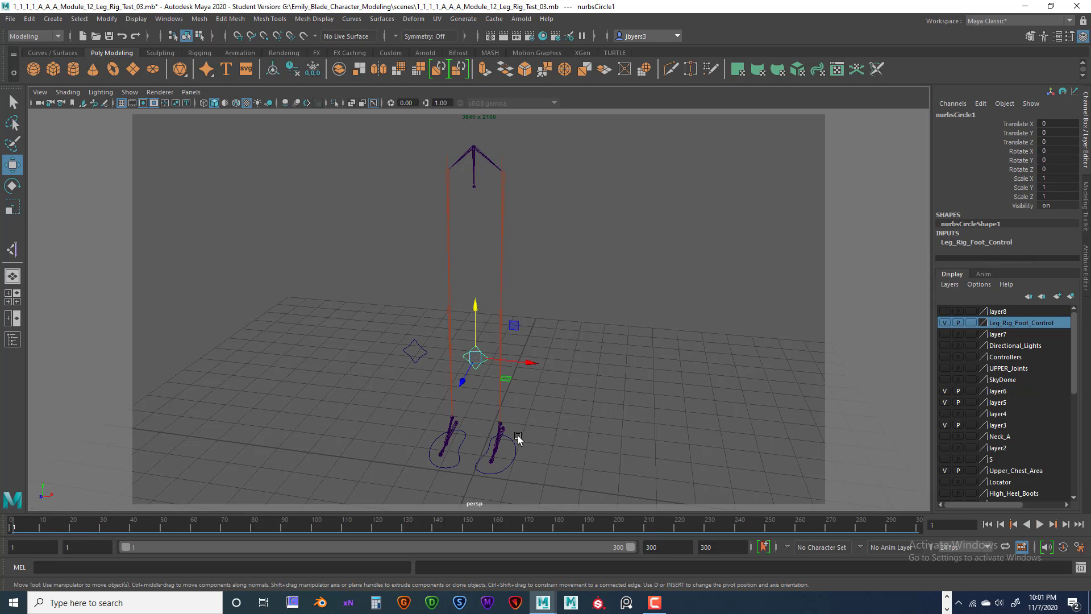
{"action": "key", "text": "s"}
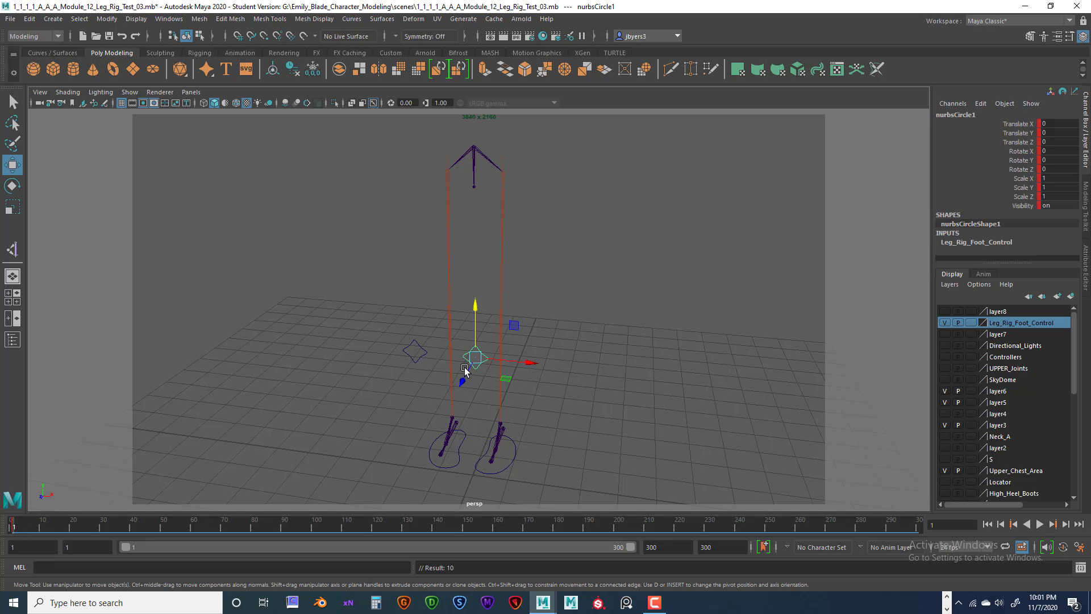
At frame 30, set a key on the left knee control in its unmoved position.
{"action": "left_click_drag", "start_coordinate": [584, 384], "coordinate": [543, 385], "text": "alt"}
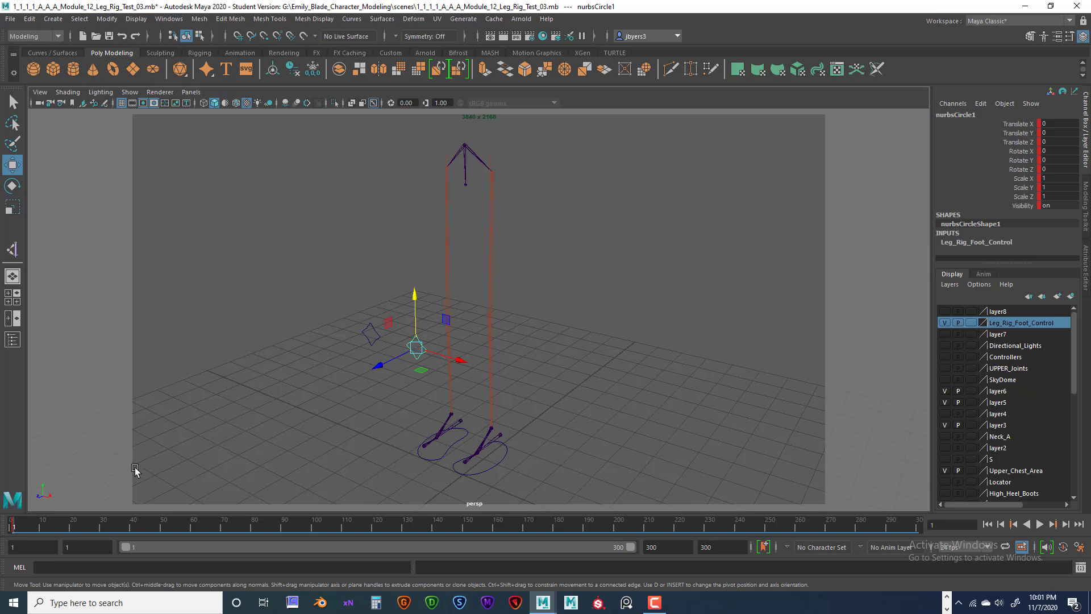
{"action": "left_click_drag", "start_coordinate": [12, 531], "coordinate": [102, 527]}
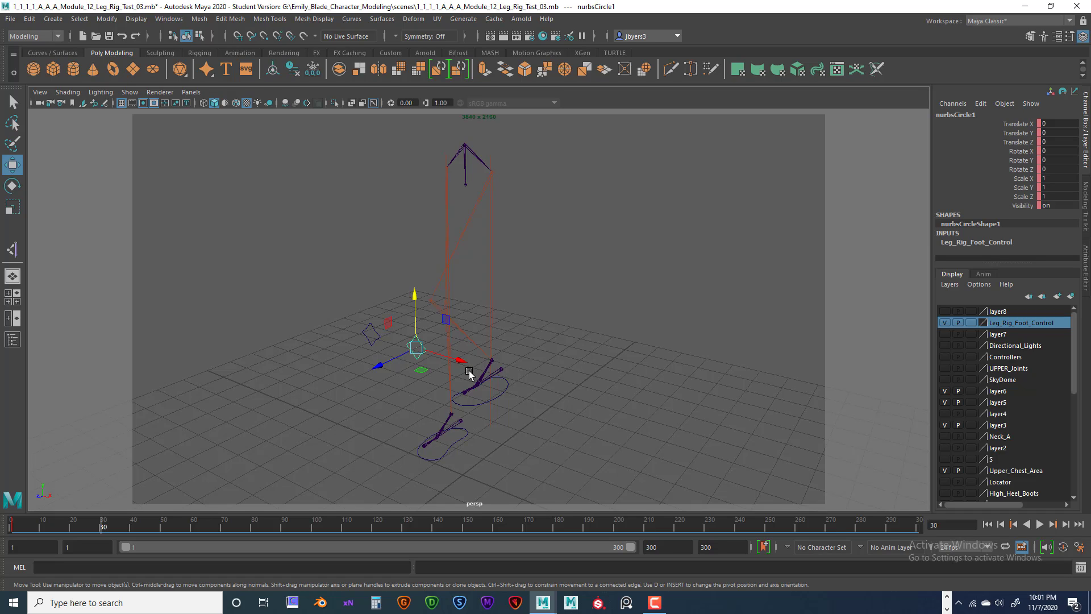
{"action": "key", "text": "s"}
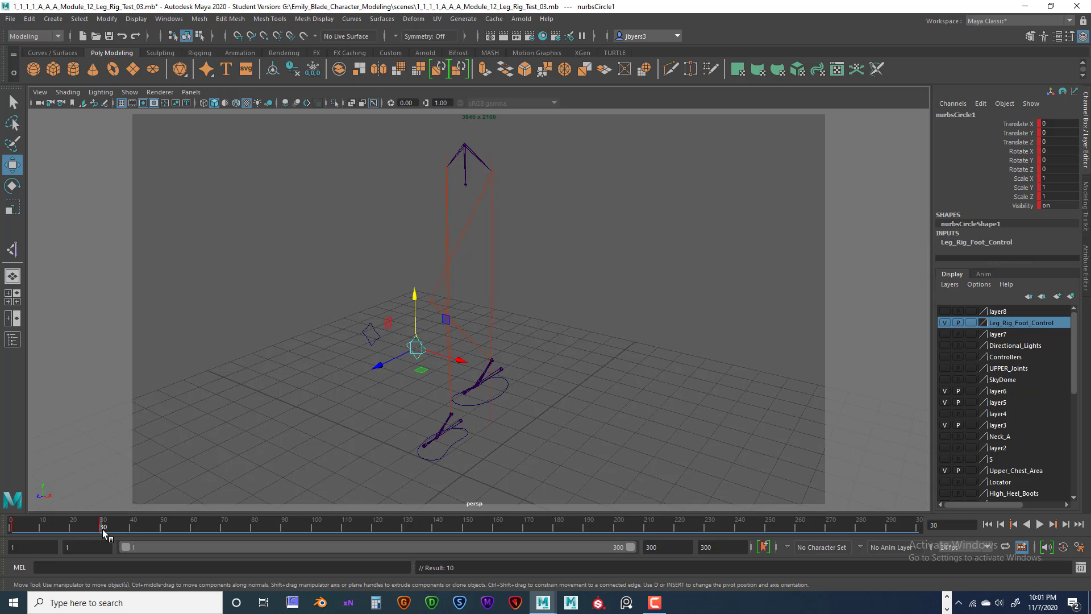
At frame 40, move the left knee control outward to about Translate X 1.6 and set a key.
{"action": "mouse_move", "coordinate": [102, 530]}
{"action": "left_mouse_down"}
{"action": "mouse_move", "coordinate": [162, 526]}
{"action": "mouse_move", "coordinate": [133, 527]}
{"action": "left_mouse_up"}
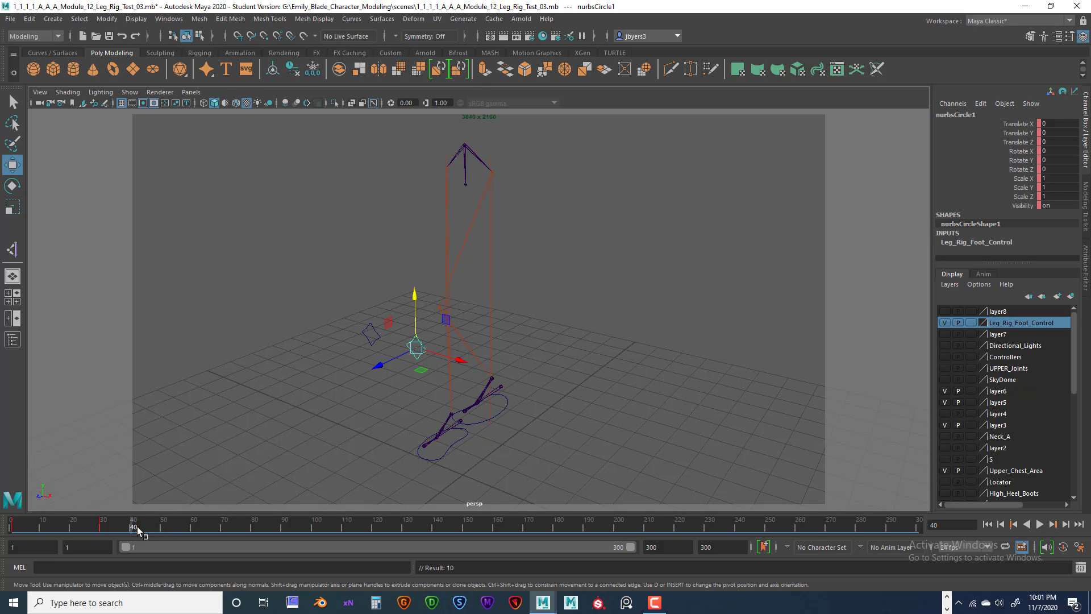
{"action": "left_click_drag", "start_coordinate": [471, 370], "coordinate": [531, 373]}
{"action": "left_click_drag", "start_coordinate": [486, 407], "coordinate": [531, 410], "text": "alt"}
{"action": "key", "text": "s"}
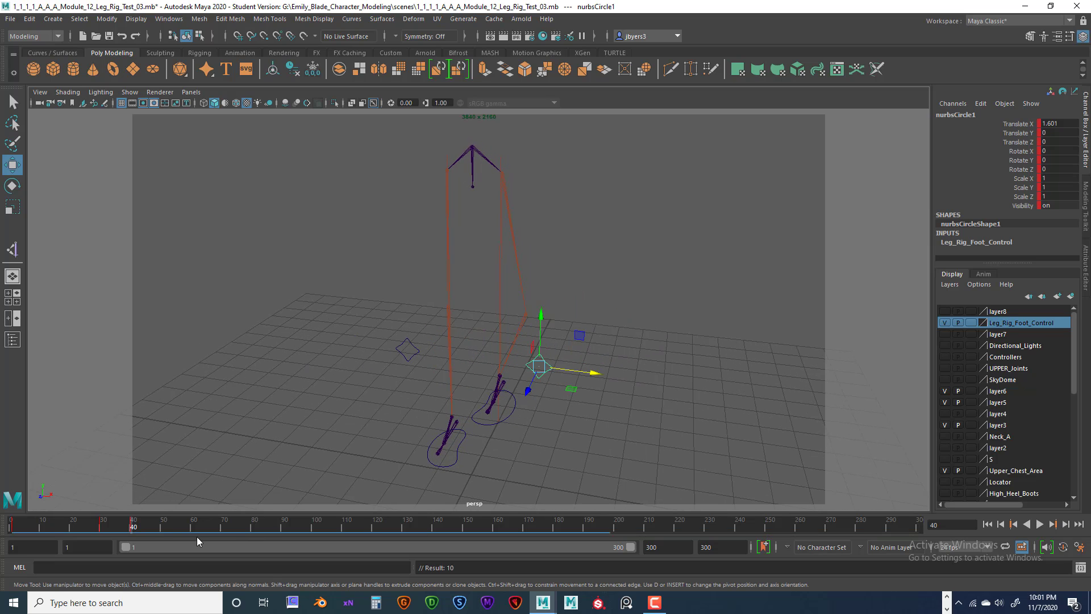
At frame 50, return the left knee control to Translate X 0 and set a key.
{"action": "left_click_drag", "start_coordinate": [131, 525], "coordinate": [161, 526]}
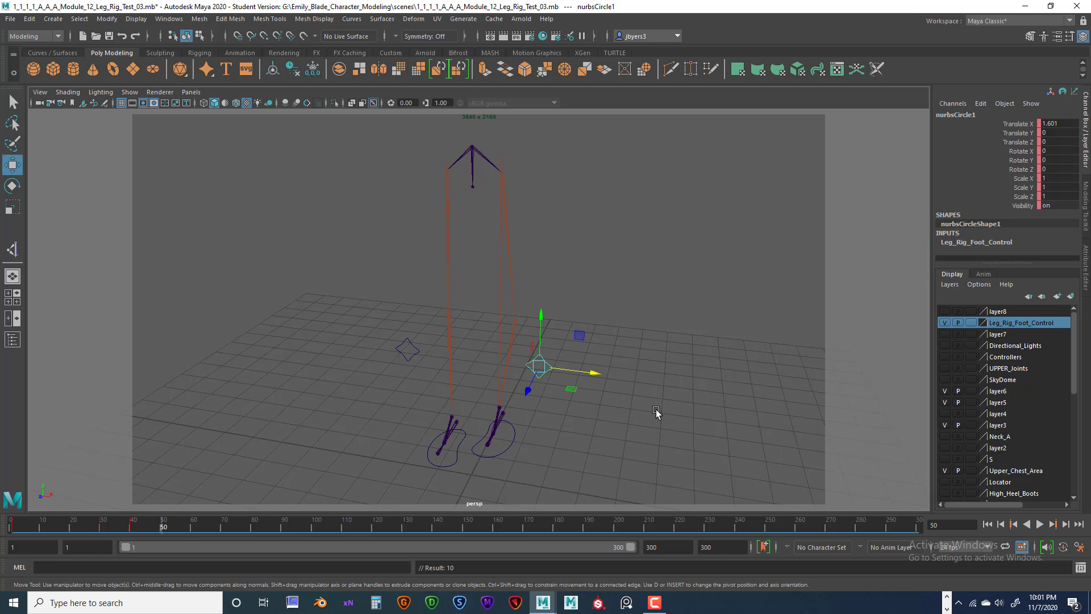
{"action": "left_click_drag", "start_coordinate": [606, 375], "coordinate": [582, 371]}
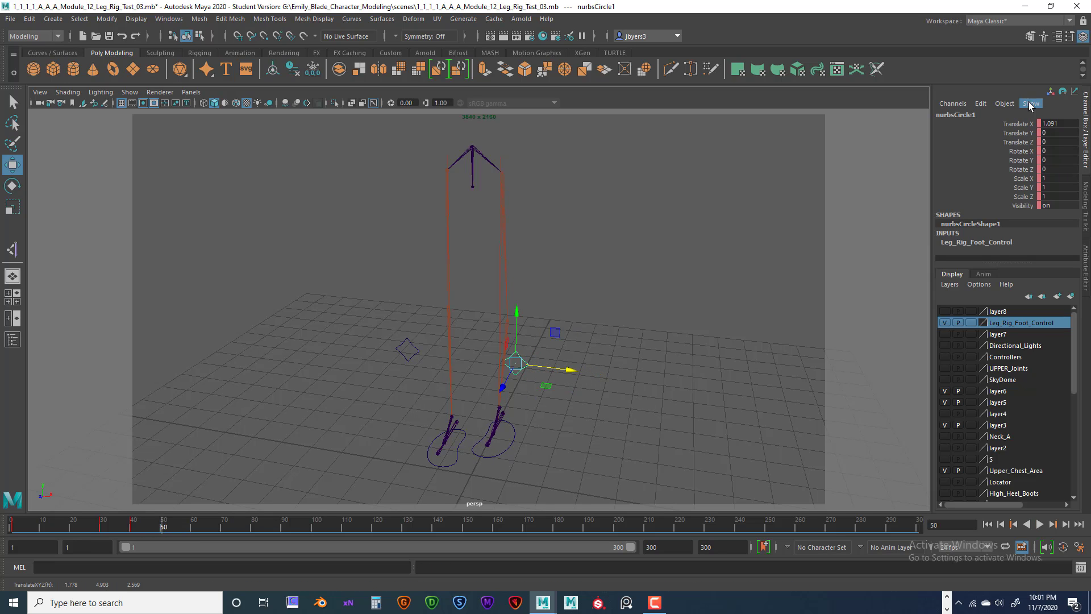
{"action": "double_click", "coordinate": [1059, 123]}
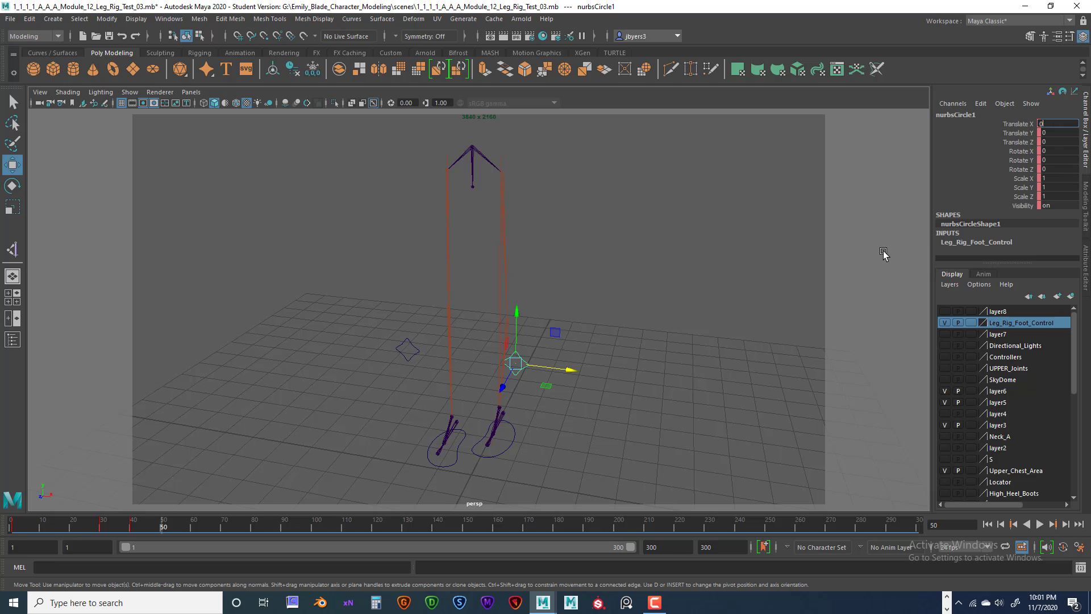
{"action": "key", "text": "Return"}
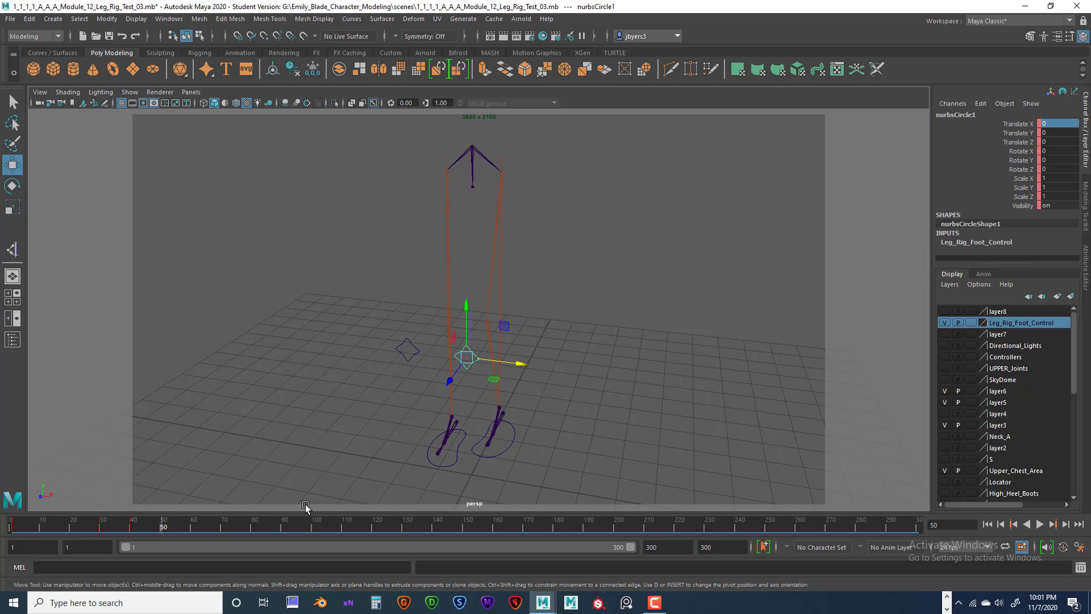
{"action": "key", "text": "alt+v"}
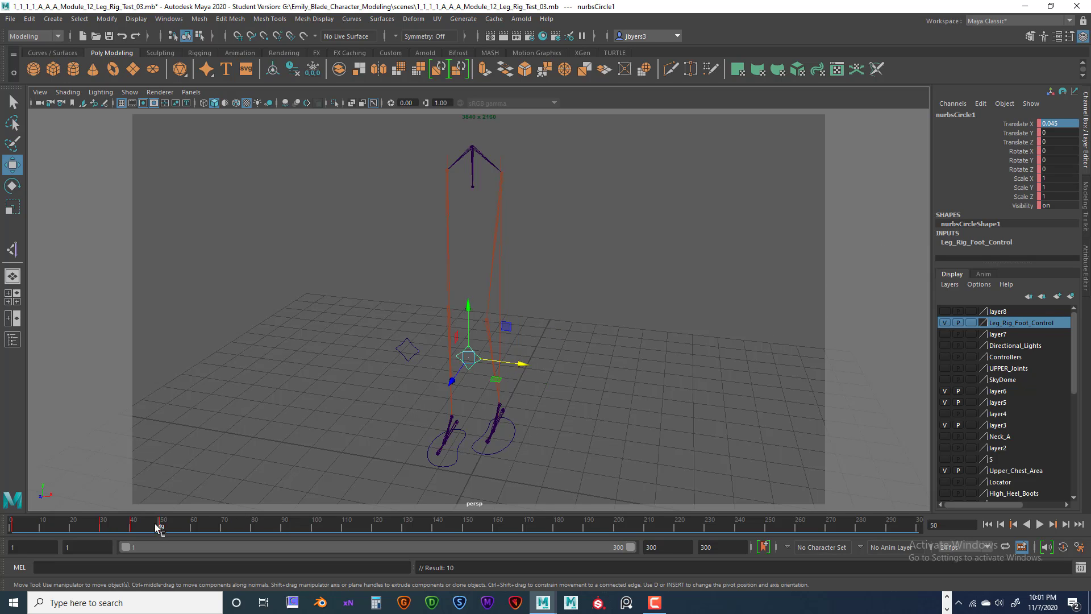
Select the right knee control and set keys on its unmoved position at frames 60 and 80.
{"action": "mouse_move", "coordinate": [58, 527]}
{"action": "left_mouse_down"}
{"action": "mouse_move", "coordinate": [188, 527]}
{"action": "mouse_move", "coordinate": [6, 529]}
{"action": "mouse_move", "coordinate": [211, 531]}
{"action": "mouse_move", "coordinate": [23, 538]}
{"action": "mouse_move", "coordinate": [190, 537]}
{"action": "left_mouse_up"}
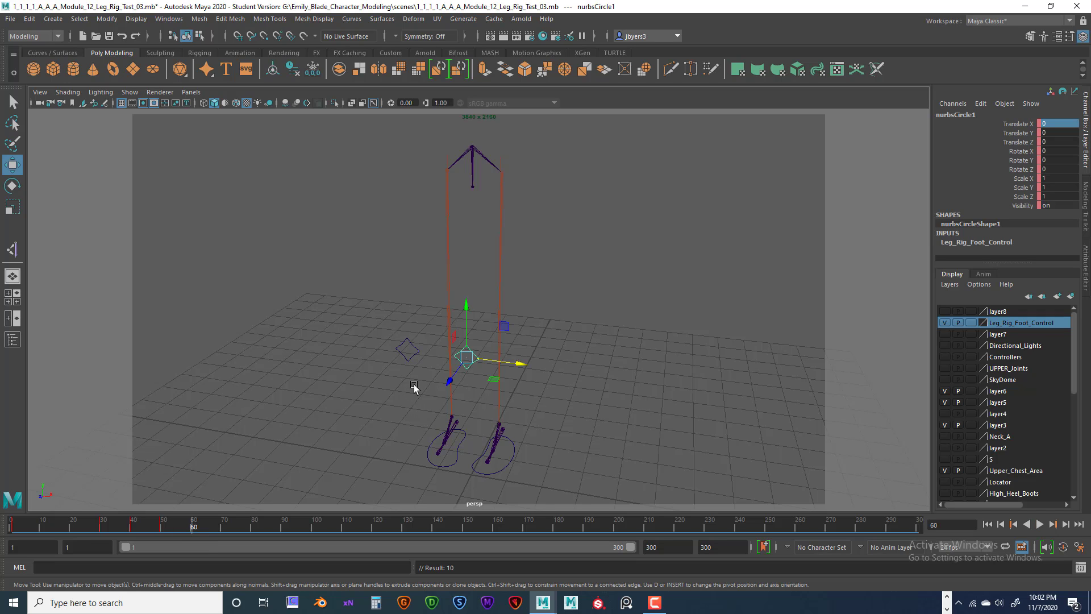
{"action": "left_click", "coordinate": [421, 347]}
{"action": "left_click", "coordinate": [409, 347]}
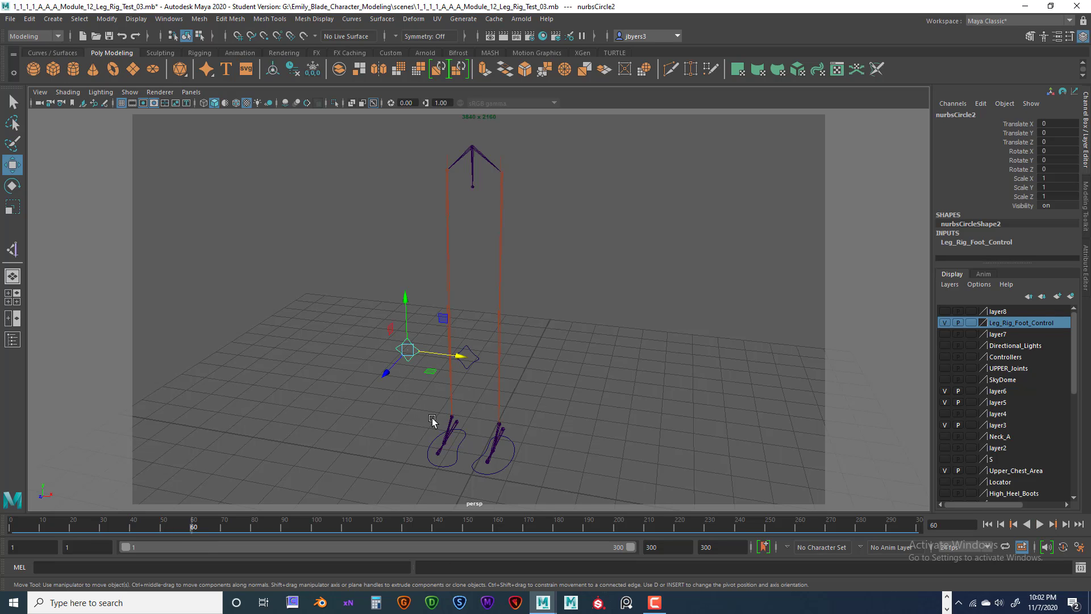
{"action": "key", "text": "s"}
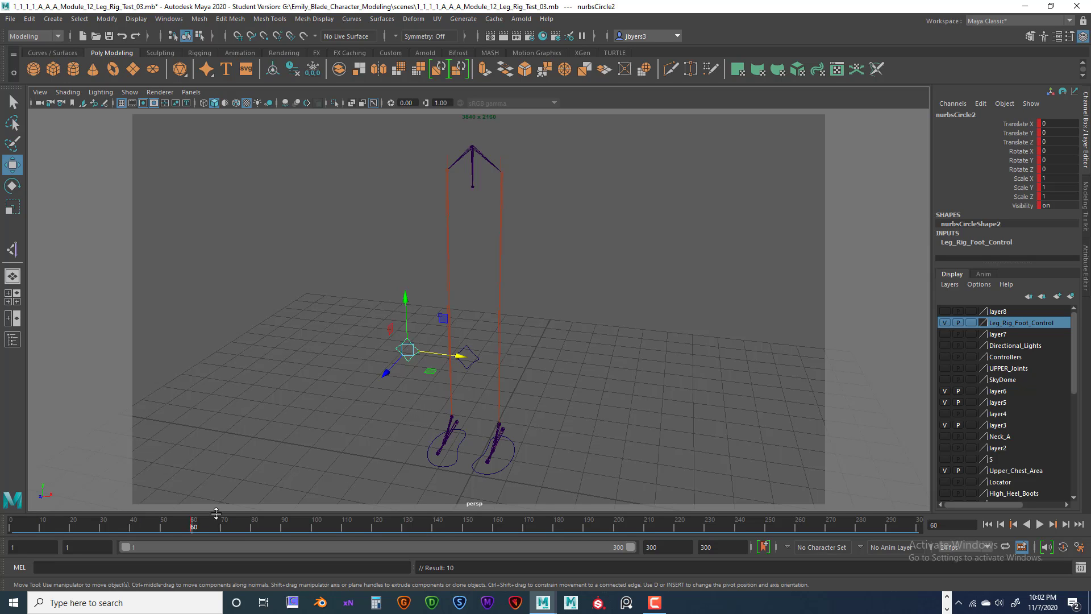
{"action": "key", "text": "alt+v"}
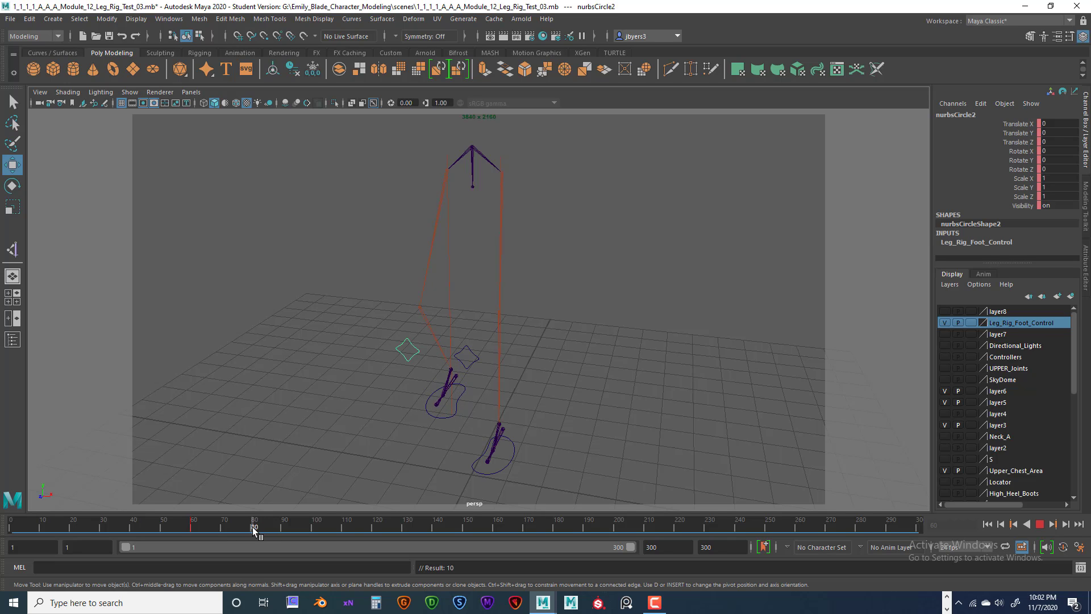
{"action": "key", "text": "alt+v"}
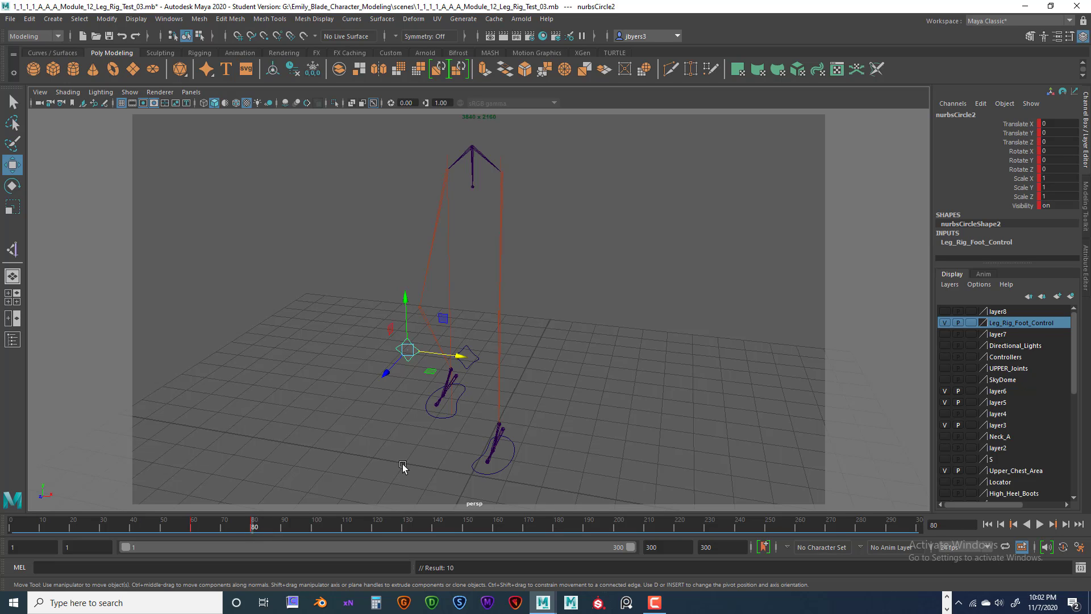
At frame 90, move the right knee control outward to about Translate X -1.485 and set a key.
{"action": "key", "text": "alt+v"}
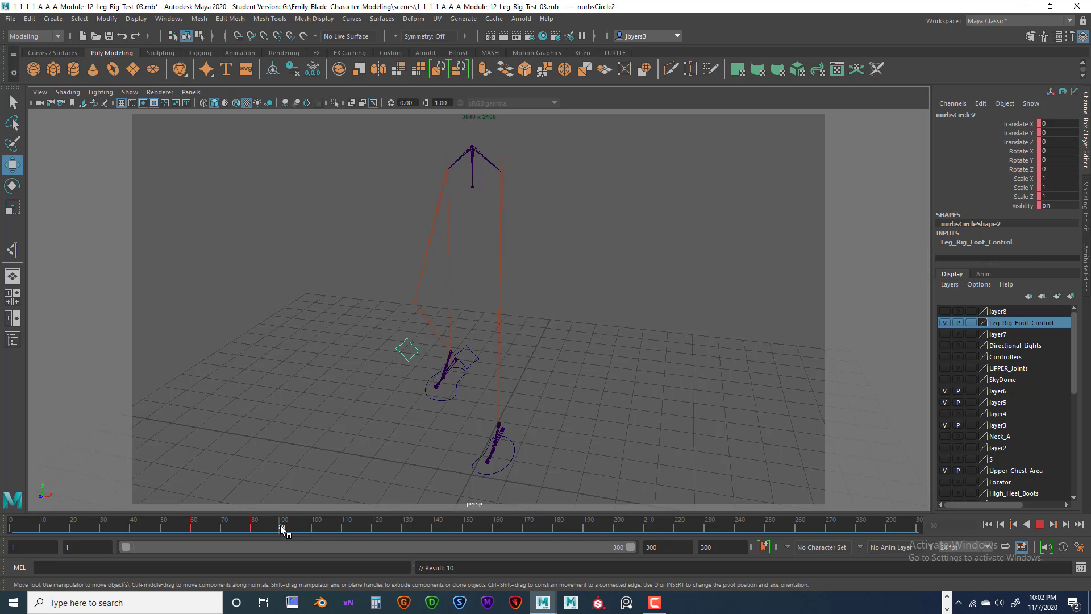
{"action": "left_click", "coordinate": [284, 528]}
{"action": "left_click_drag", "start_coordinate": [452, 356], "coordinate": [390, 358]}
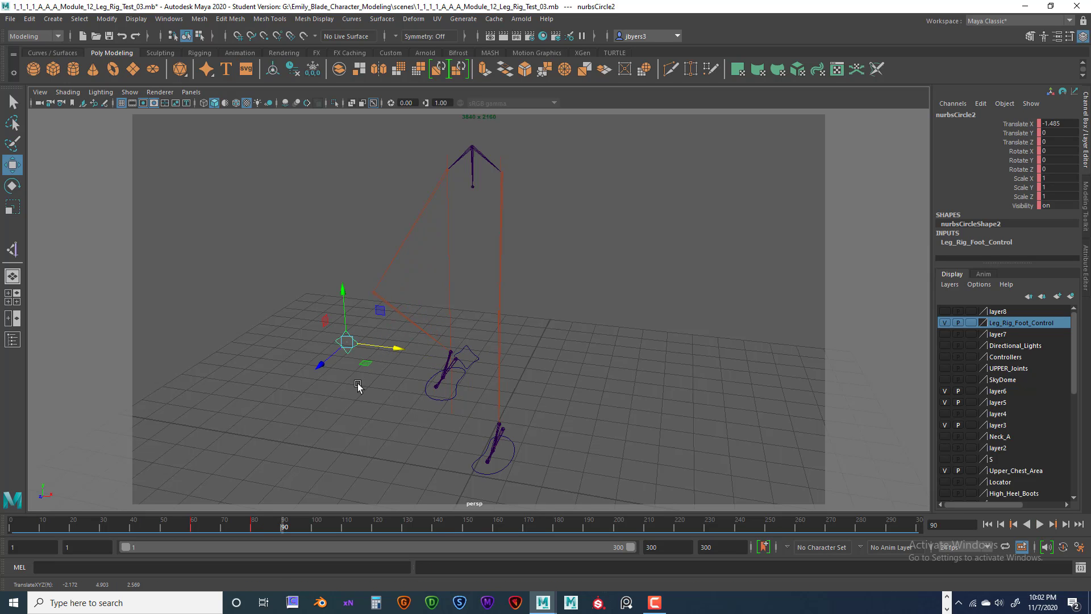
{"action": "key", "text": "s"}
At frame 110, return the right knee control to Translate X 0 and set a key.
{"action": "left_click_drag", "start_coordinate": [283, 529], "coordinate": [346, 522]}
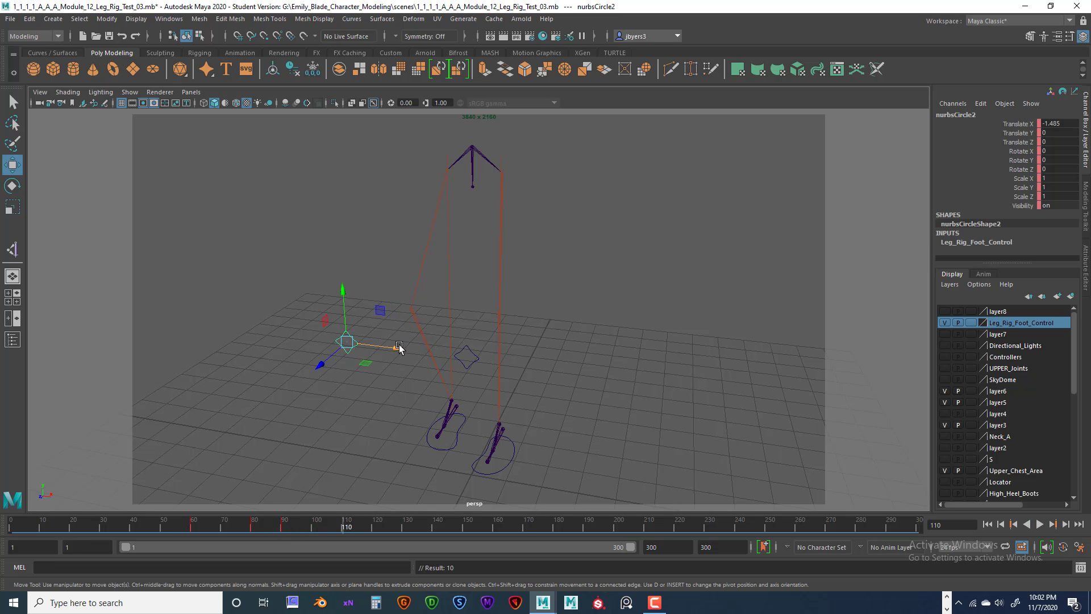
{"action": "left_click_drag", "start_coordinate": [400, 347], "coordinate": [465, 361]}
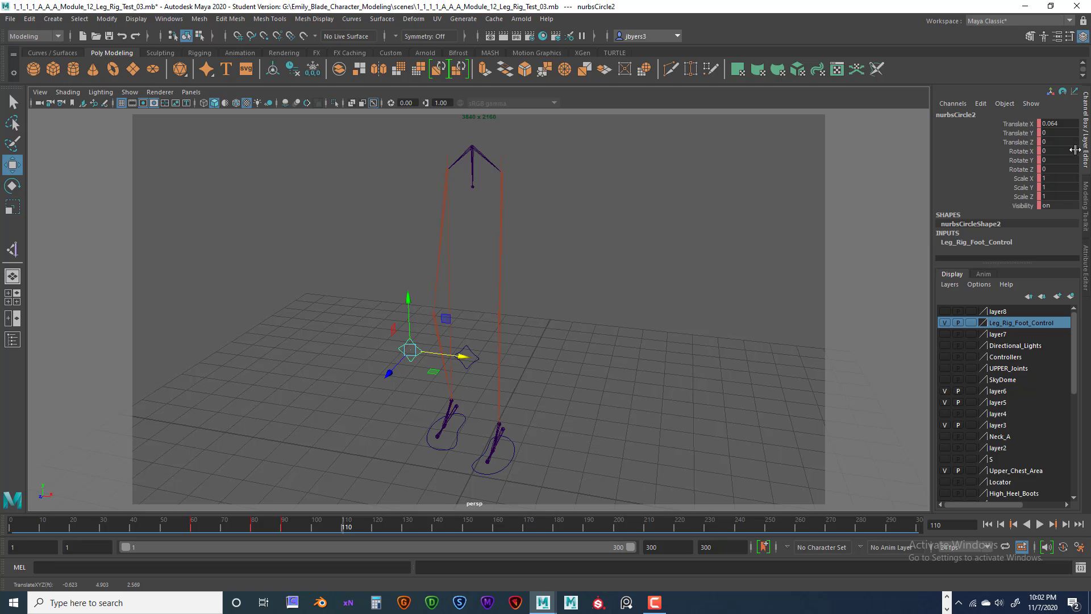
{"action": "left_click", "coordinate": [1063, 123]}
{"action": "type", "text": "0"}
{"action": "key", "text": "Return"}
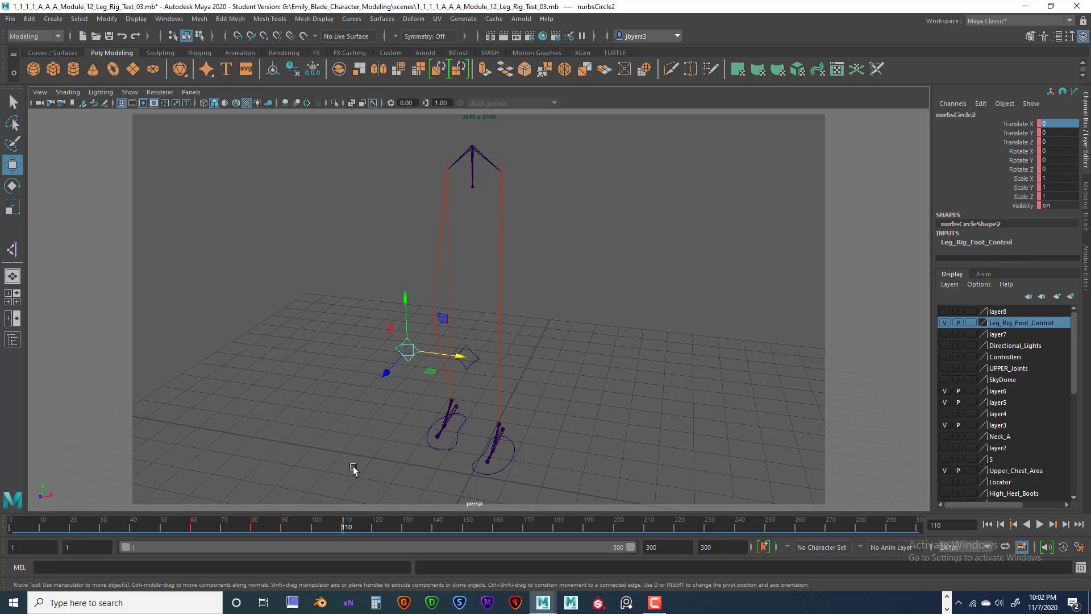
{"action": "key", "text": "alt+v"}
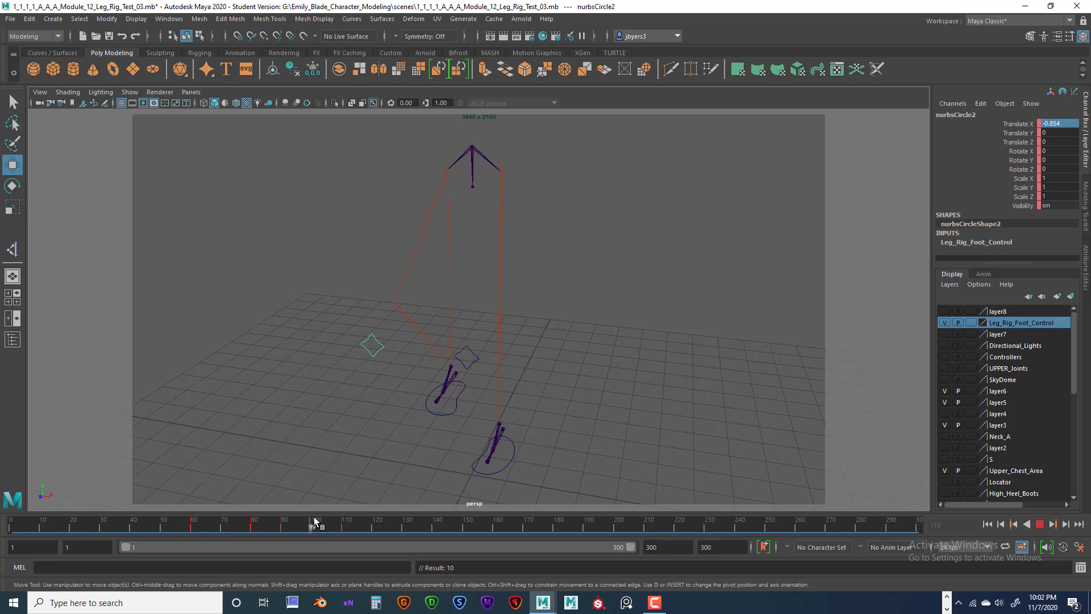
Scrub through the animation from front and angled views to check the knee movement of both legs.
{"action": "left_click", "coordinate": [391, 518]}
{"action": "mouse_move", "coordinate": [432, 375]}
{"action": "left_mouse_down", "text": "alt"}
{"action": "mouse_move", "coordinate": [481, 363]}
{"action": "mouse_move", "coordinate": [470, 358]}
{"action": "mouse_move", "coordinate": [449, 381]}
{"action": "left_mouse_up", "text": "alt"}
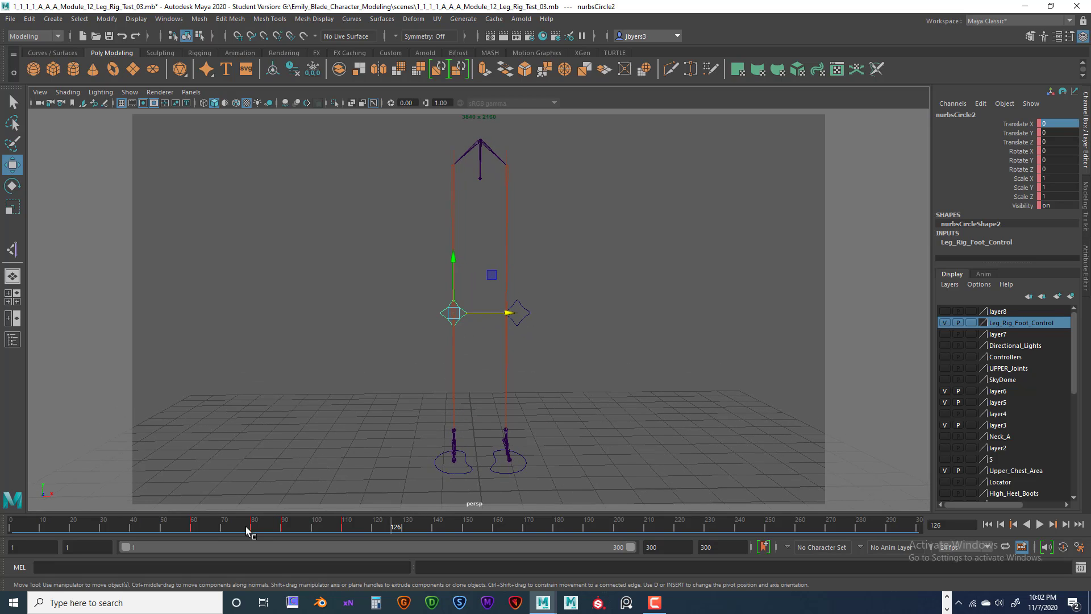
{"action": "left_click_drag", "start_coordinate": [146, 512], "coordinate": [342, 489]}
{"action": "left_click_drag", "start_coordinate": [595, 401], "coordinate": [498, 405], "text": "alt"}
{"action": "key", "text": "alt+v"}
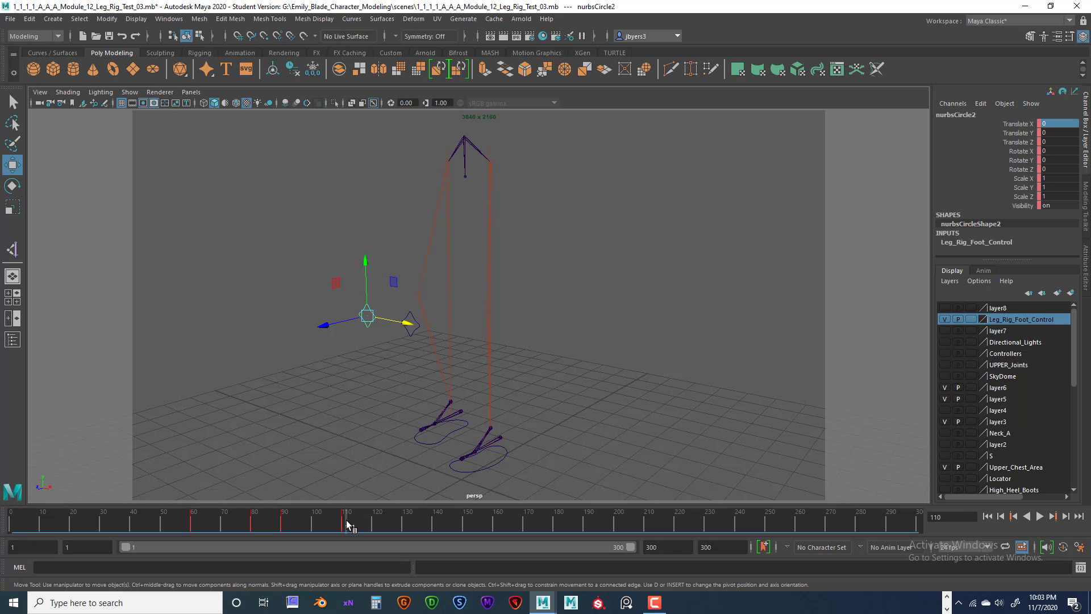
Select the left foot control at frame 120 and set a key with its Foot Roll at 0.
{"action": "left_click", "coordinate": [375, 518]}
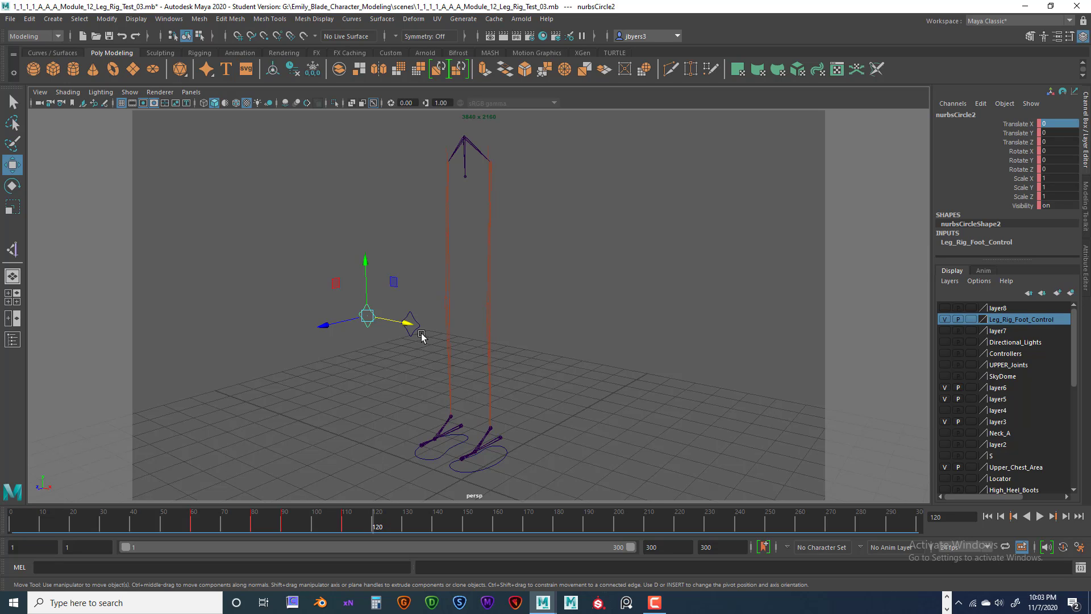
{"action": "left_click", "coordinate": [412, 312]}
{"action": "left_click", "coordinate": [412, 314]}
{"action": "scroll", "coordinate": [508, 370], "scroll_direction": "up", "scroll_amount": 4}
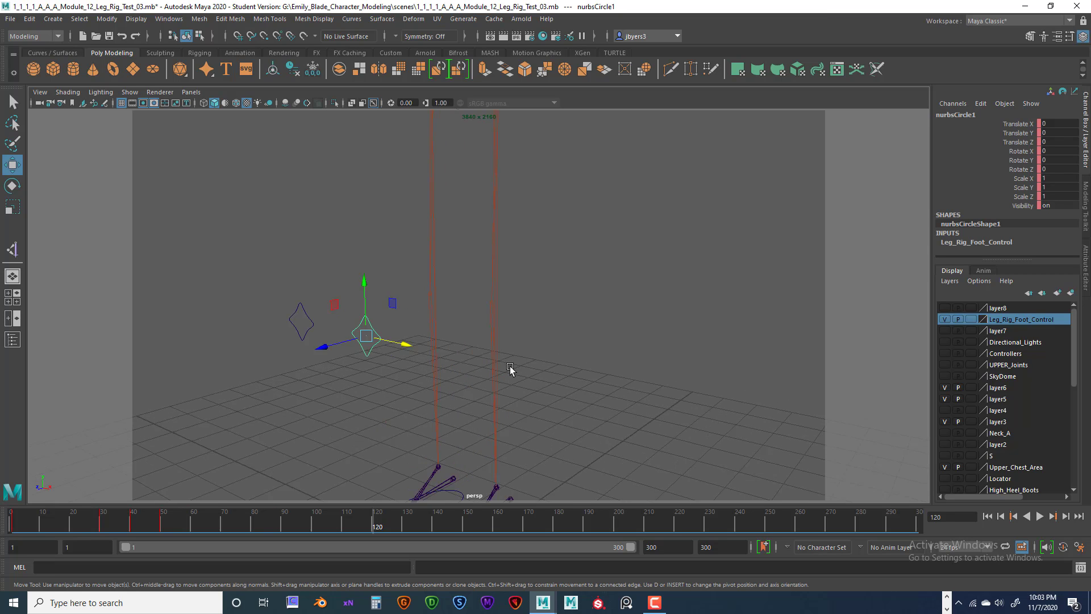
{"action": "scroll", "coordinate": [509, 368], "scroll_direction": "down", "scroll_amount": 3}
{"action": "middle_click_drag", "start_coordinate": [512, 357], "coordinate": [447, 227], "text": "alt"}
{"action": "scroll", "coordinate": [468, 306], "scroll_direction": "down", "scroll_amount": 4}
{"action": "scroll", "coordinate": [449, 356], "scroll_direction": "up", "scroll_amount": 4}
{"action": "left_click", "coordinate": [446, 352]}
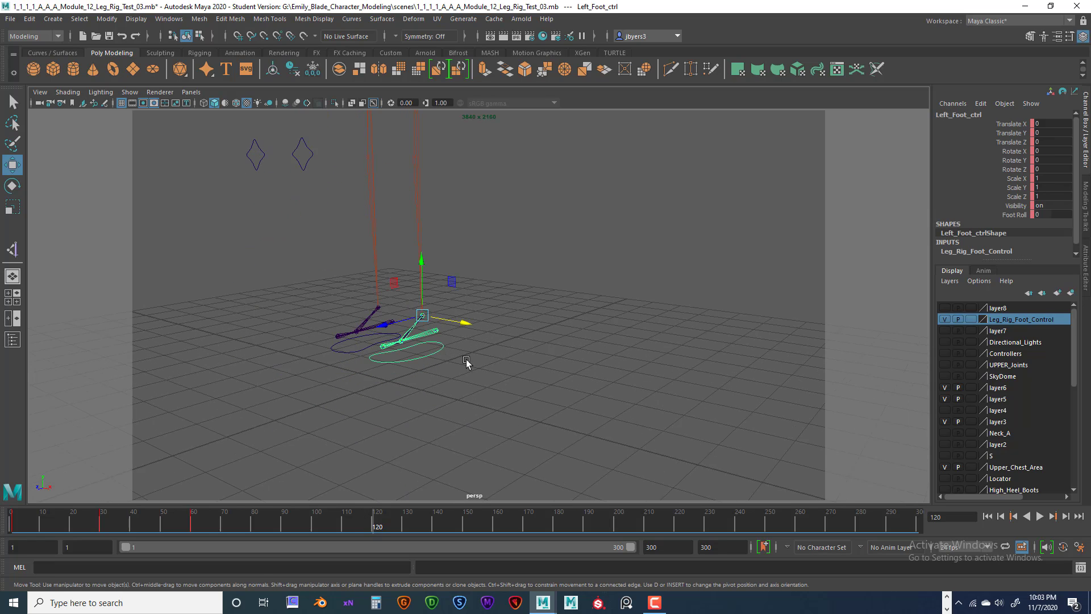
{"action": "left_click", "coordinate": [1018, 214]}
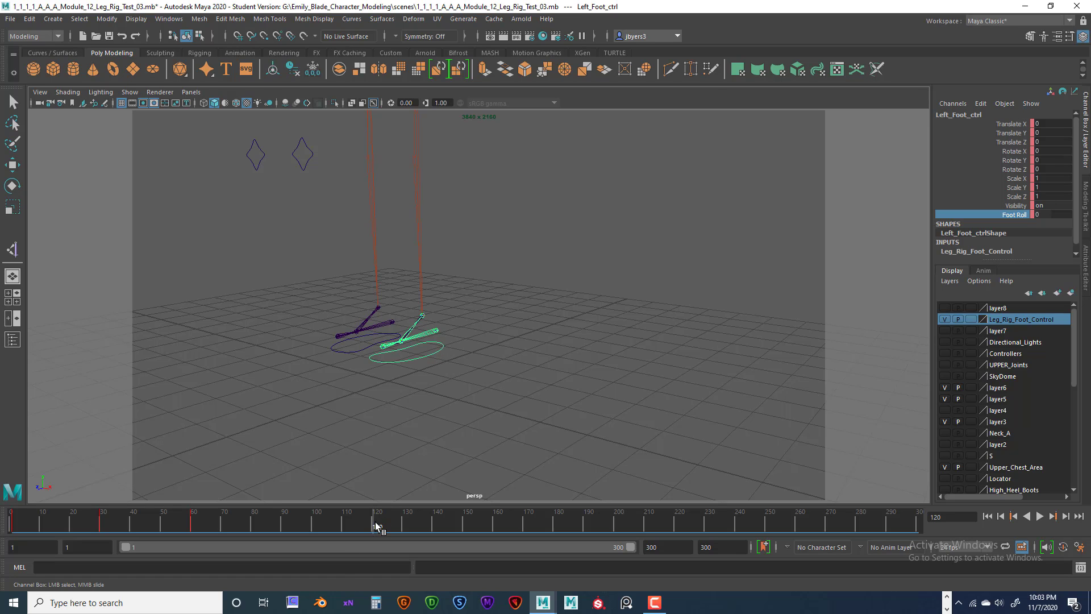
{"action": "key", "text": "s"}
At frame 140, set the left foot control's Foot Roll to 10 and key it.
{"action": "key", "text": "alt+v"}
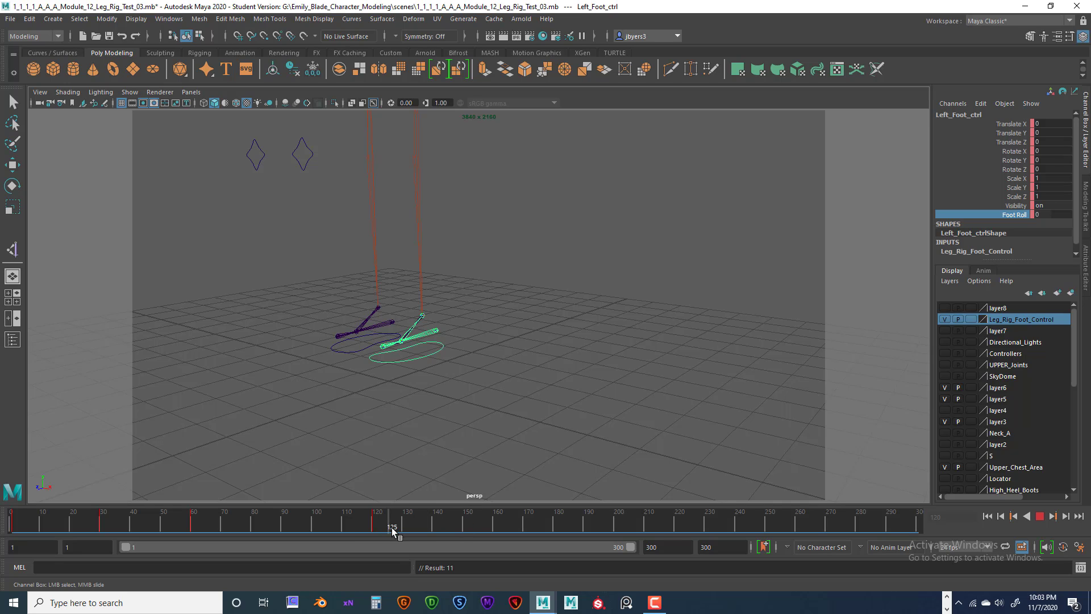
{"action": "mouse_move", "coordinate": [392, 531]}
{"action": "left_mouse_down"}
{"action": "mouse_move", "coordinate": [434, 530]}
{"action": "mouse_move", "coordinate": [379, 531]}
{"action": "mouse_move", "coordinate": [396, 532]}
{"action": "left_mouse_up"}
{"action": "left_click_drag", "start_coordinate": [433, 523], "coordinate": [435, 523]}
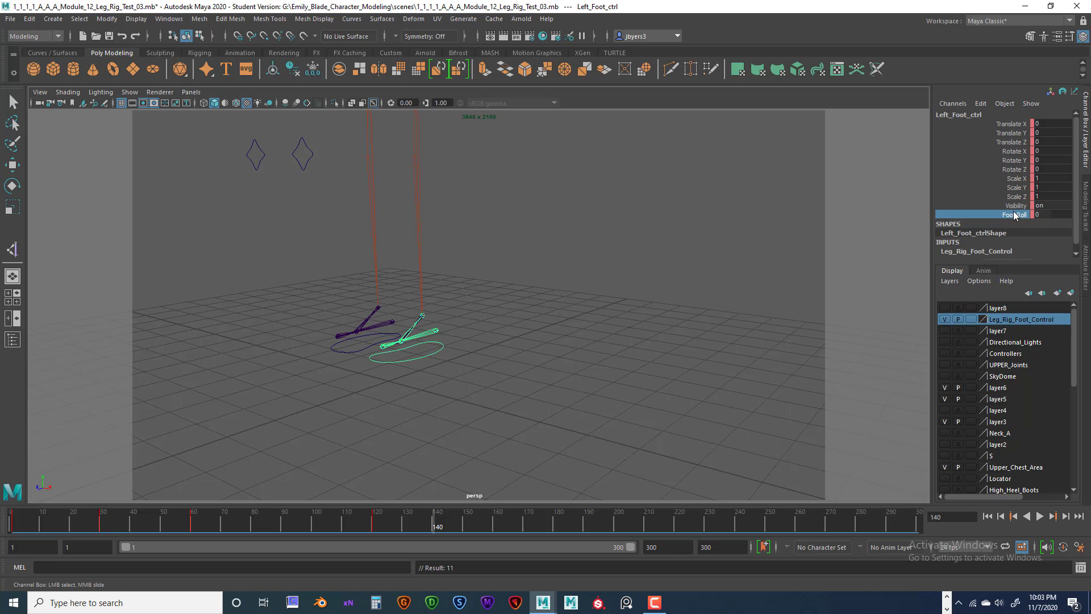
{"action": "middle_click_drag", "start_coordinate": [671, 305], "coordinate": [734, 313]}
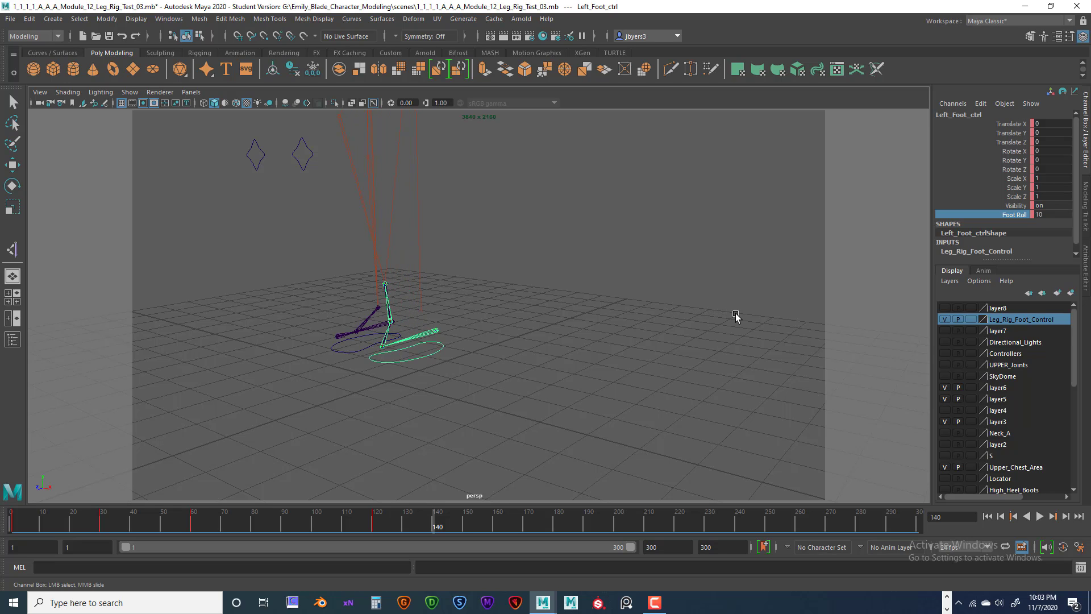
{"action": "key", "text": "s"}
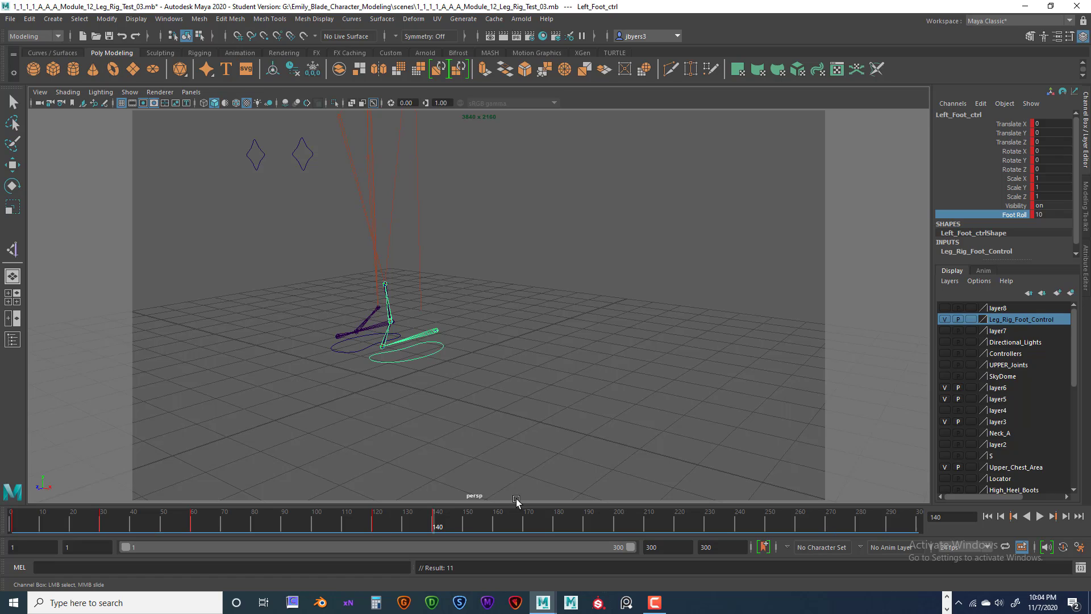
At frame 160, set the left foot control's Foot Roll to -10 and key it.
{"action": "key", "text": "alt+v"}
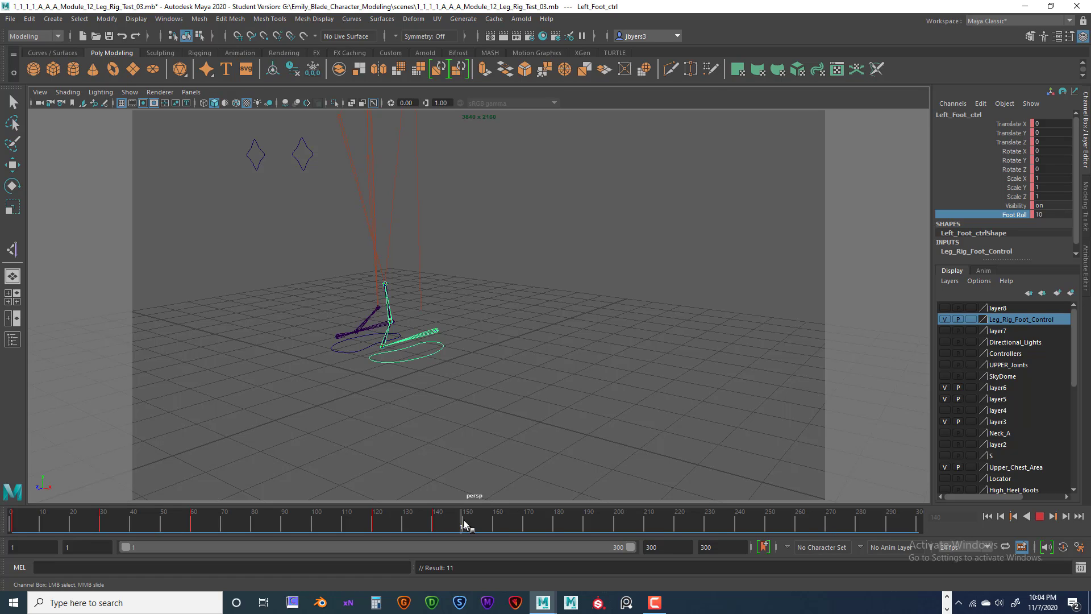
{"action": "key", "text": "alt+v"}
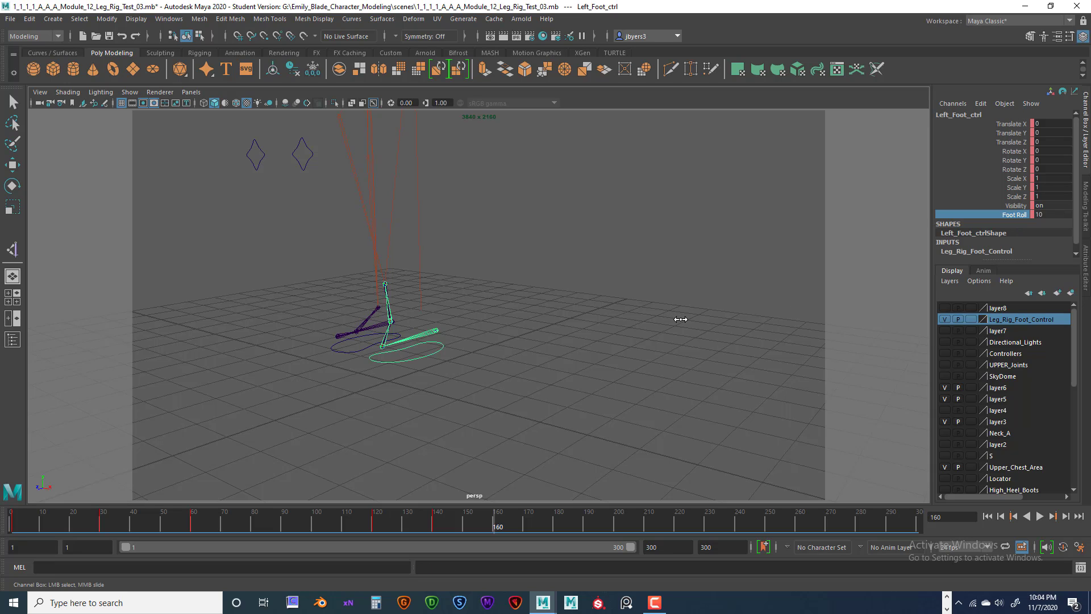
{"action": "middle_click_drag", "start_coordinate": [728, 336], "coordinate": [547, 336]}
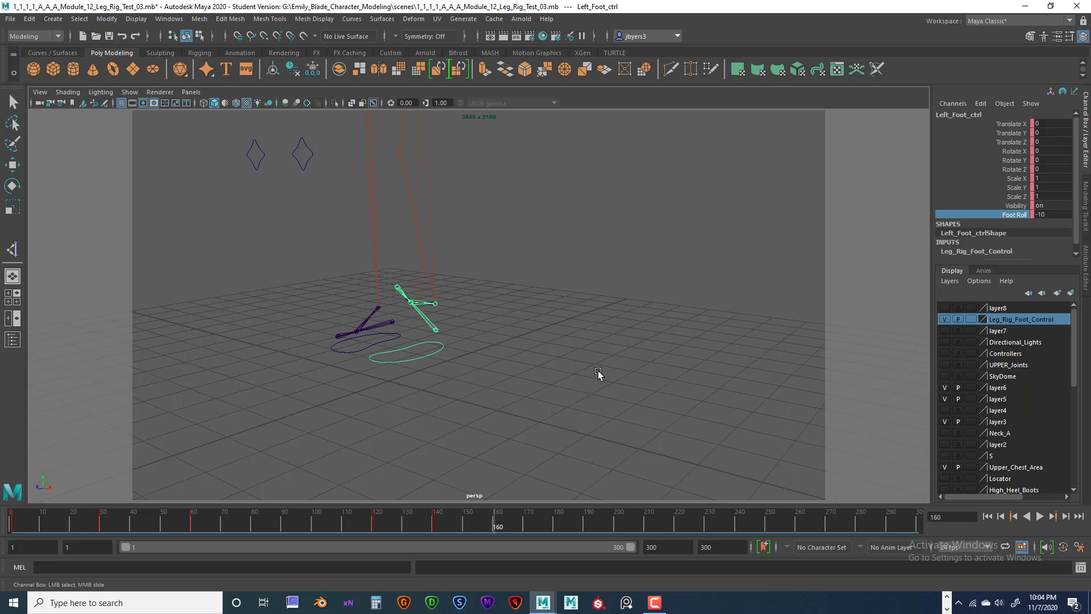
{"action": "key", "text": "s"}
Key the left foot control's Foot Roll at 0 on frame 180 and scrub through the timeline to check the foot roll.
{"action": "left_click_drag", "start_coordinate": [490, 516], "coordinate": [554, 522]}
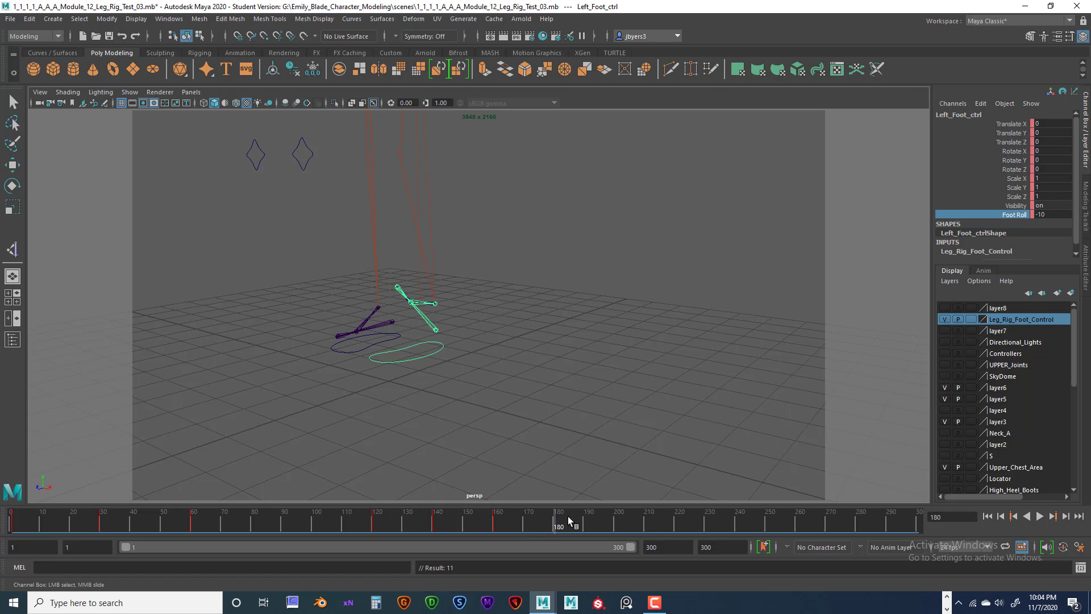
{"action": "left_click", "coordinate": [1043, 214]}
{"action": "type", "text": "0"}
{"action": "key", "text": "Return"}
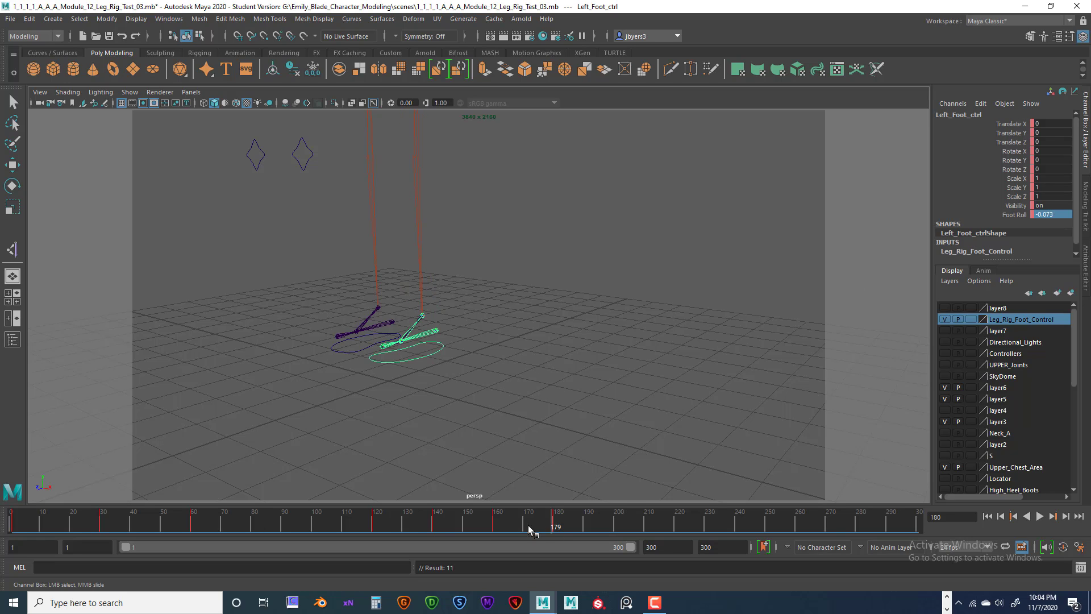
{"action": "left_click_drag", "start_coordinate": [528, 525], "coordinate": [349, 528]}
{"action": "left_click_drag", "start_coordinate": [387, 524], "coordinate": [554, 516]}
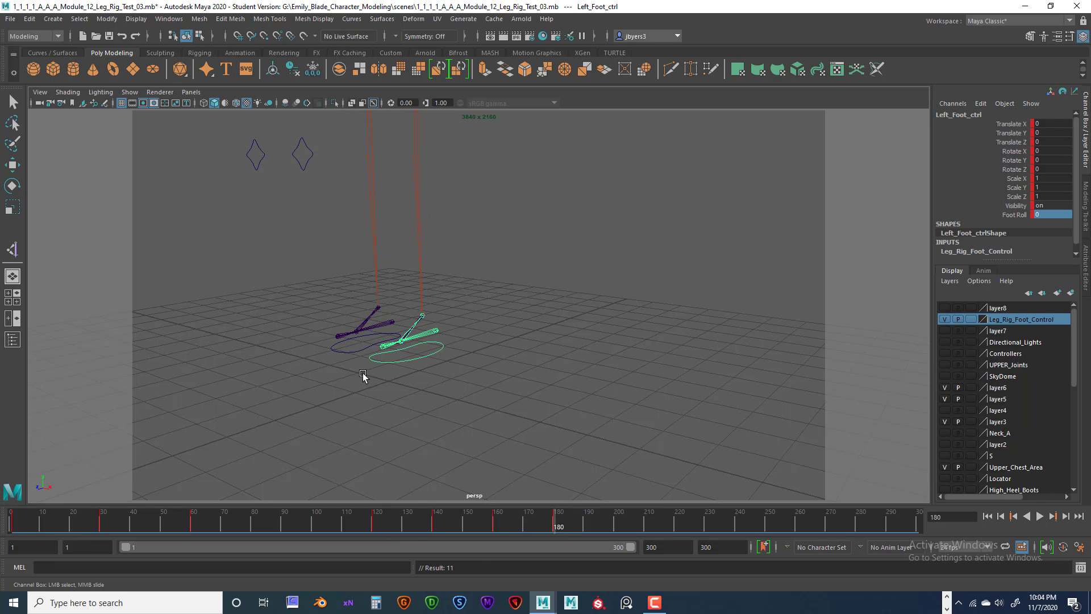
Select the right foot control and set a key on its resting pose at frame 180.
{"action": "left_click", "coordinate": [357, 354]}
{"action": "key", "text": "w"}
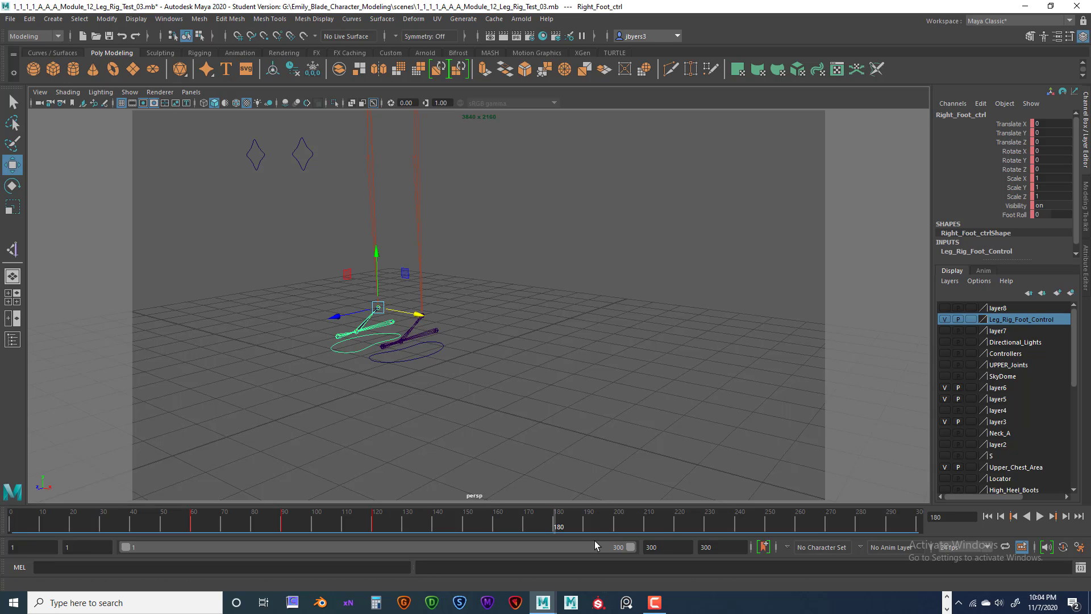
{"action": "key", "text": "s"}
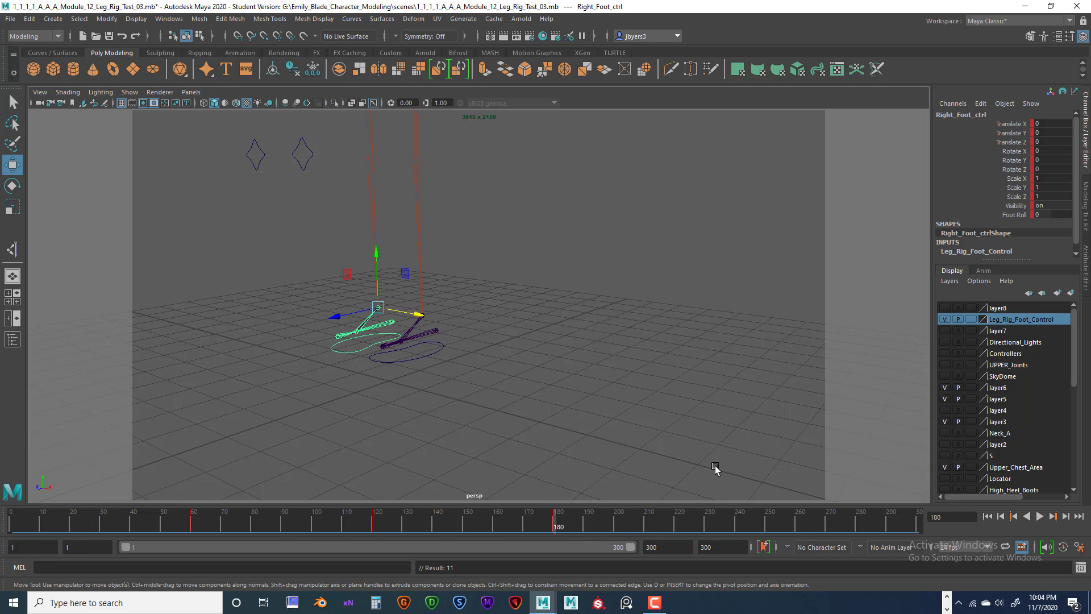
At frame 200, set the right foot control's Foot Roll to 10 and key it.
{"action": "left_click_drag", "start_coordinate": [557, 526], "coordinate": [602, 526]}
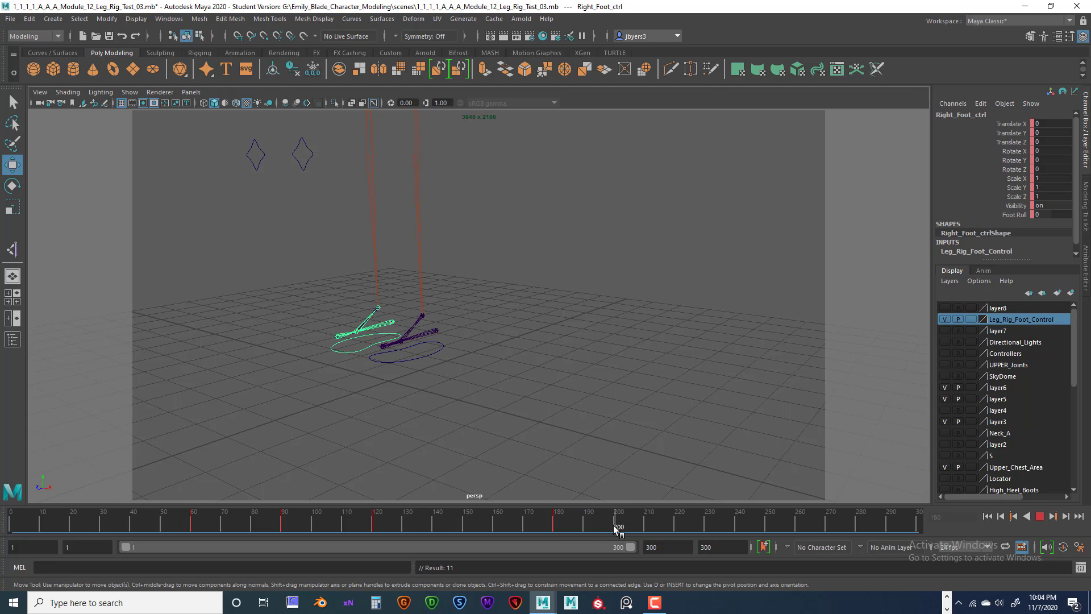
{"action": "left_click_drag", "start_coordinate": [615, 527], "coordinate": [619, 527]}
{"action": "left_click", "coordinate": [1007, 216]}
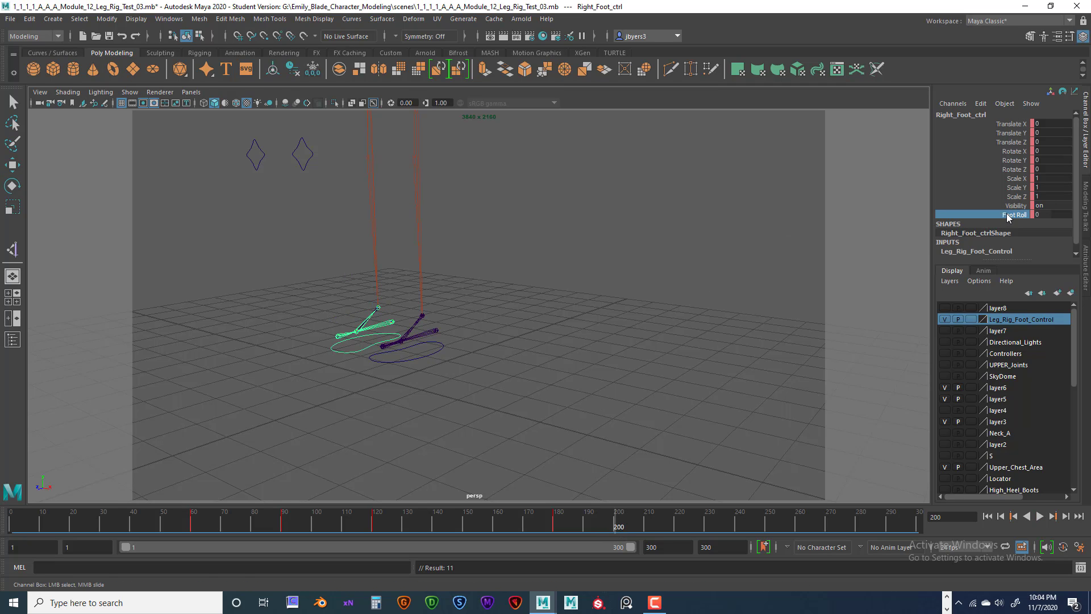
{"action": "left_click", "coordinate": [492, 335]}
{"action": "key", "text": "w"}
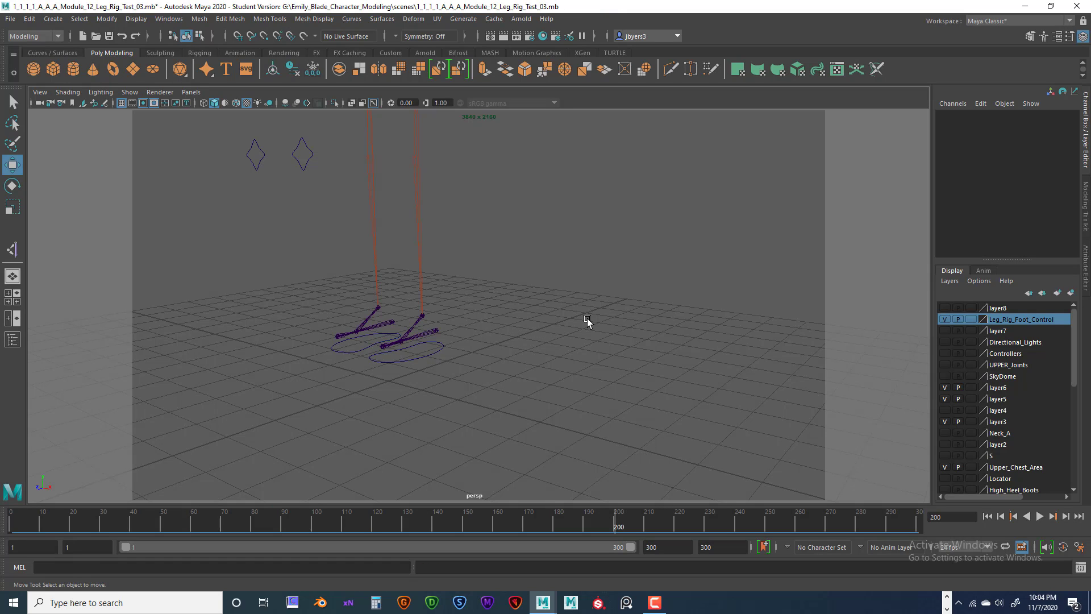
{"action": "left_click", "coordinate": [359, 346]}
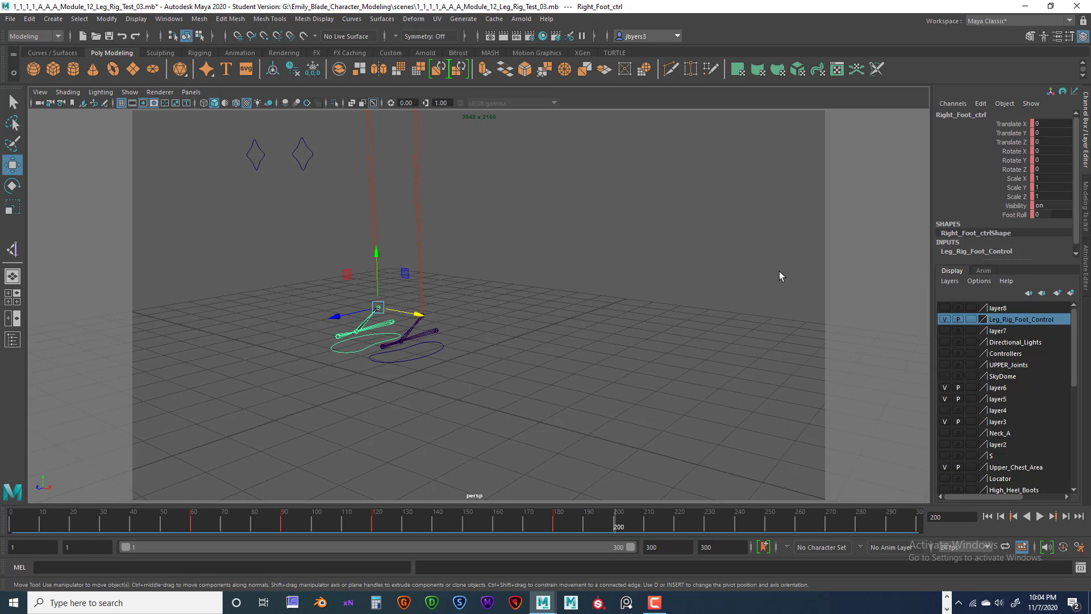
{"action": "left_click", "coordinate": [996, 216]}
{"action": "middle_click_drag", "start_coordinate": [587, 318], "coordinate": [663, 314]}
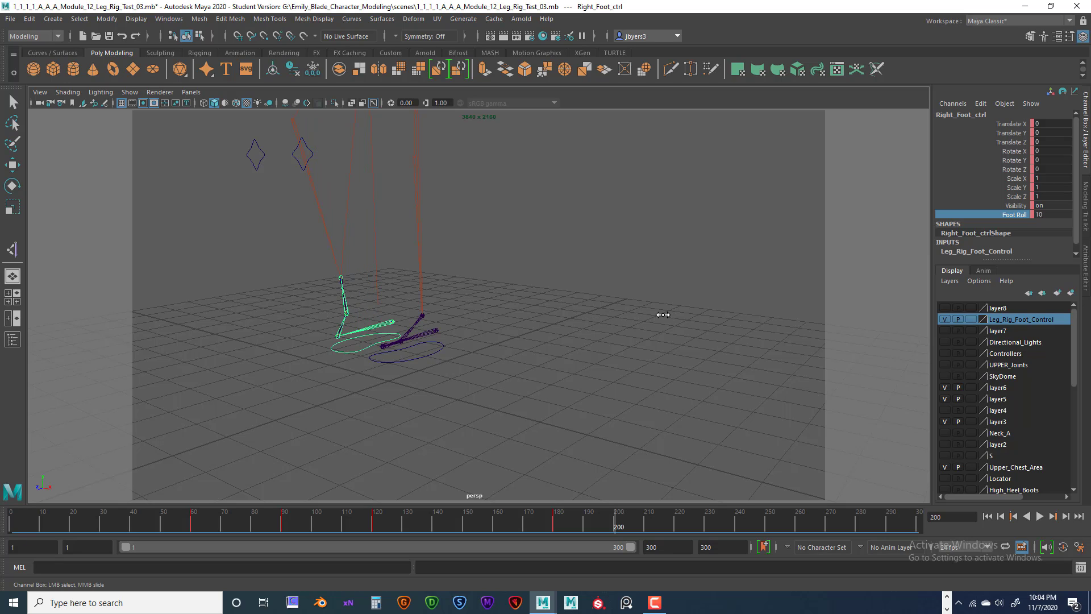
At frame 220, set the right foot control's Foot Roll to -10 and key it.
{"action": "left_click_drag", "start_coordinate": [619, 523], "coordinate": [674, 517]}
{"action": "middle_click_drag", "start_coordinate": [641, 338], "coordinate": [506, 343]}
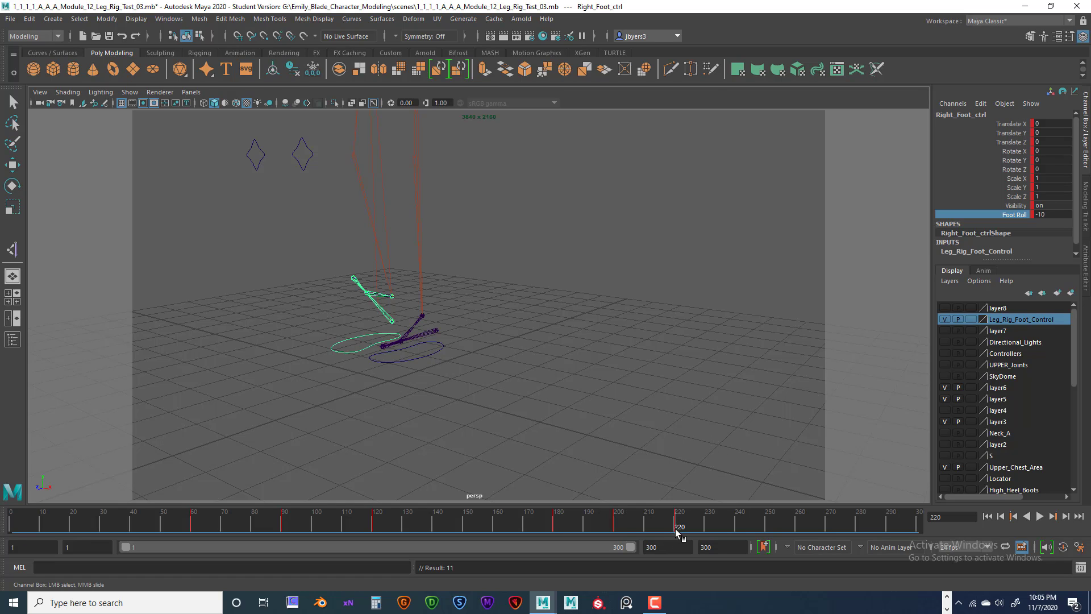
{"action": "key", "text": "s"}
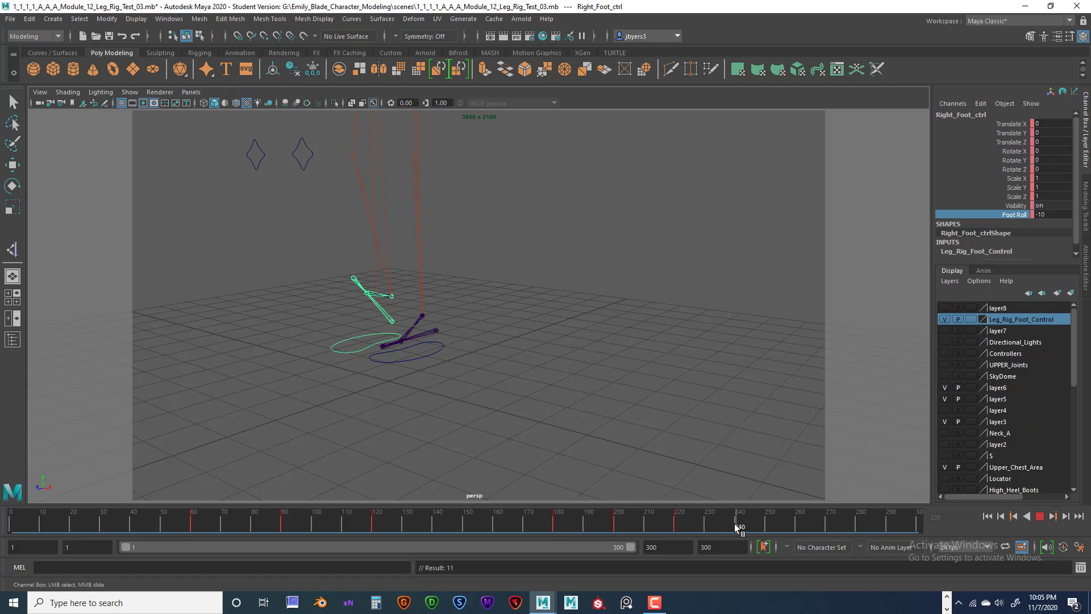
At frame 240, return the right foot control's Foot Roll to 0 and key it.
{"action": "left_click_drag", "start_coordinate": [735, 527], "coordinate": [735, 528]}
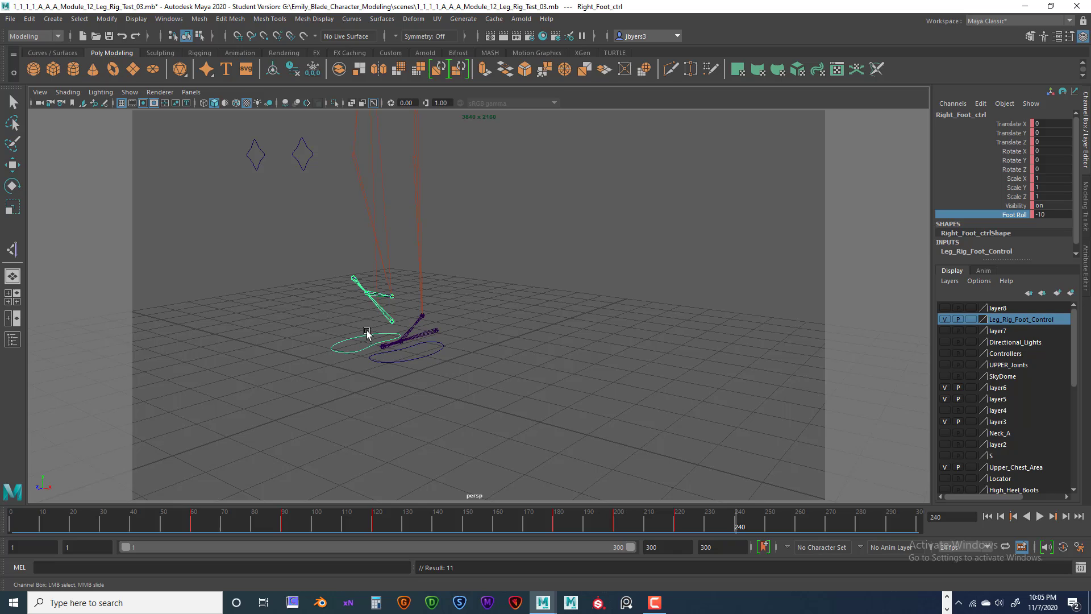
{"action": "left_click", "coordinate": [1042, 213]}
{"action": "type", "text": "0"}
{"action": "key", "text": "Return"}
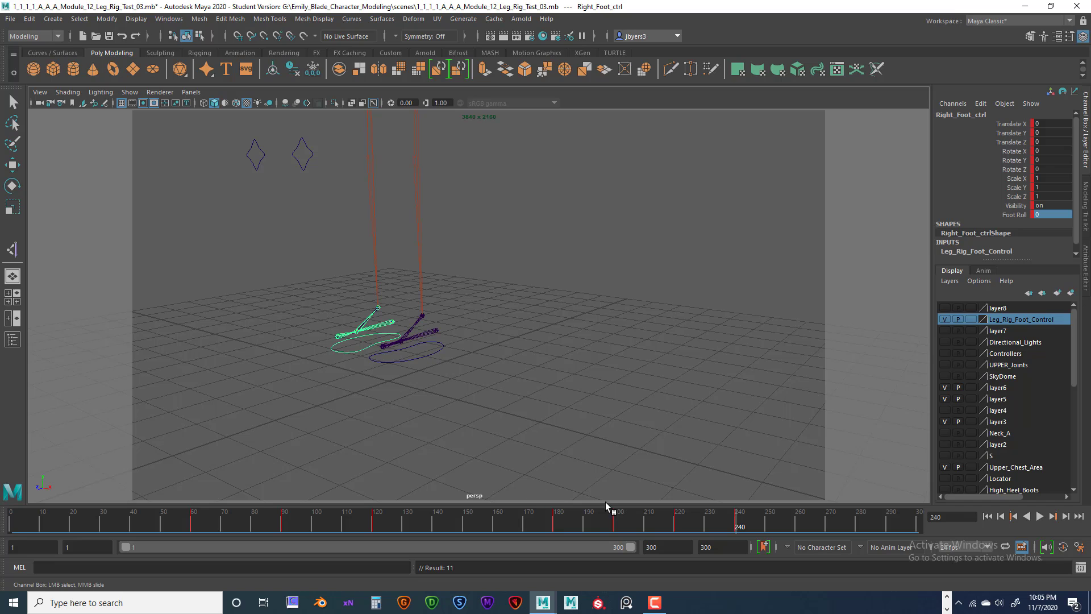
Select the hip joint at the top of the legs and key its standing position at frame 240.
{"action": "mouse_move", "coordinate": [748, 527]}
{"action": "left_mouse_down"}
{"action": "mouse_move", "coordinate": [801, 517]}
{"action": "mouse_move", "coordinate": [266, 538]}
{"action": "mouse_move", "coordinate": [401, 529]}
{"action": "mouse_move", "coordinate": [563, 547]}
{"action": "mouse_move", "coordinate": [765, 523]}
{"action": "mouse_move", "coordinate": [739, 528]}
{"action": "left_mouse_up"}
{"action": "middle_click_drag", "start_coordinate": [585, 365], "coordinate": [505, 394], "text": "alt"}
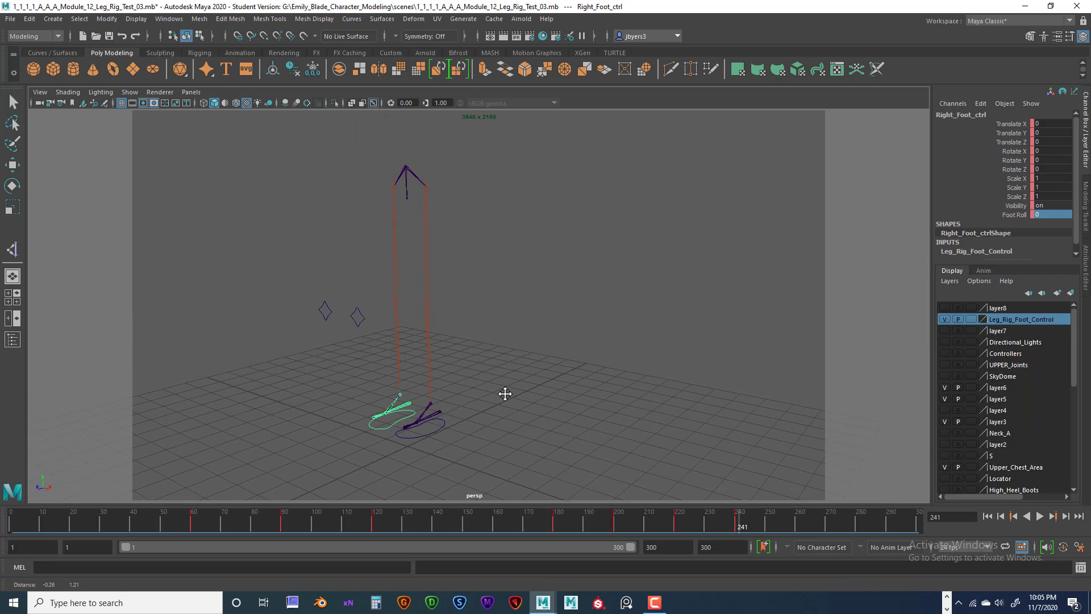
{"action": "left_click", "coordinate": [406, 168]}
{"action": "key", "text": "w"}
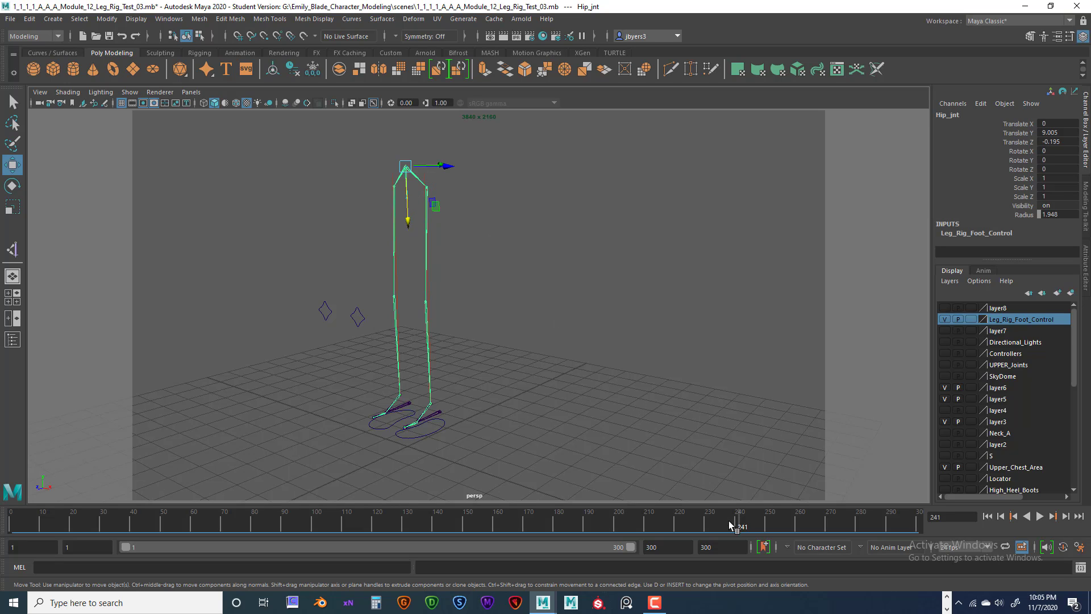
{"action": "key", "text": "alt+v"}
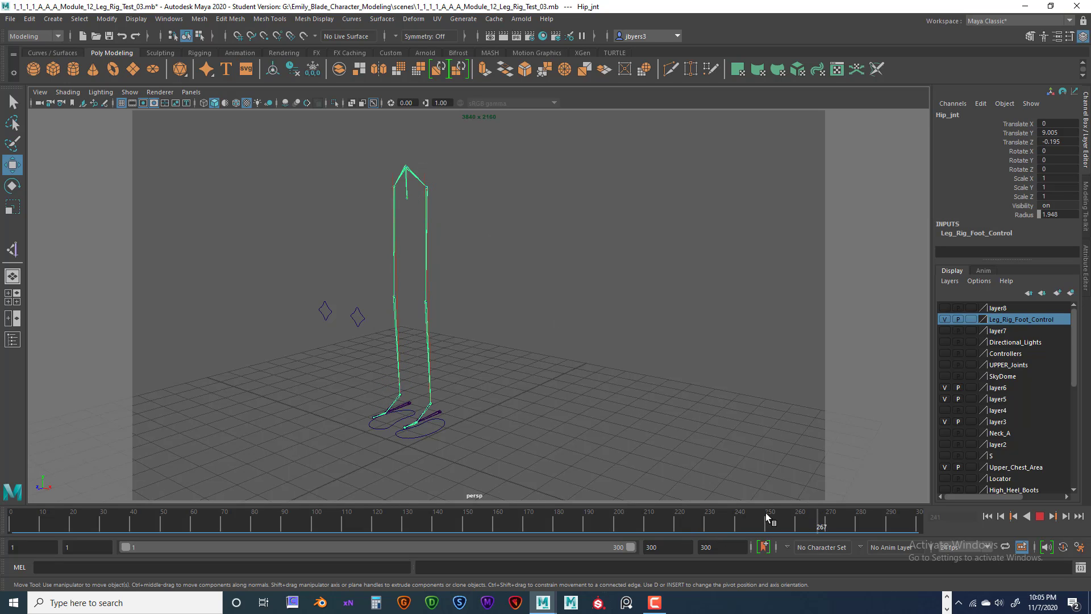
{"action": "mouse_move", "coordinate": [765, 513]}
{"action": "left_mouse_down"}
{"action": "mouse_move", "coordinate": [521, 537]}
{"action": "mouse_move", "coordinate": [770, 516]}
{"action": "mouse_move", "coordinate": [689, 534]}
{"action": "mouse_move", "coordinate": [737, 526]}
{"action": "left_mouse_up"}
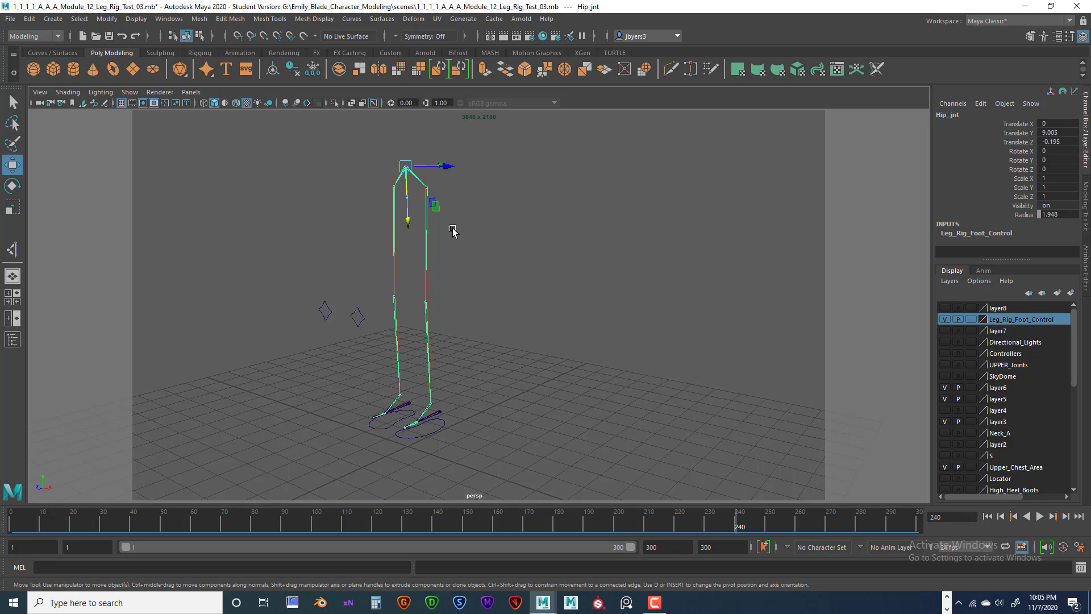
{"action": "key", "text": "s"}
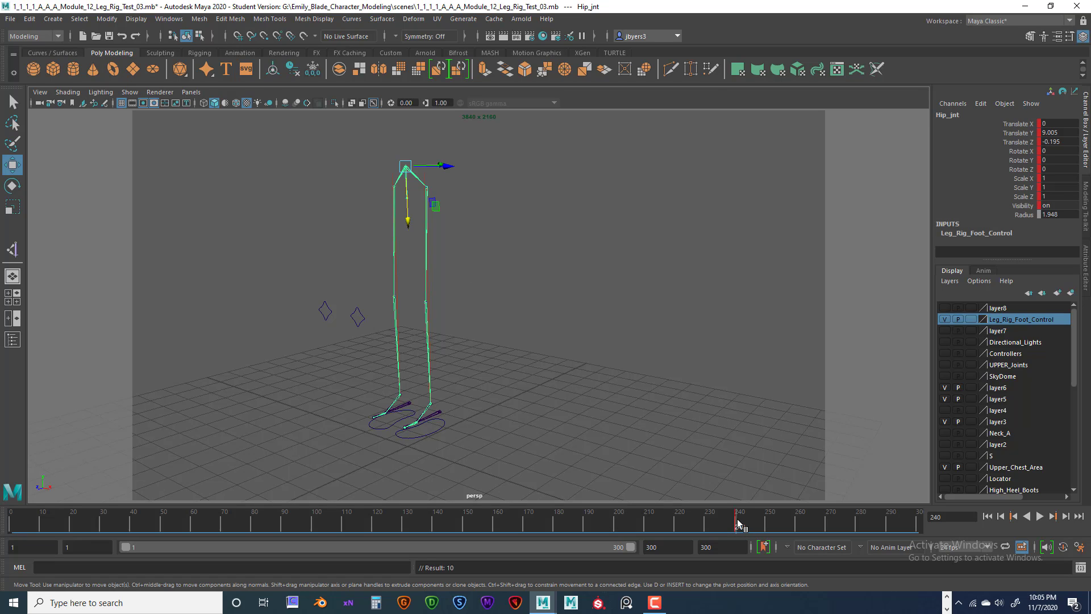
At frame 270, lower the hip joint into a squat at about Translate Y 7.436 and set a key.
{"action": "key", "text": "alt+v"}
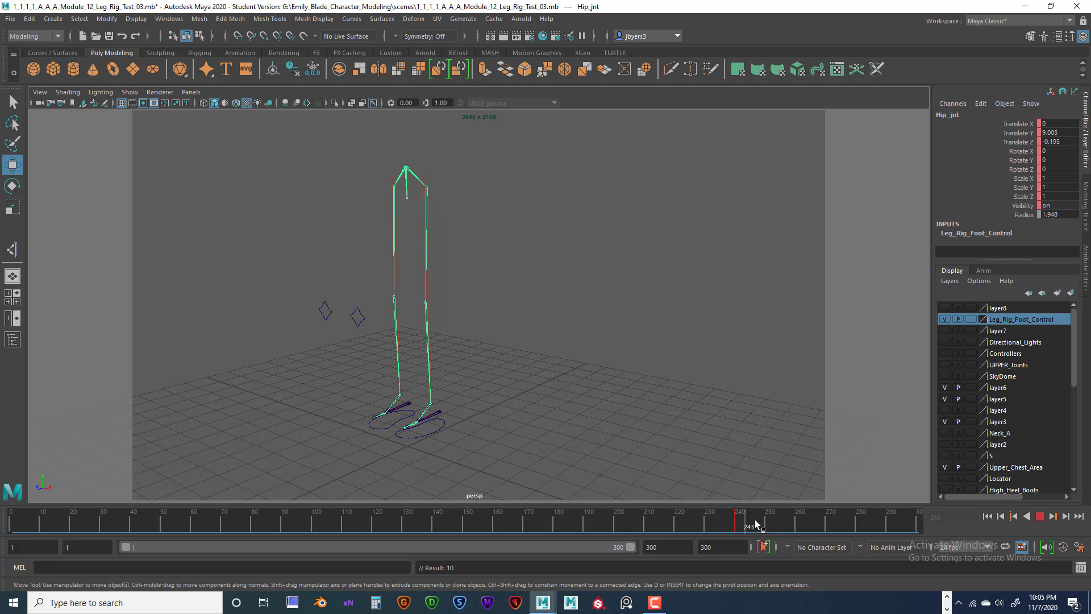
{"action": "left_click", "coordinate": [826, 526]}
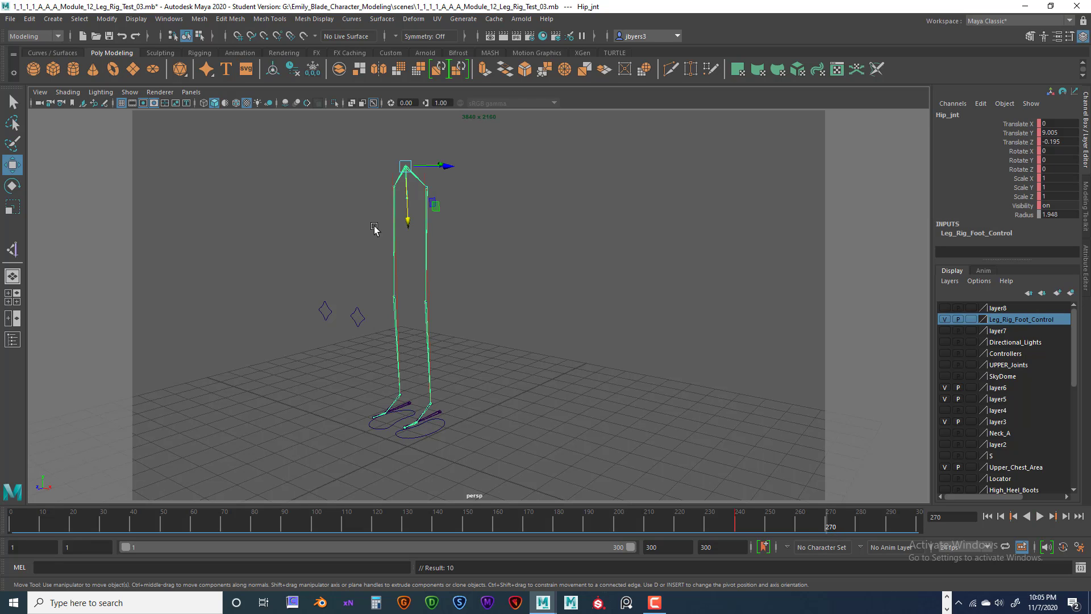
{"action": "left_click_drag", "start_coordinate": [410, 221], "coordinate": [414, 274]}
{"action": "key", "text": "s"}
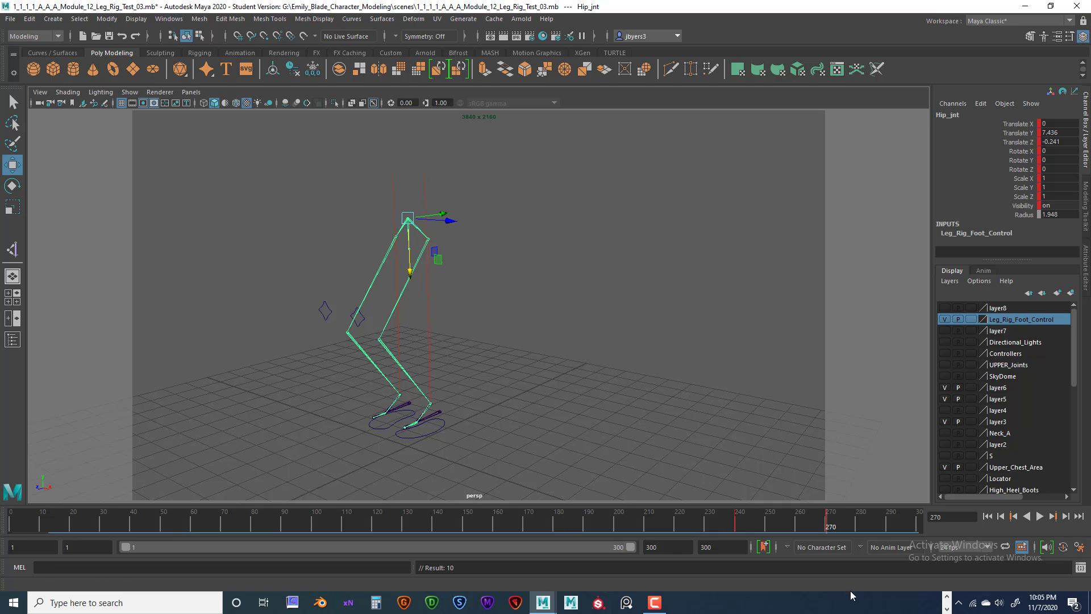
At frame 300, raise the hip joint back to a standing pose at about Translate Y 8.998 and set a key.
{"action": "left_click_drag", "start_coordinate": [829, 526], "coordinate": [918, 521]}
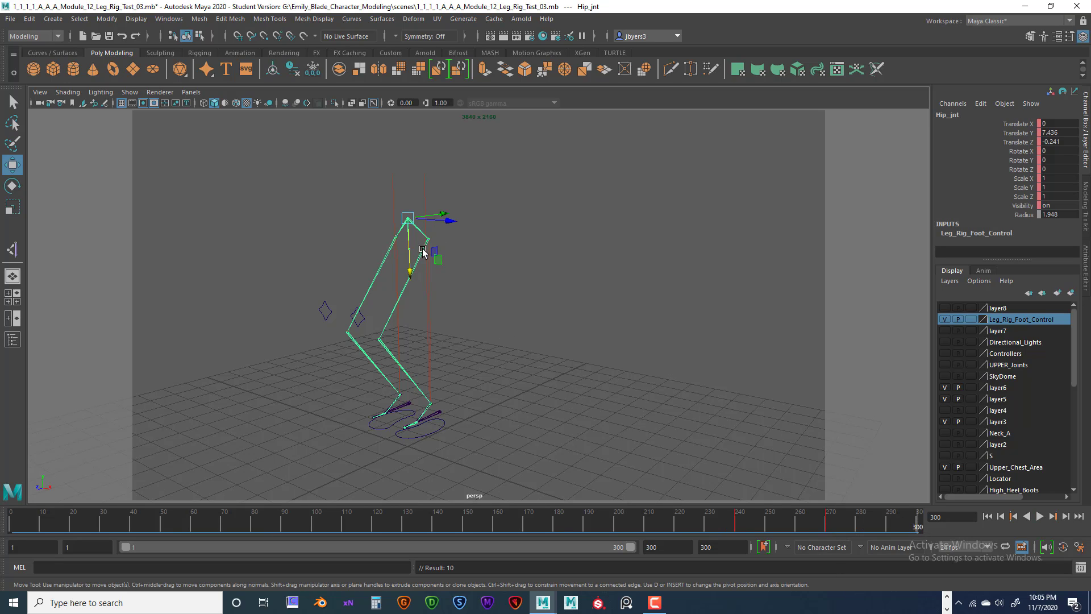
{"action": "left_click_drag", "start_coordinate": [410, 255], "coordinate": [411, 201]}
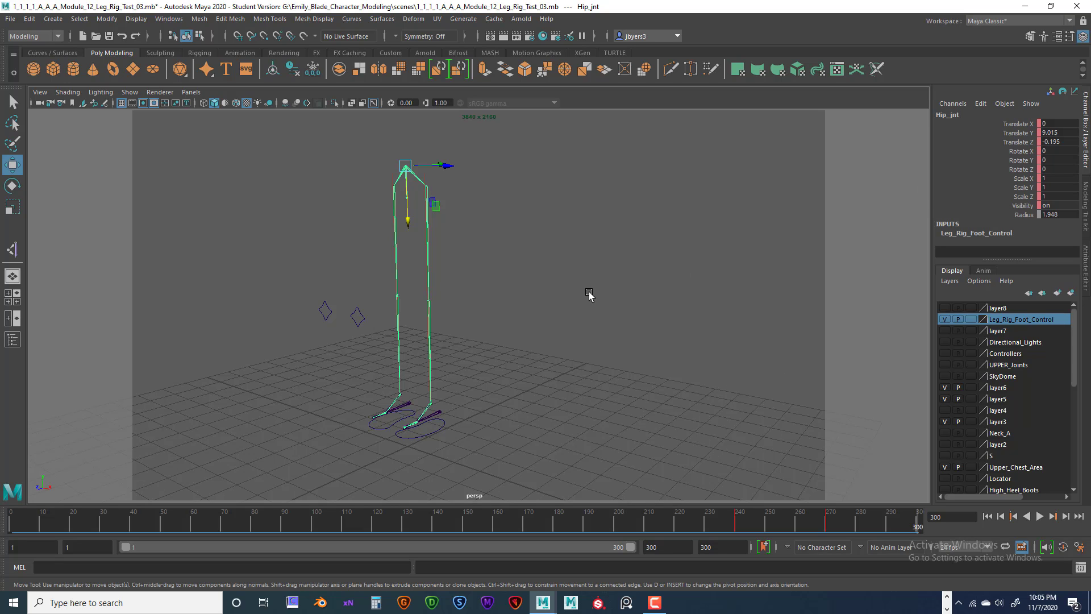
{"action": "mouse_move", "coordinate": [410, 196]}
{"action": "left_mouse_down"}
{"action": "mouse_move", "coordinate": [407, 219]}
{"action": "mouse_move", "coordinate": [407, 203]}
{"action": "left_mouse_up"}
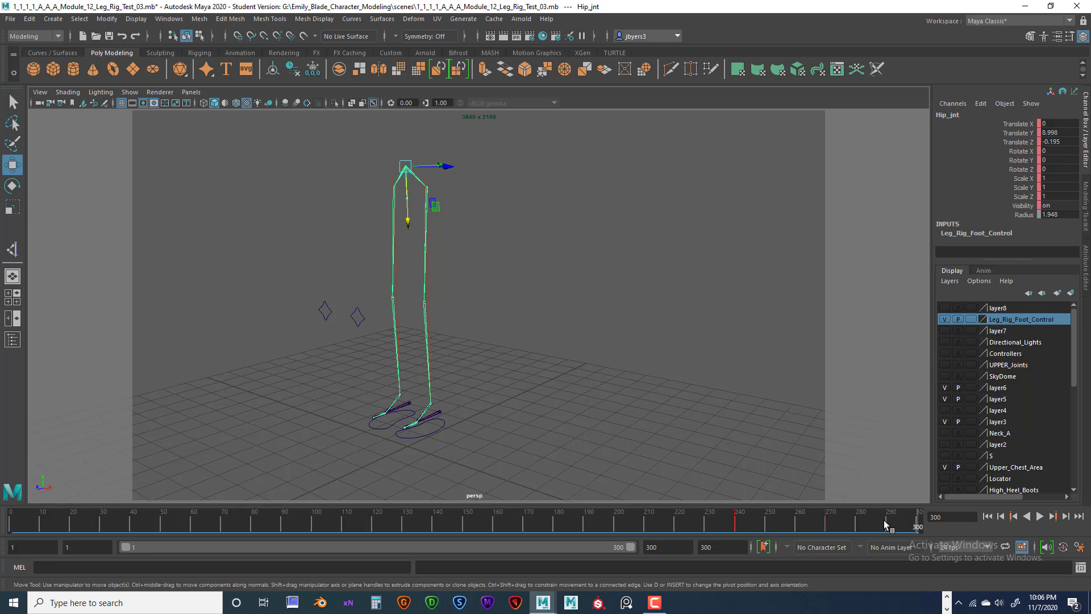
{"action": "key", "text": "s"}
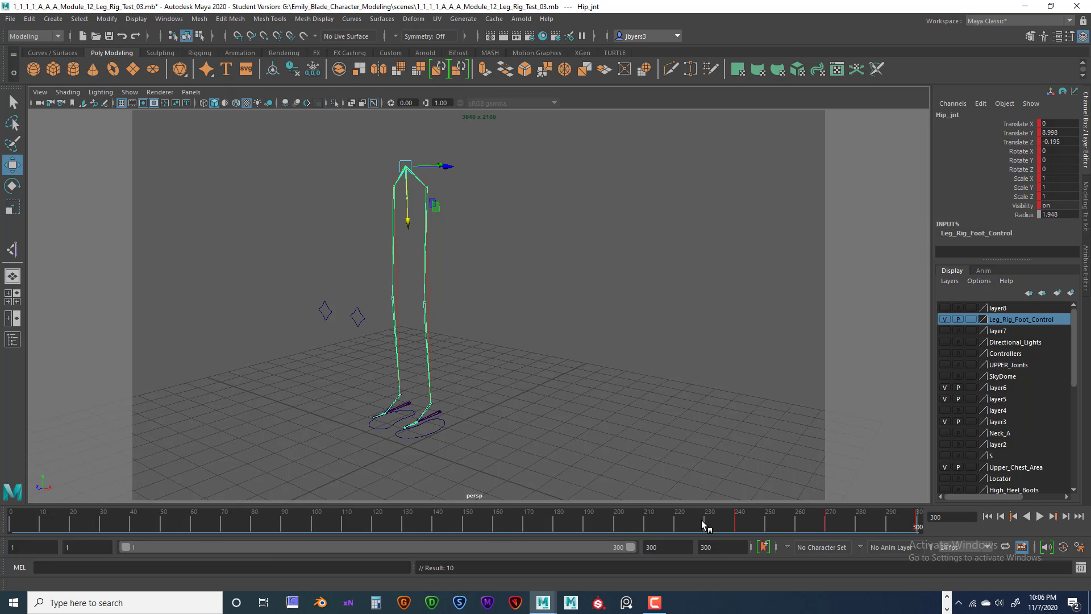
Scrub and play back the leg animation to review it, then return to frame 1.
{"action": "left_click_drag", "start_coordinate": [701, 520], "coordinate": [68, 569]}
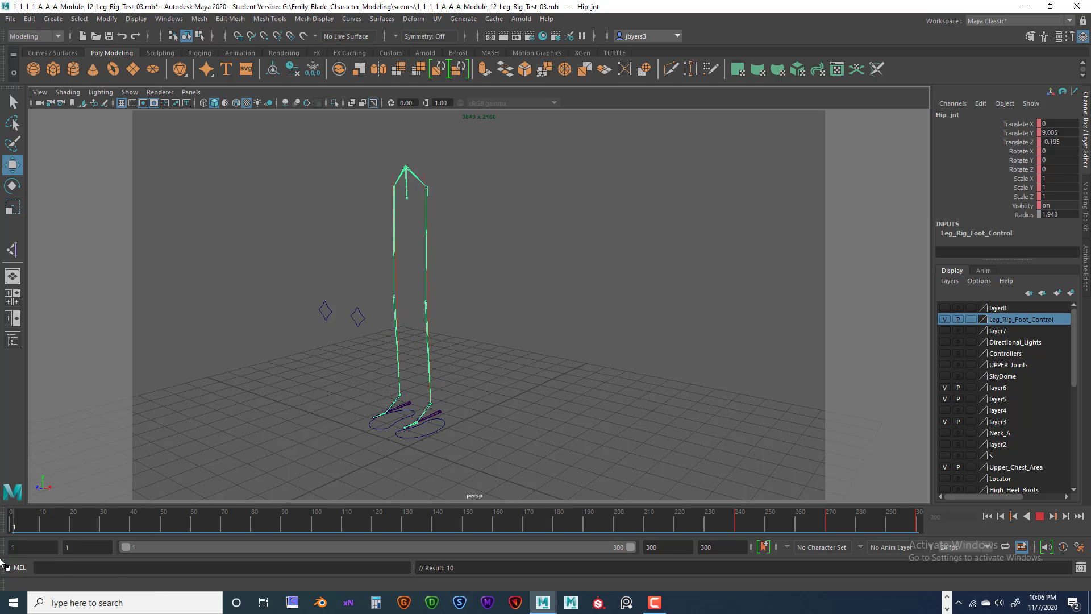
{"action": "left_click", "coordinate": [291, 404]}
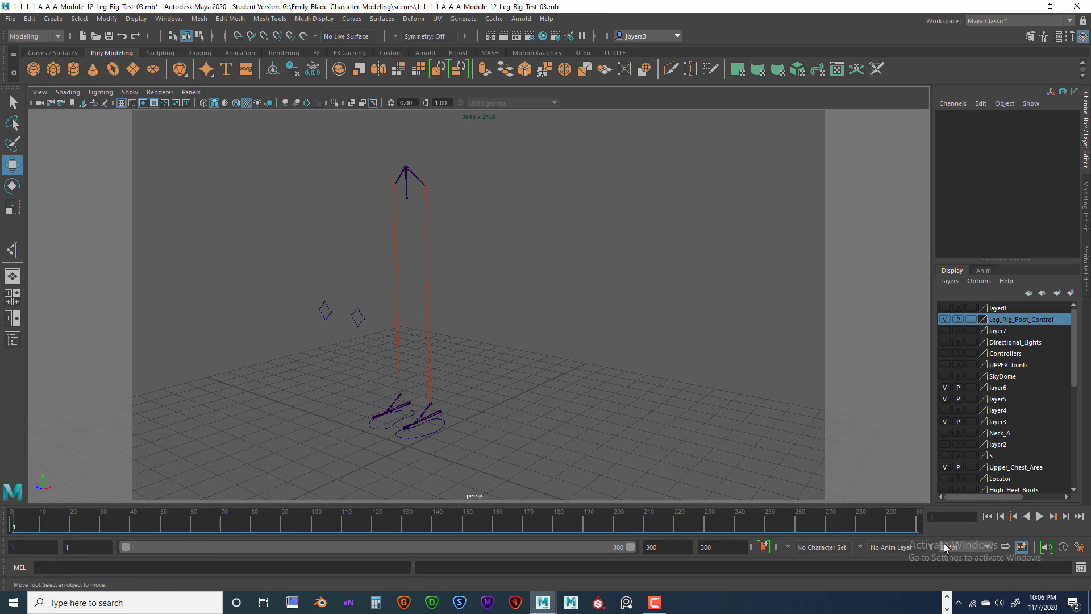
{"action": "left_click", "coordinate": [1040, 516]}
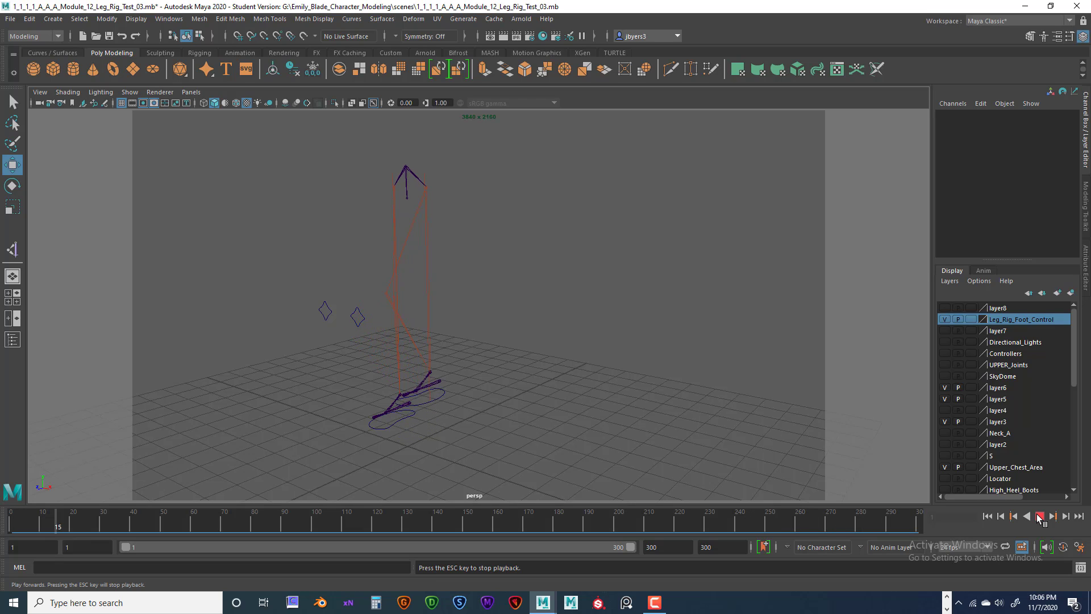
{"action": "left_click", "coordinate": [1040, 515]}
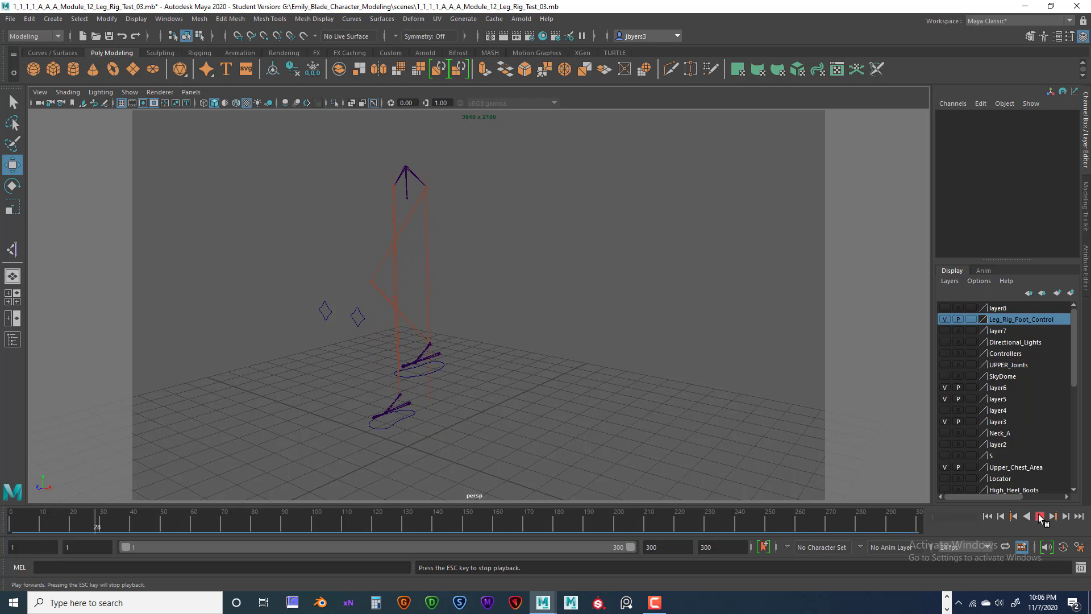
{"action": "left_click", "coordinate": [407, 166]}
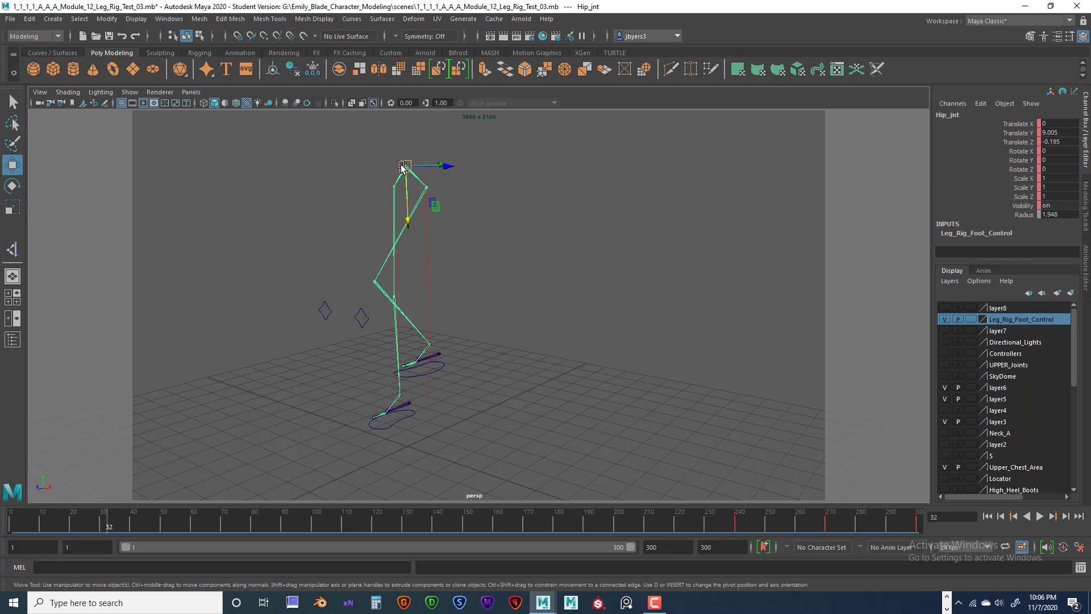
{"action": "left_click", "coordinate": [564, 421]}
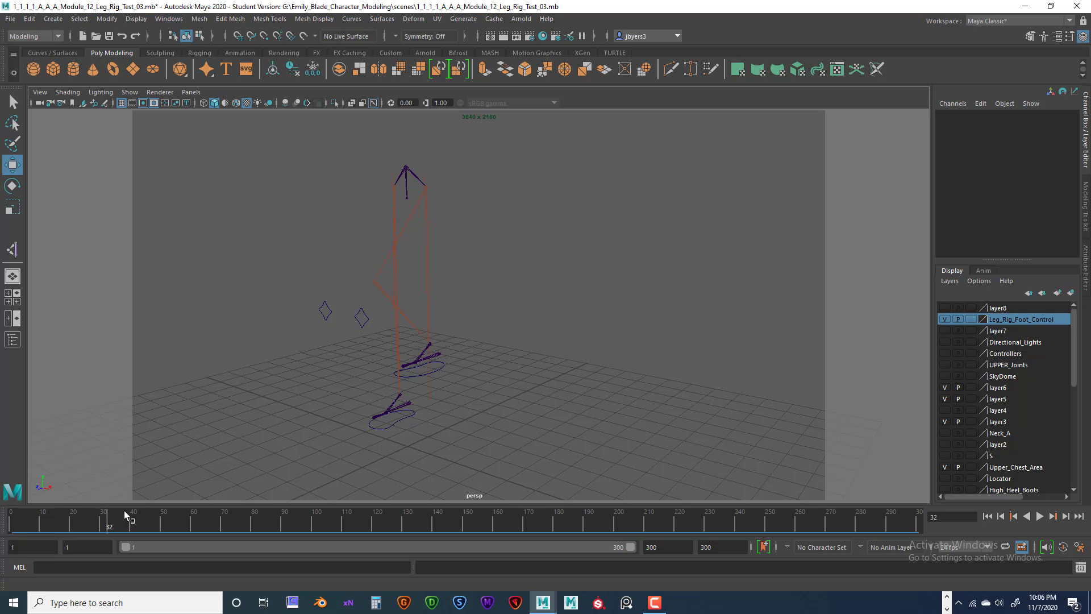
{"action": "left_click_drag", "start_coordinate": [27, 524], "coordinate": [9, 524]}
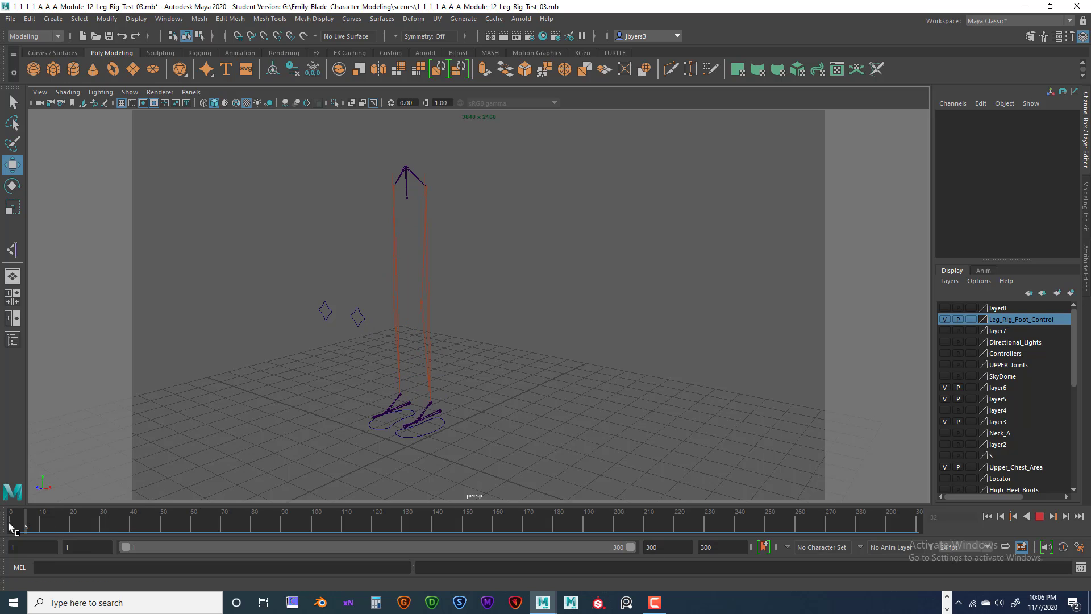
Select the hip joint and frame both legs closer and centered in the perspective view for the playblast.
{"action": "left_click", "coordinate": [406, 167]}
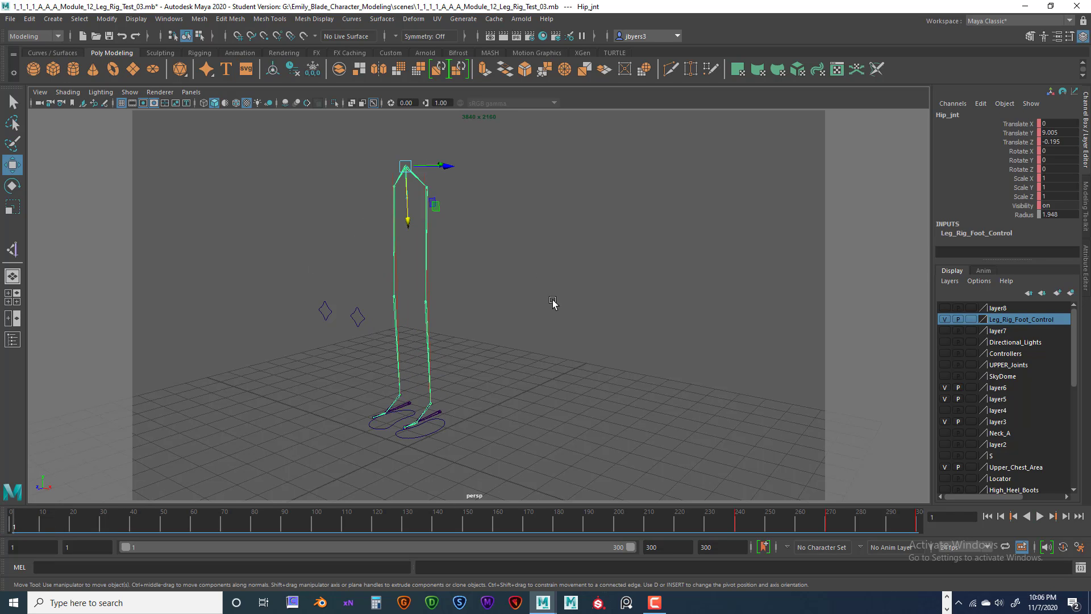
{"action": "right_click_drag", "start_coordinate": [554, 301], "coordinate": [668, 328], "text": "alt"}
{"action": "left_click_drag", "start_coordinate": [634, 321], "coordinate": [624, 316], "text": "alt"}
{"action": "right_click_drag", "start_coordinate": [609, 307], "coordinate": [599, 305], "text": "alt"}
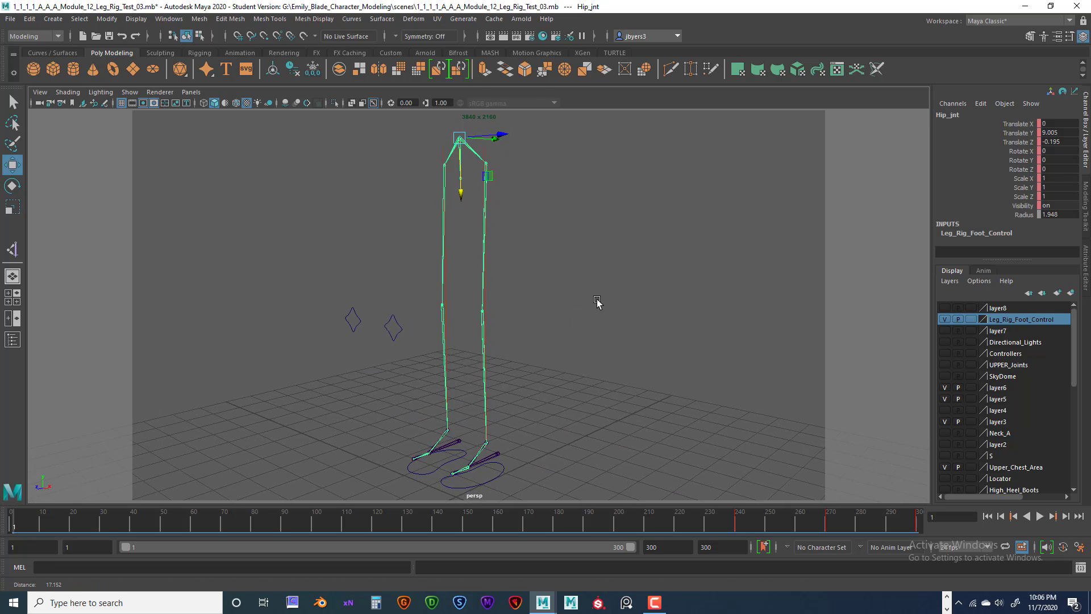
{"action": "middle_click_drag", "start_coordinate": [572, 294], "coordinate": [571, 294], "text": "alt"}
{"action": "left_click_drag", "start_coordinate": [571, 294], "coordinate": [555, 304], "text": "alt"}
{"action": "middle_click_drag", "start_coordinate": [551, 297], "coordinate": [574, 295], "text": "alt"}
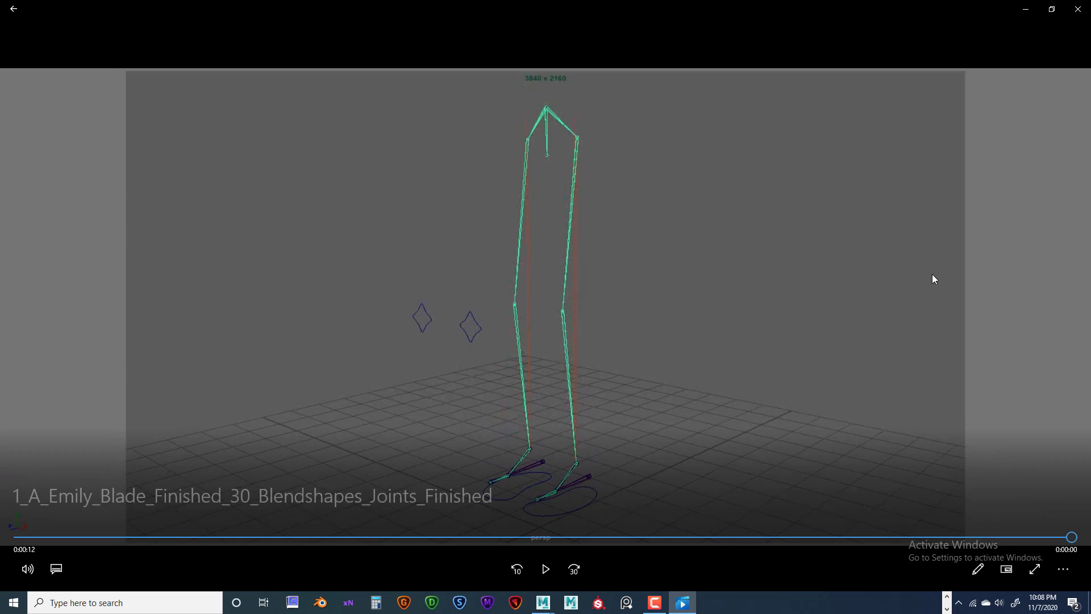
Close the playblast movie in the video player and bring up the movie file settings in Maya's Playblast Options.
{"action": "left_click", "coordinate": [1075, 10]}
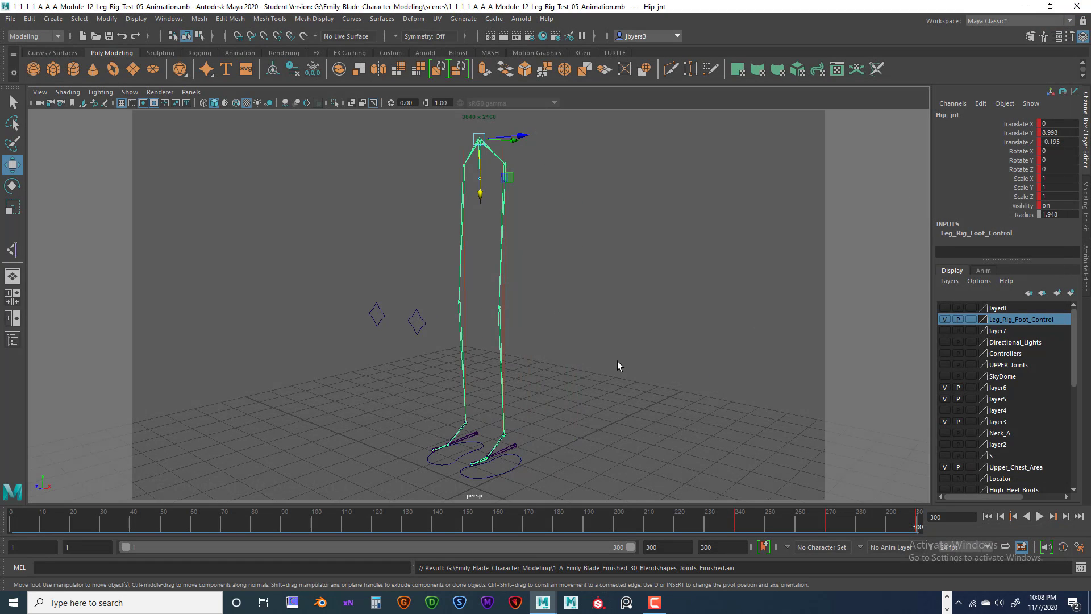
{"action": "right_click", "coordinate": [253, 524]}
{"action": "left_click", "coordinate": [377, 521]}
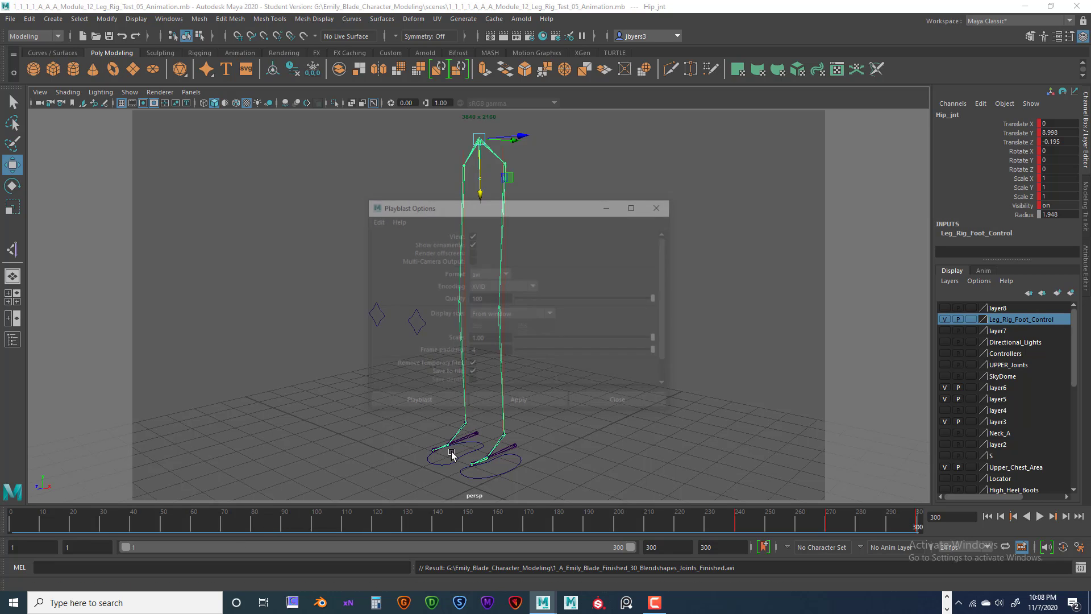
{"action": "left_click_drag", "start_coordinate": [664, 351], "coordinate": [667, 380]}
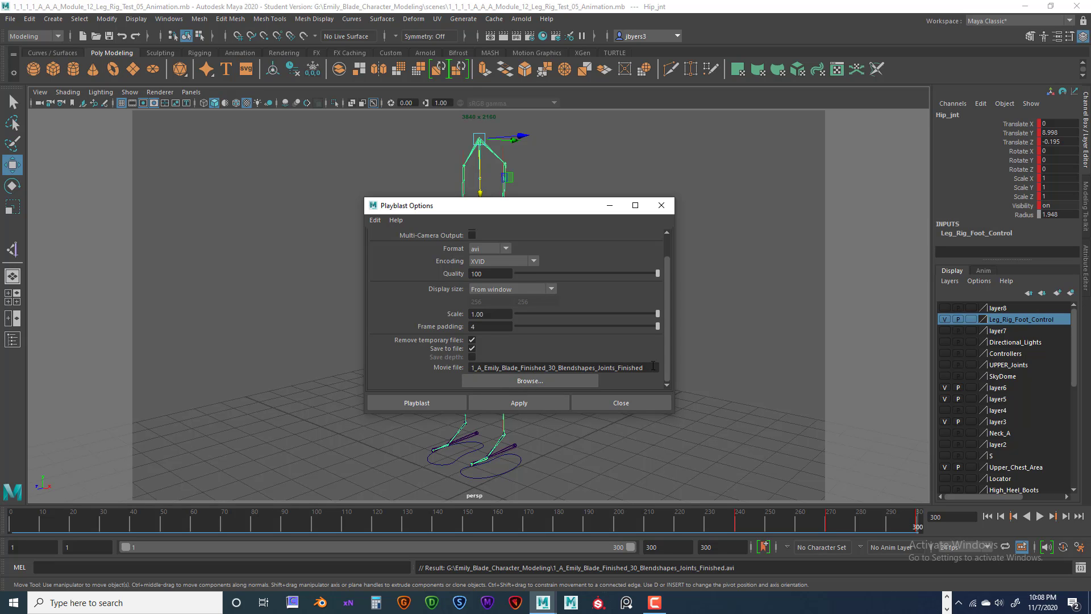
Set the movie file to the Desktop, named with the animator's name plus _ANI_235_Modle_12_Leg_Rig_Test, and run the playblast.
{"action": "left_click", "coordinate": [537, 381]}
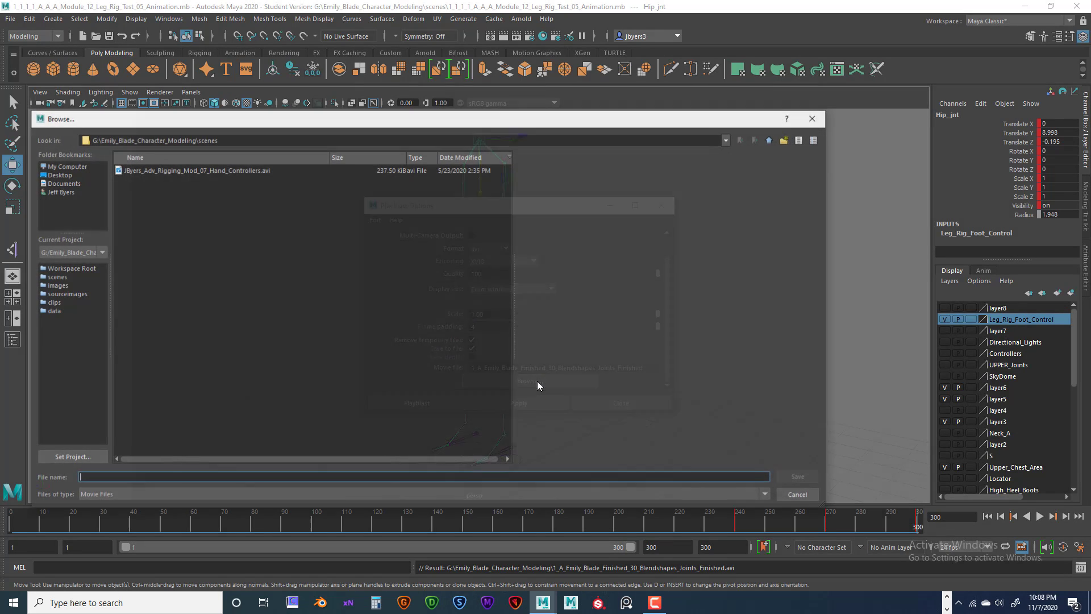
{"action": "left_click", "coordinate": [58, 174]}
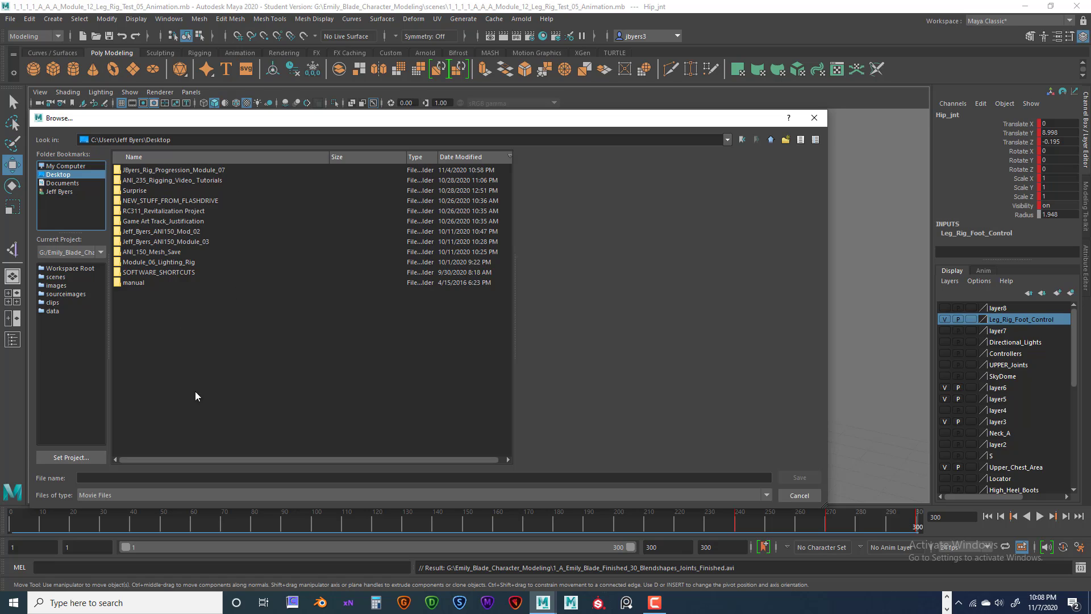
{"action": "left_click", "coordinate": [111, 475]}
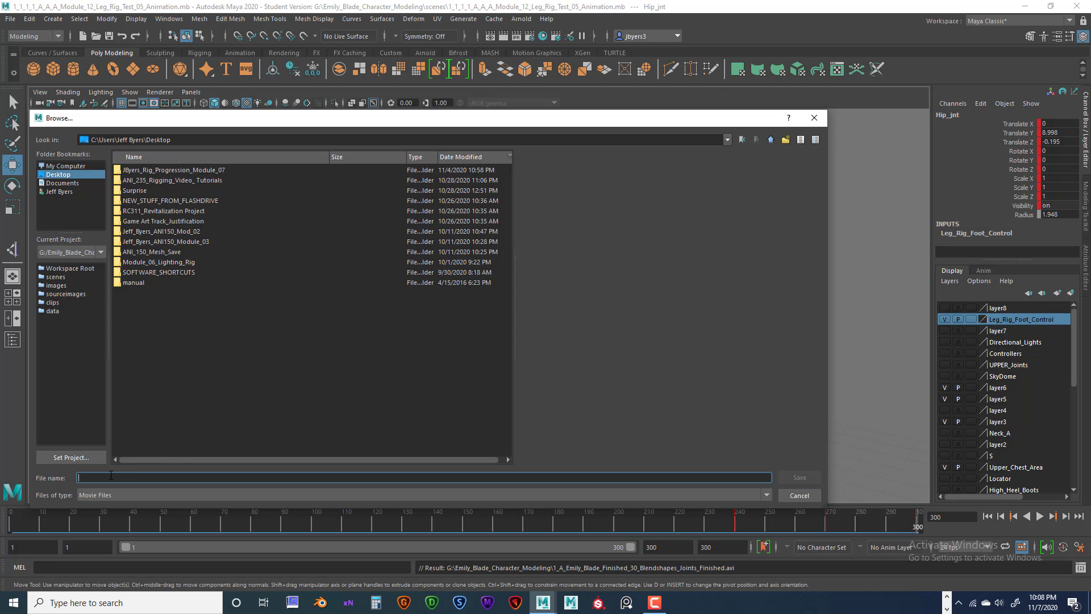
{"action": "type", "text": "JByers"}
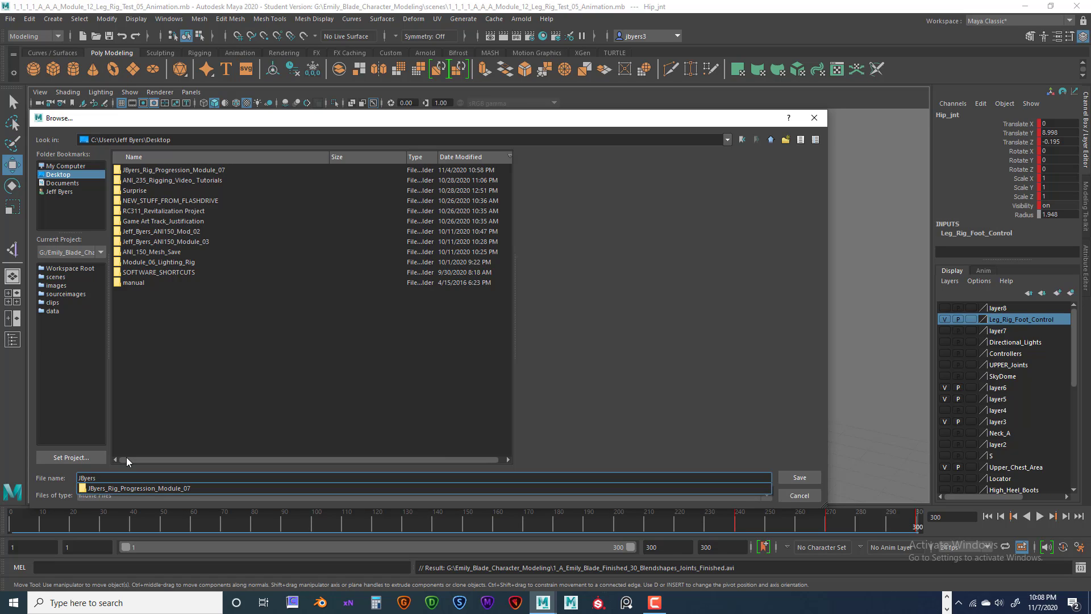
{"action": "type", "text": "_ANI_235_Modle_12"}
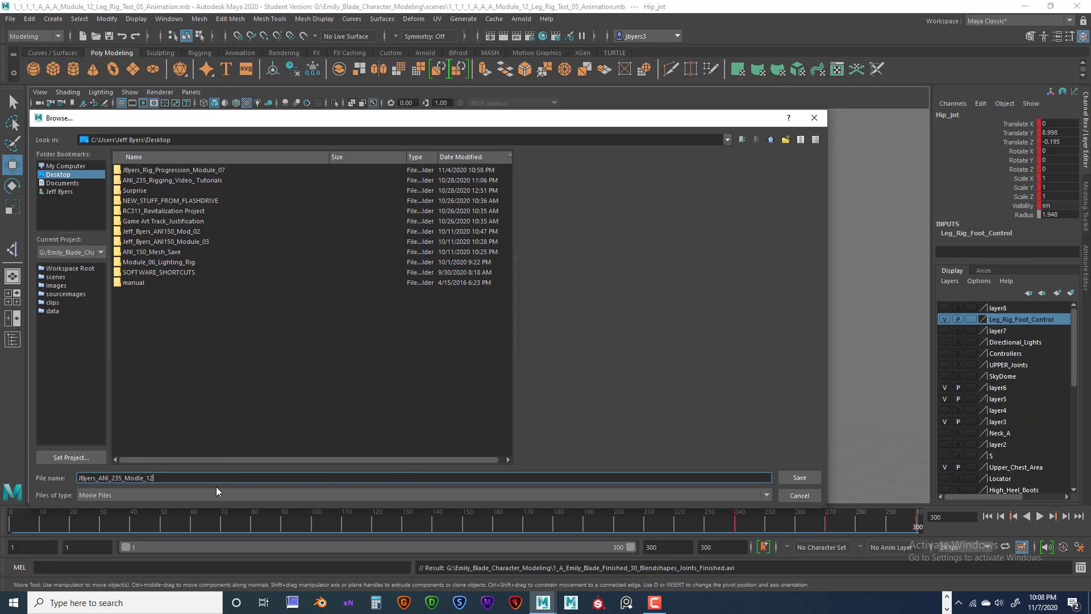
{"action": "type", "text": "Leg_Rig_Test"}
{"action": "left_click", "coordinate": [799, 478]}
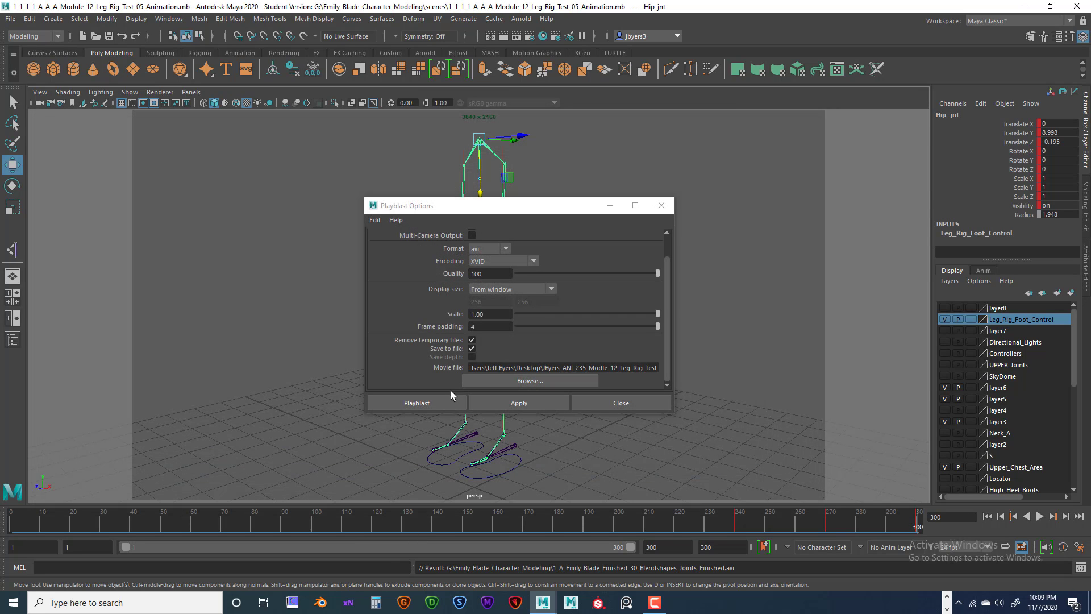
{"action": "left_click", "coordinate": [440, 401]}
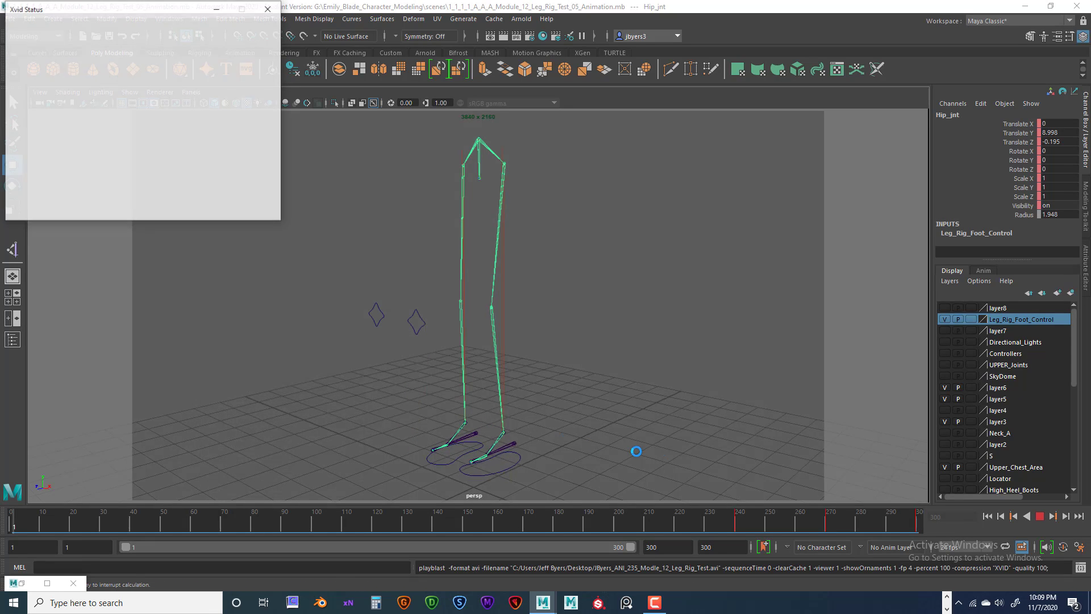